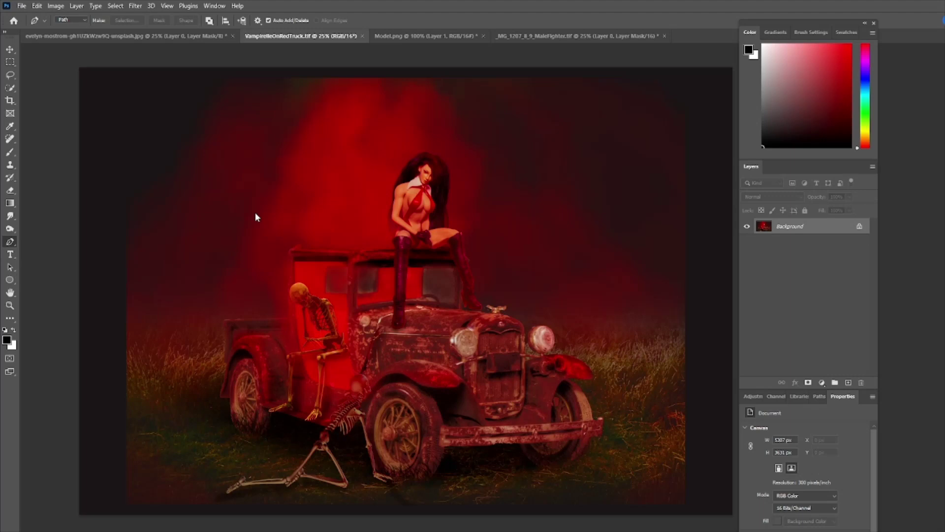
Step: Switch to the foggy field document and inspect the Color Fill 1 layer's colour, keeping it as it is
left_click(129, 35)
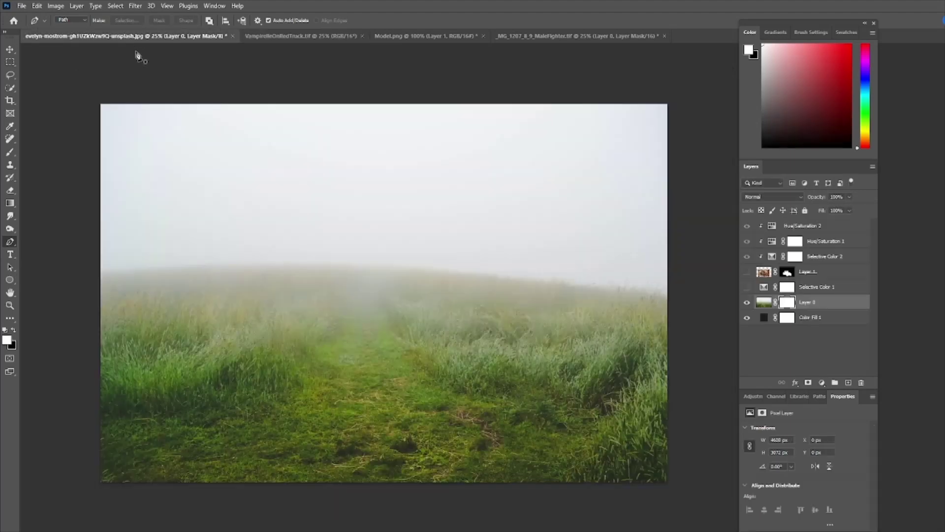
double_click(765, 317)
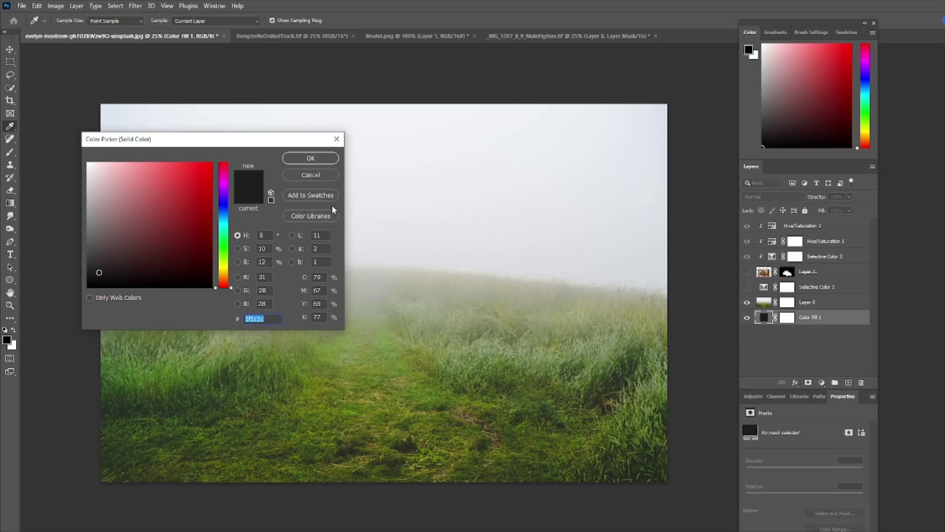
left_click(310, 158)
key("p")
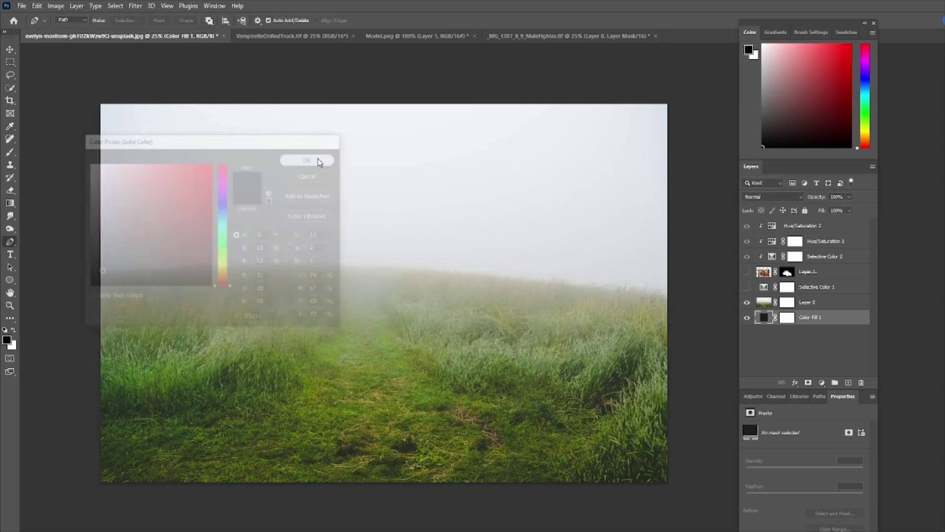
Step: Fade out the sky on Layer 0's mask with repeated black linear gradients at 42% opacity, drawn from above the image down to the horizon
left_click(791, 304)
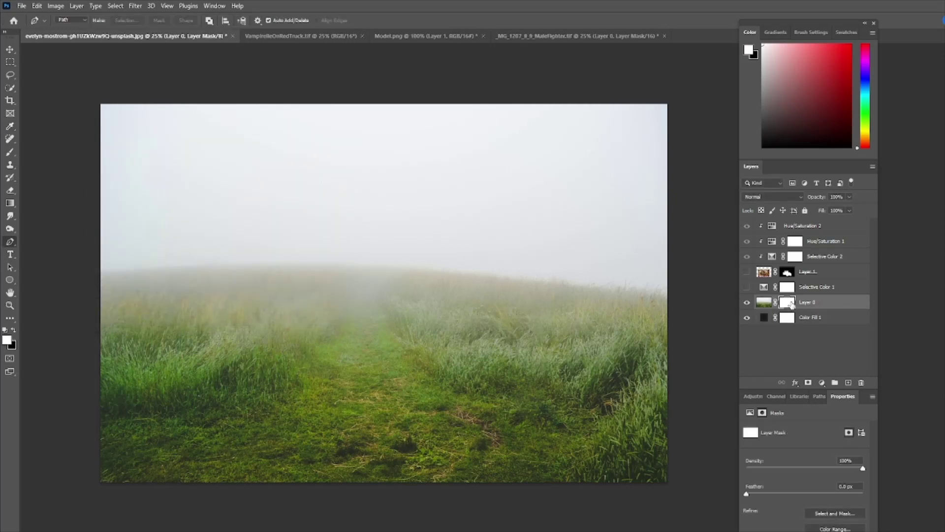
left_click(9, 203)
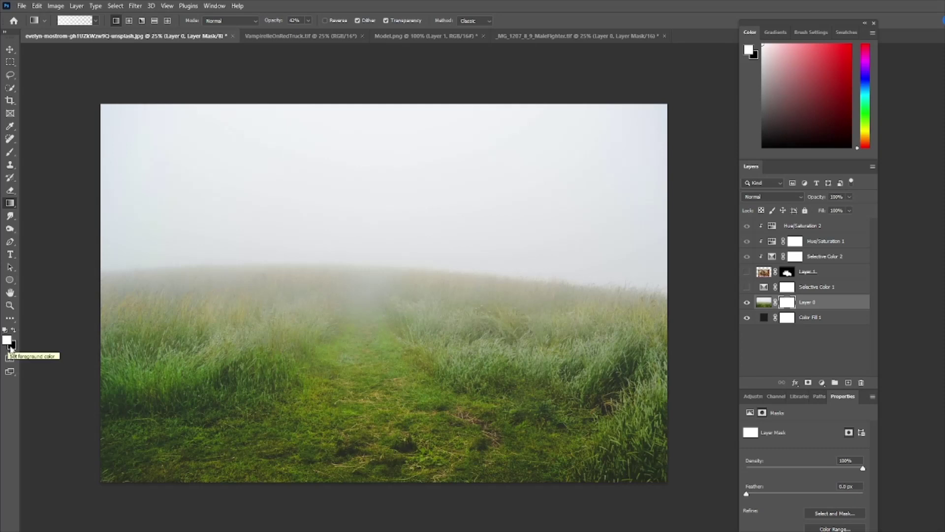
key("x")
key("x")
key("x")
key("x")
key("x")
key("x")
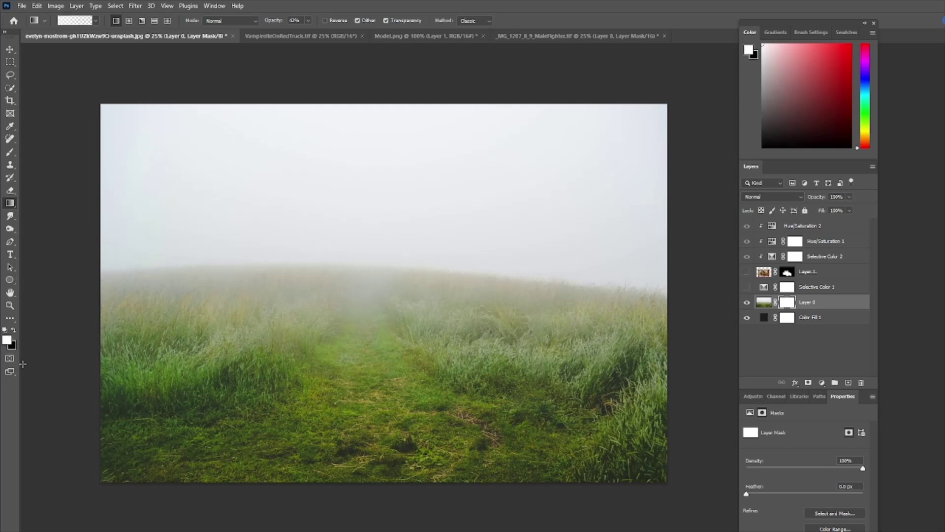
key("x")
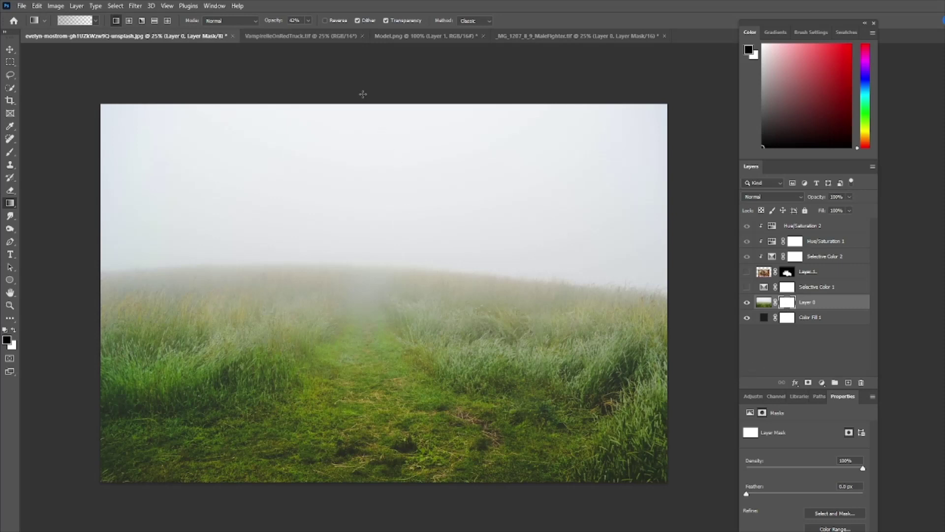
left_click_drag(364, 92, 365, 295)
left_click_drag(366, 93, 361, 293)
left_click_drag(381, 96, 377, 282)
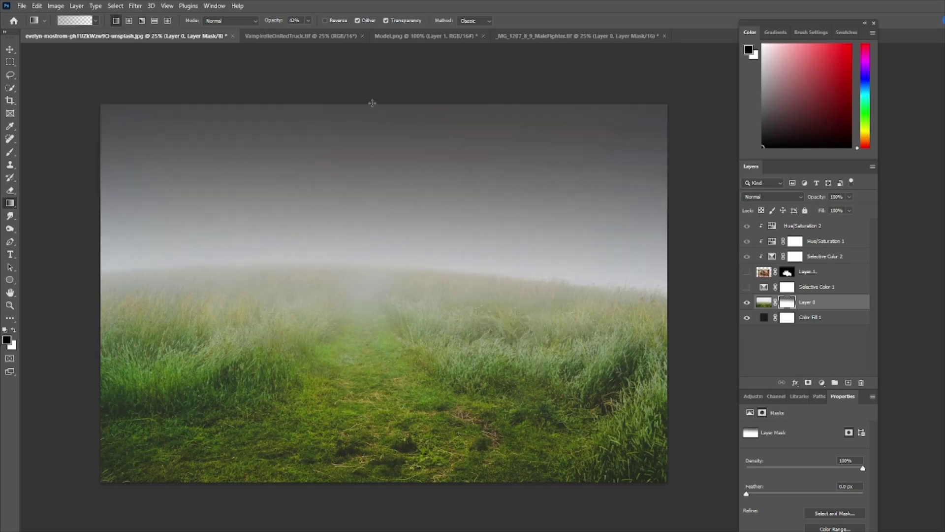
left_click_drag(372, 80, 387, 284)
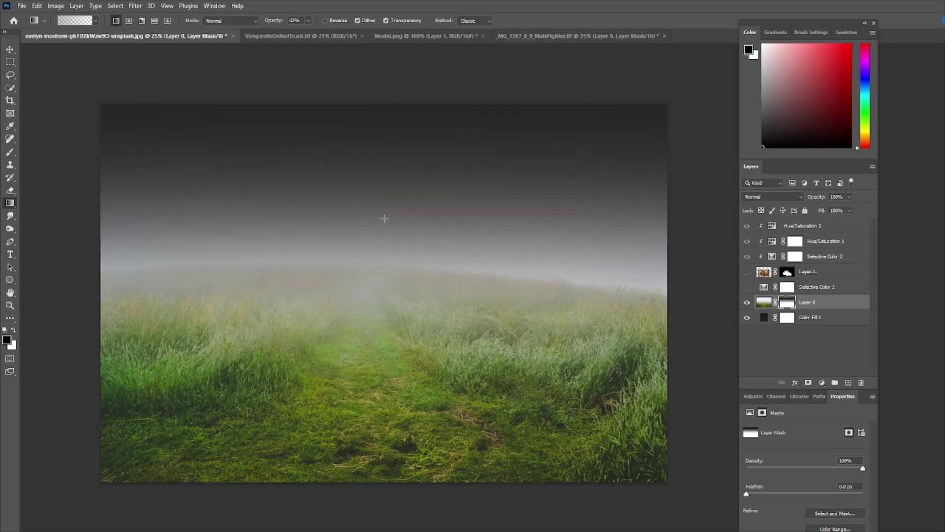
left_click_drag(376, 105, 377, 320)
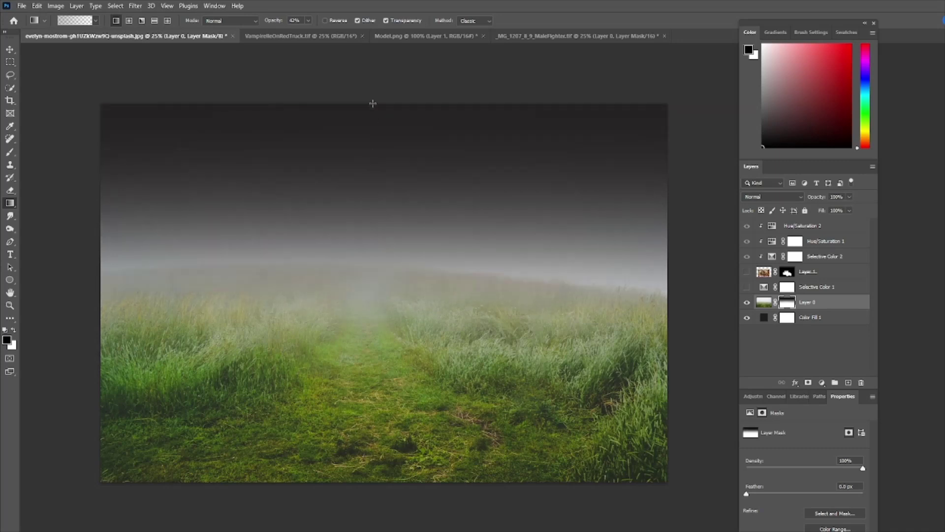
left_click_drag(373, 100, 374, 298)
left_click_drag(358, 68, 344, 342)
left_click_drag(295, 97, 313, 335)
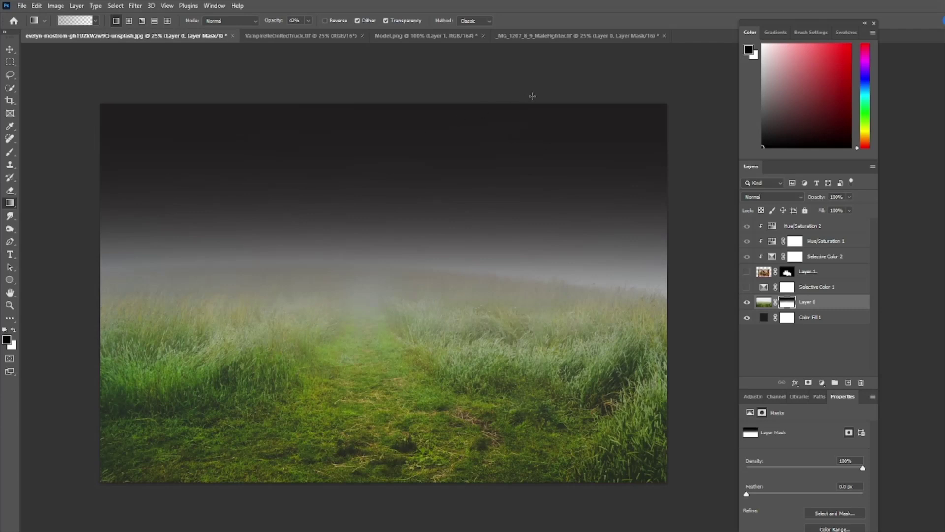
left_click_drag(542, 93, 537, 295)
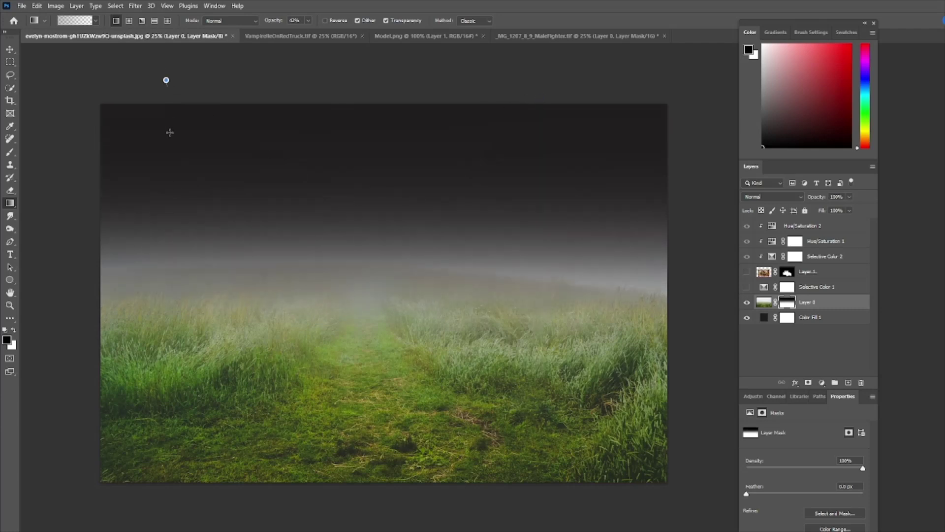
left_click_drag(166, 79, 196, 288)
left_click_drag(651, 78, 573, 275)
left_click_drag(461, 101, 463, 346)
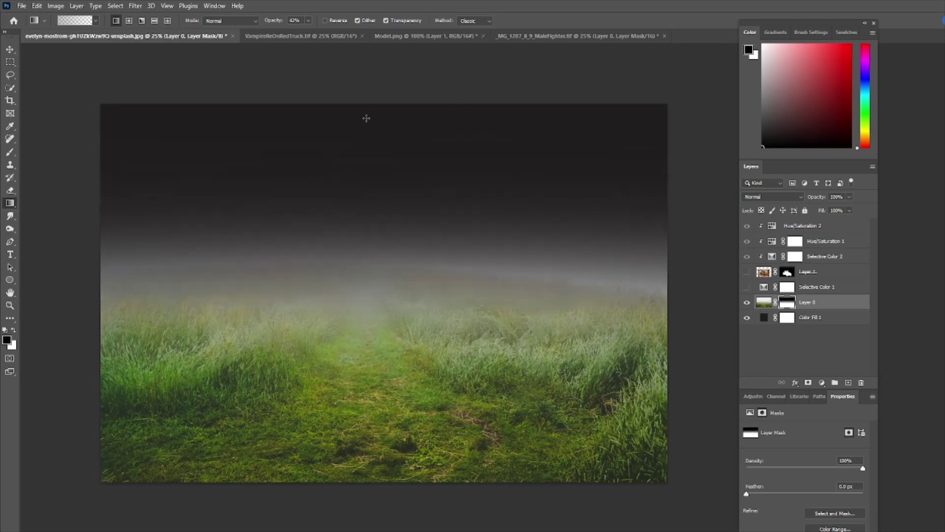
left_click_drag(361, 80, 364, 290)
left_click_drag(266, 119, 261, 294)
Step: Fade the foggy horizon on Layer 0's mask with short black gradients drawn down into the grass across the image width
left_click_drag(209, 250, 211, 299)
left_click_drag(357, 246, 366, 328)
left_click_drag(546, 253, 553, 332)
left_click_drag(619, 258, 625, 335)
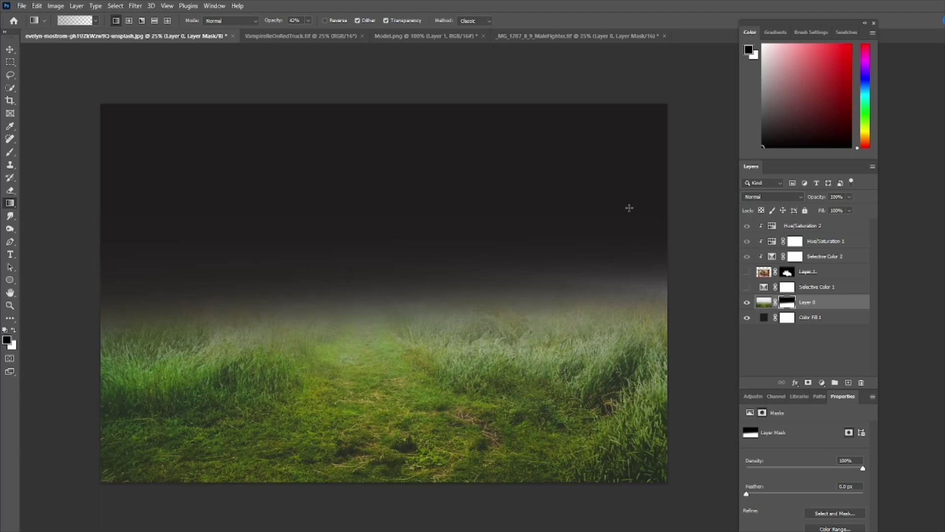
left_click_drag(639, 239, 641, 323)
Step: Darken the lower edge and lower-left corner of the grass on Layer 0's mask with short black gradients drawn inward
left_click_drag(407, 498, 409, 448)
left_click_drag(370, 510, 362, 435)
left_click_drag(100, 502, 143, 449)
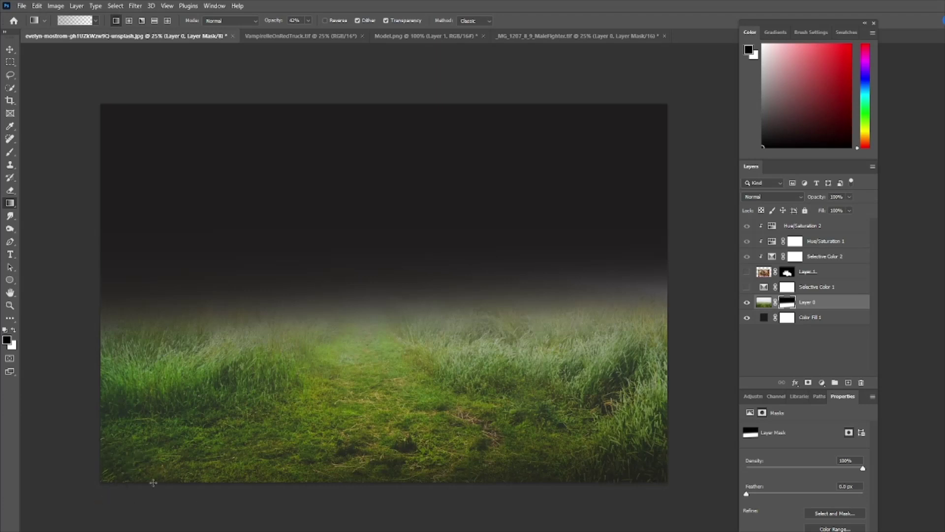
left_click_drag(144, 489, 180, 439)
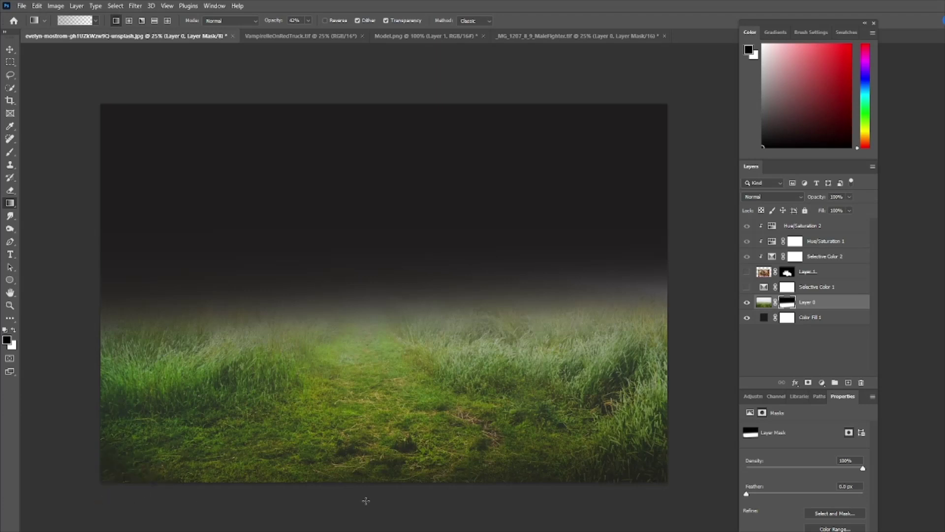
left_click_drag(365, 498, 365, 449)
left_click_drag(368, 493, 365, 448)
left_click_drag(294, 489, 294, 449)
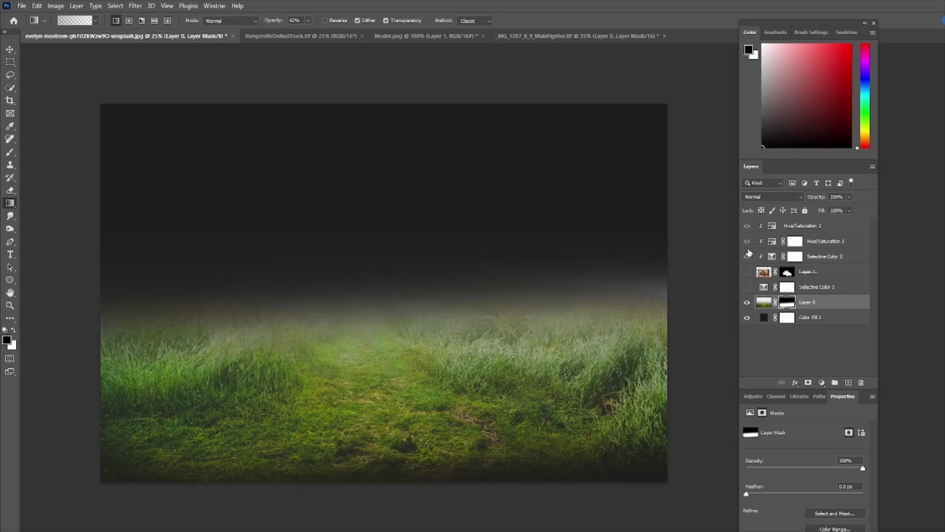
Step: Show the Selective Color 1 adjustment over the field and display its Yellows settings
left_click(746, 287)
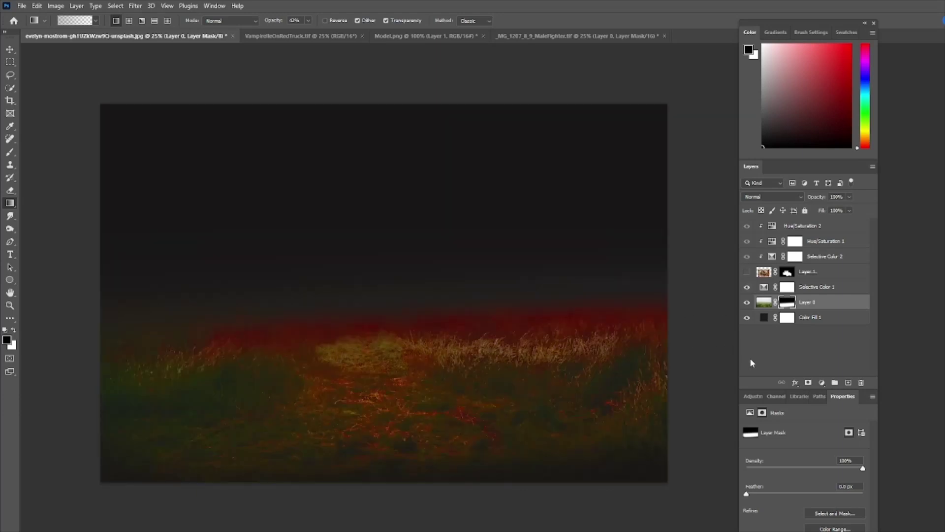
left_click(763, 287)
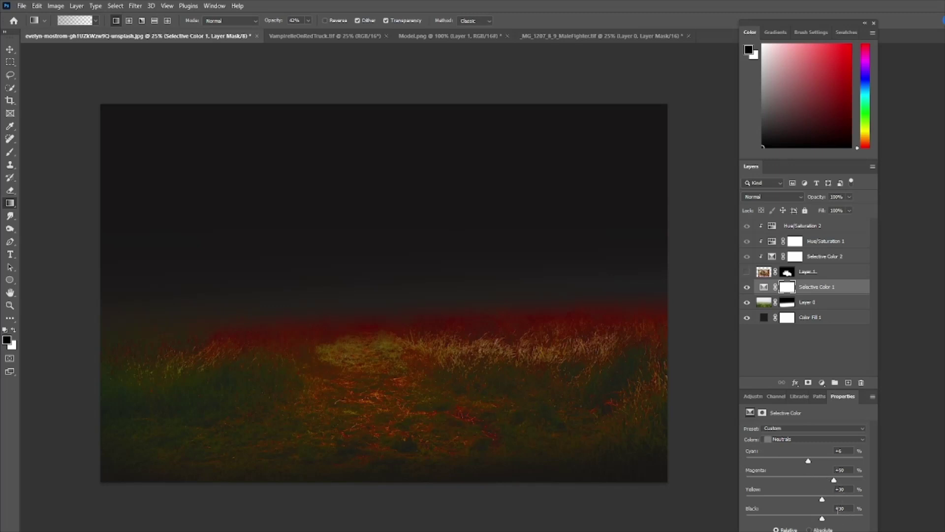
left_click(849, 436)
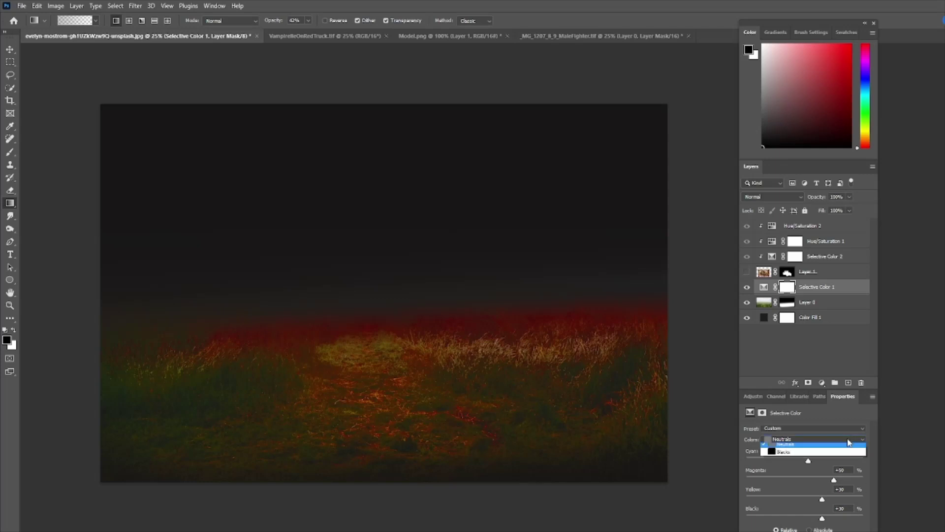
left_click(802, 449)
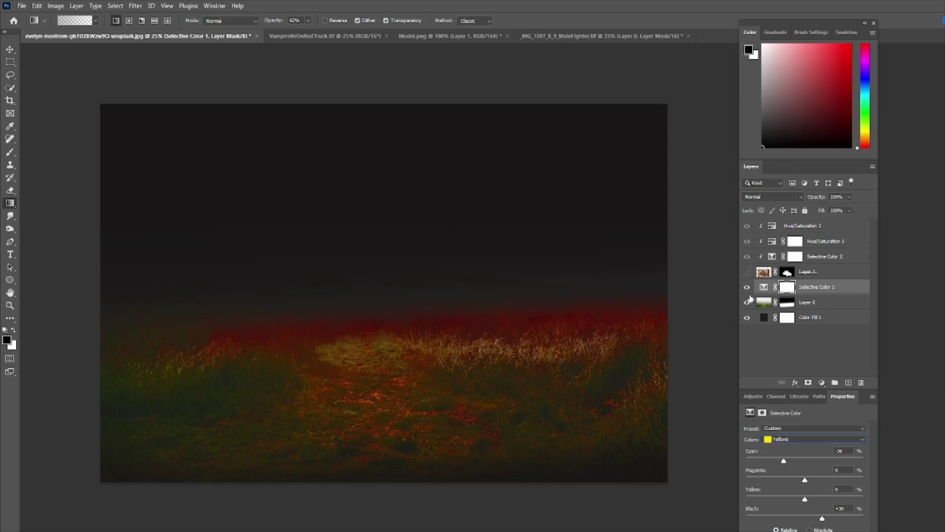
Step: Show the truck on Layer 1 and hide the three adjustments clipped to it
left_click(746, 271)
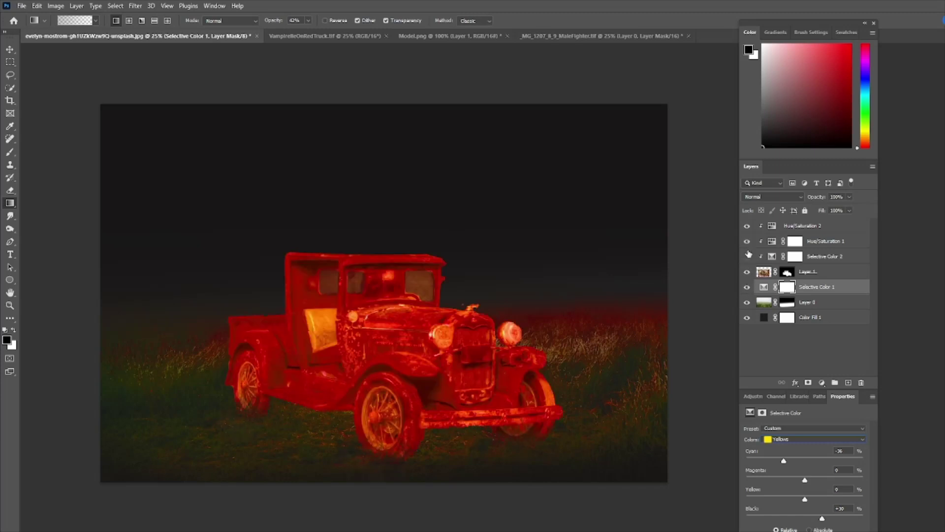
left_click_drag(747, 256, 746, 227)
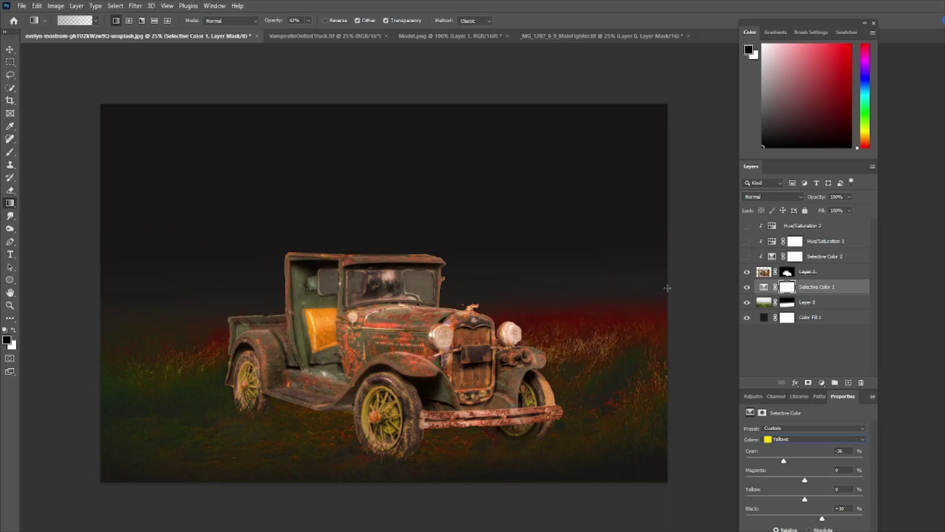
Step: Dab black on Layer 1's mask at the base of the truck's rear wheel, using the 510 px Grass/Fur brush at 100% opacity
left_click(787, 272)
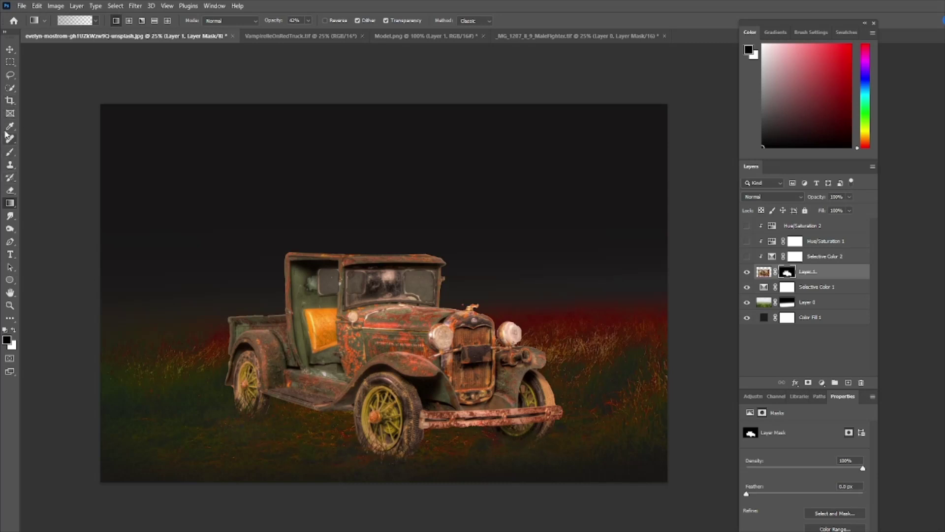
key("b")
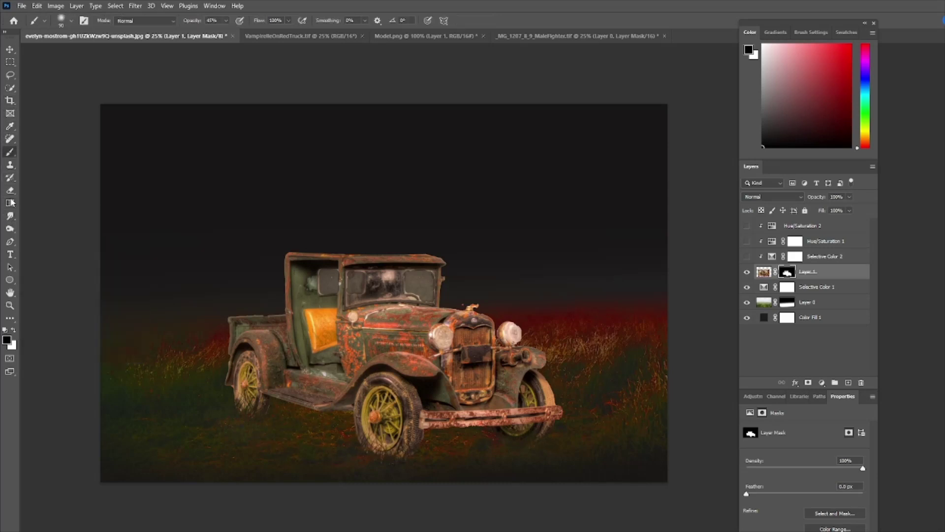
left_click(70, 23)
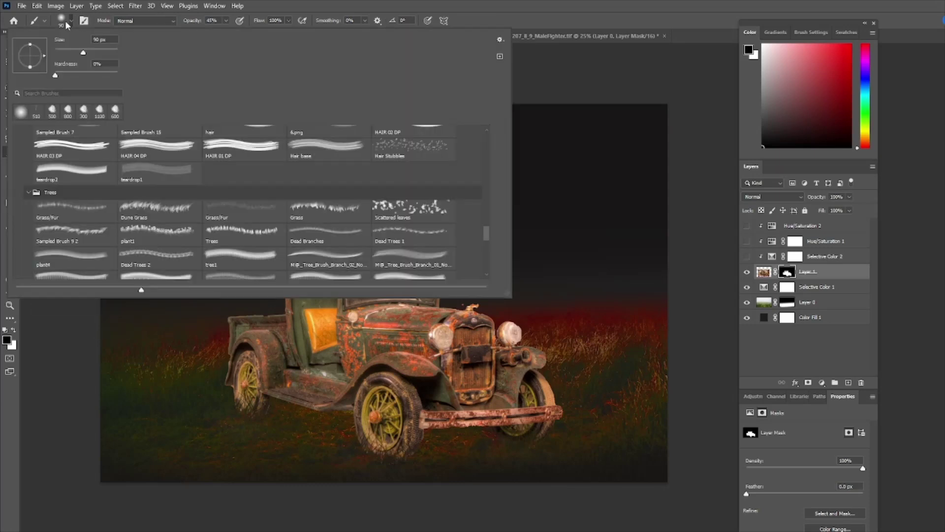
left_click(36, 110)
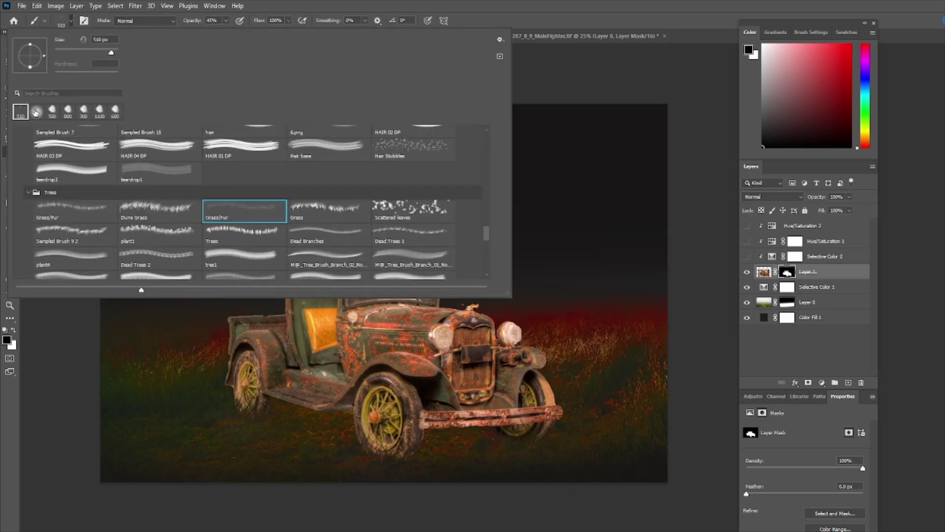
left_click(503, 4)
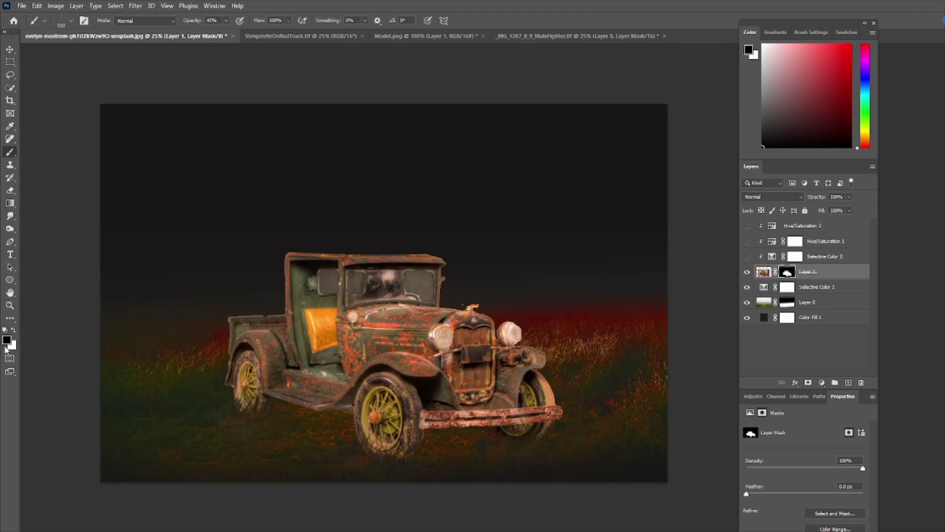
left_click(226, 21)
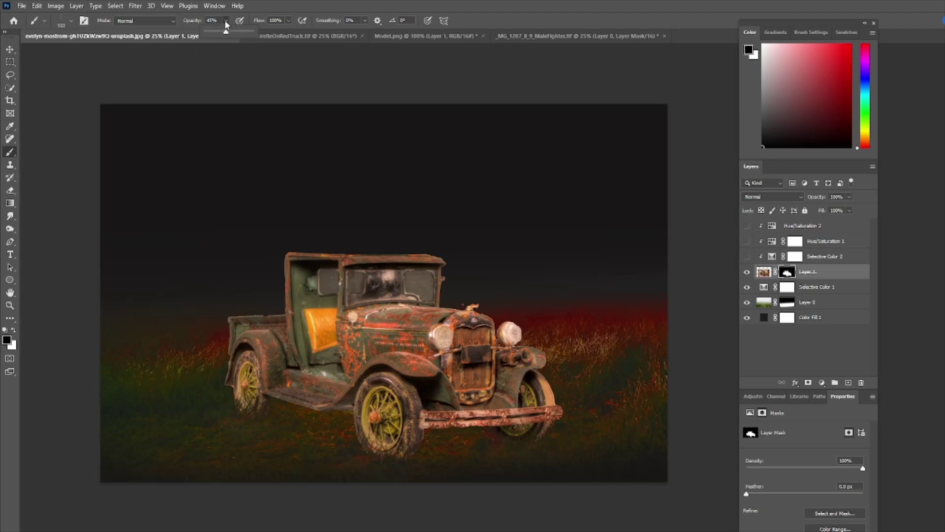
left_click_drag(226, 33, 251, 32)
left_click(258, 415)
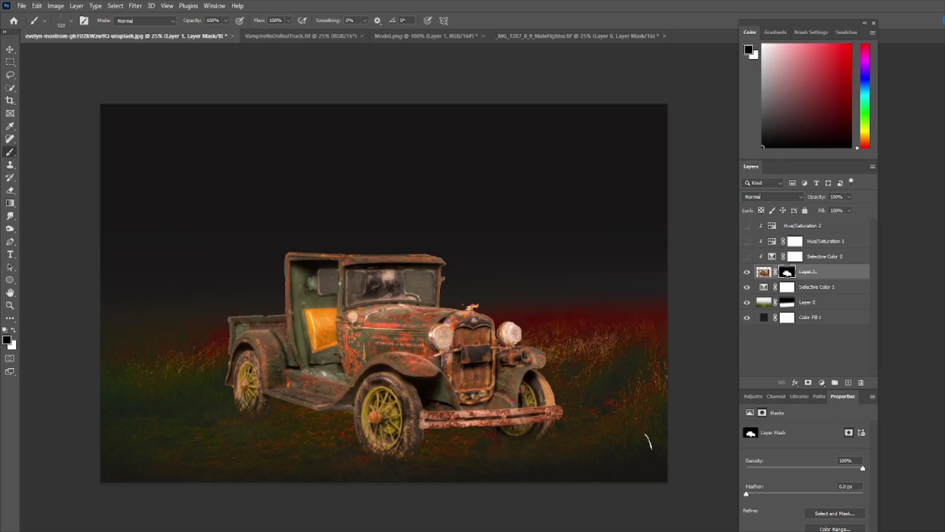
Step: Show the truck's Selective Color 2 and Hue/Saturation 1 adjustments, and display Selective Color 2's Neutrals settings
left_click(747, 256)
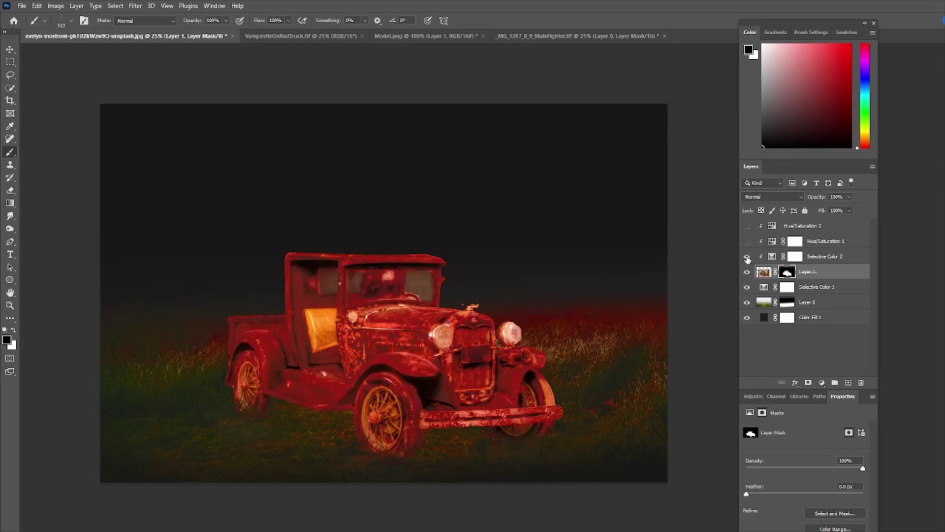
left_click(771, 258)
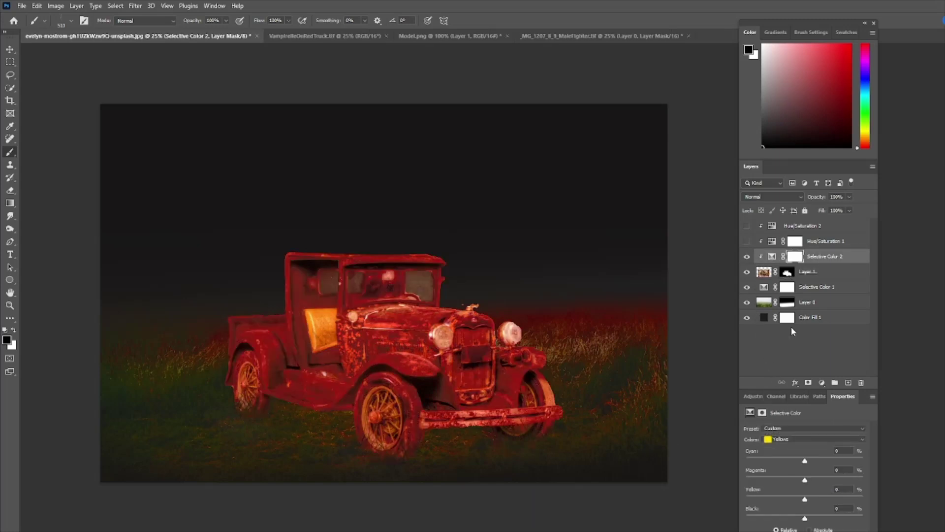
left_click(815, 440)
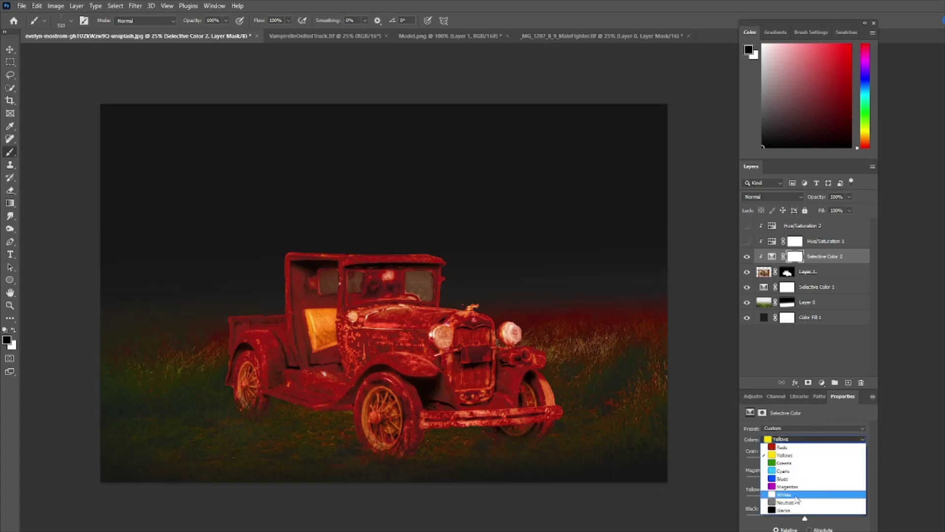
left_click(795, 502)
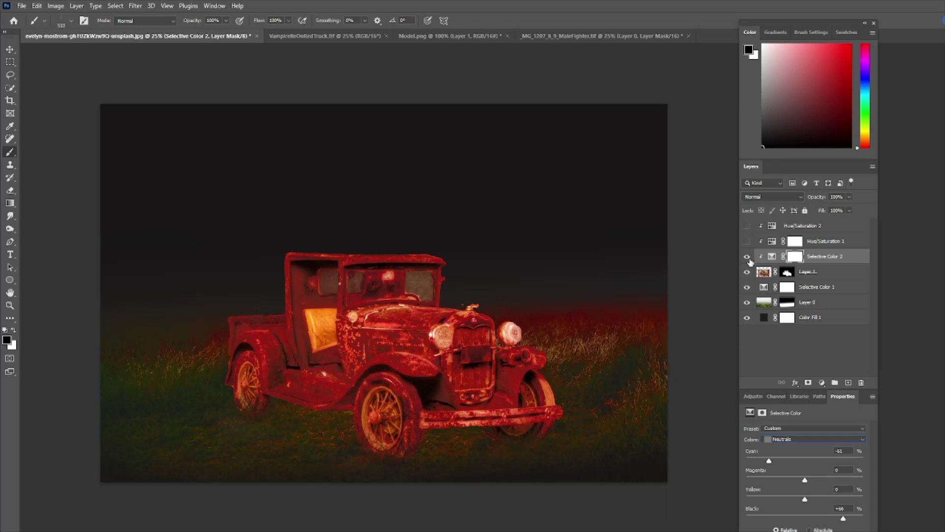
left_click(747, 242)
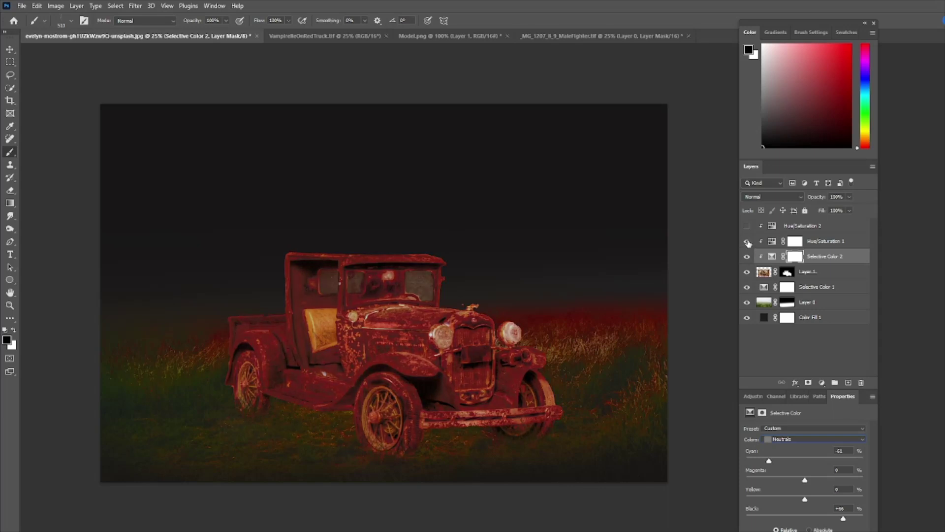
Step: Display the truck's Hue/Saturation 1 settings, and show the Hue/Saturation 2 adjustment with its settings
left_click(772, 241)
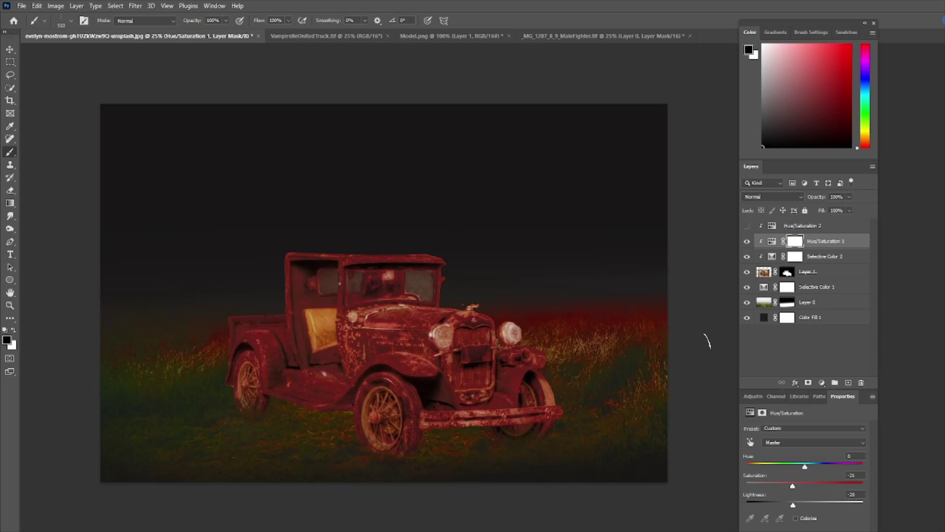
left_click(746, 226)
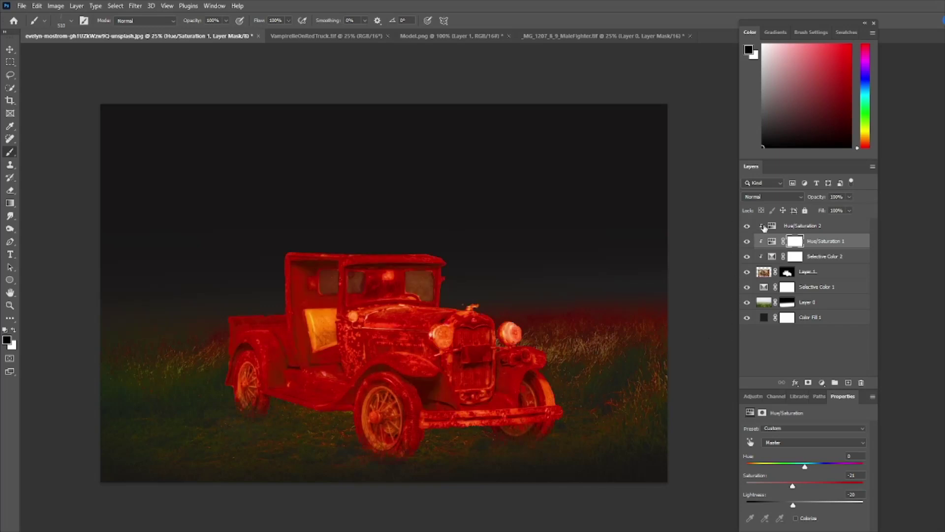
left_click(771, 227)
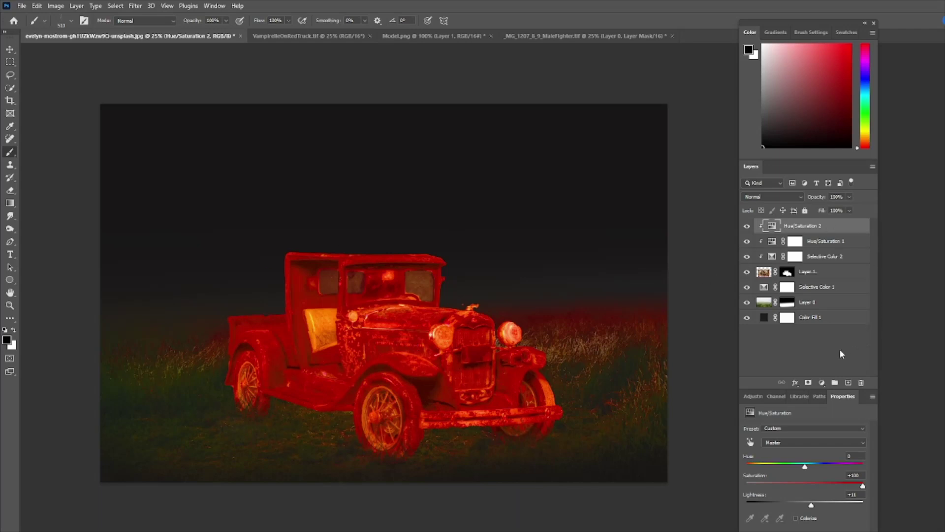
Step: Add a layer mask to Hue/Saturation 2 and invert it to black
left_click(794, 226)
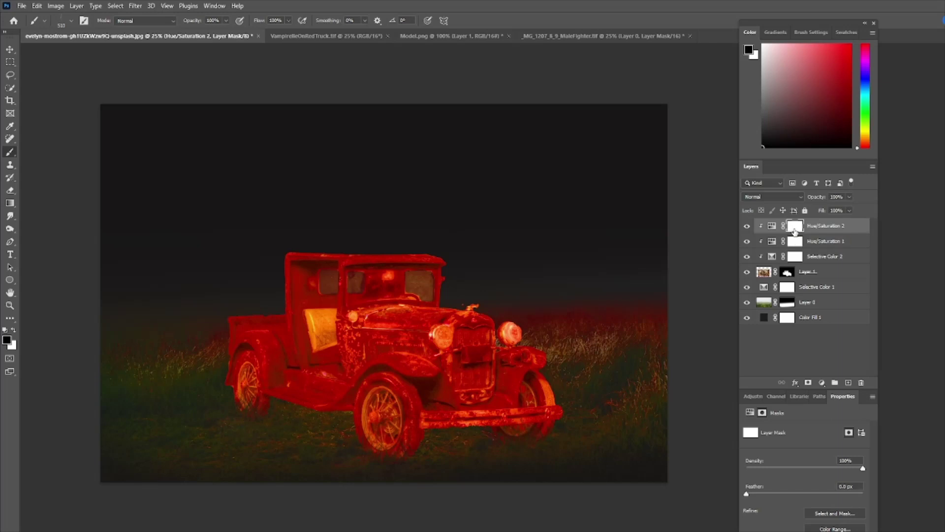
key("ctrl+i")
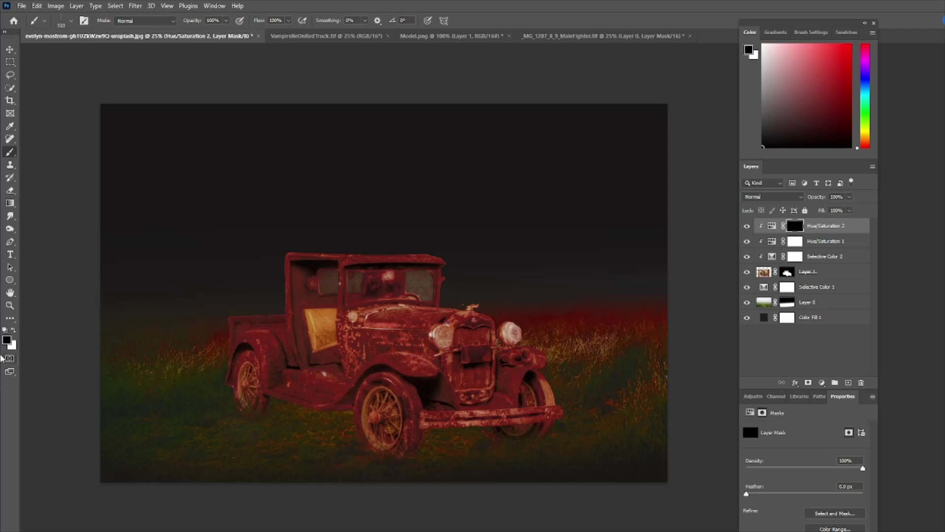
Step: Paint white on Hue/Saturation 2's mask over the truck's cab frame, hood and fender edges, using a 90 px soft brush at 45% opacity
key("x")
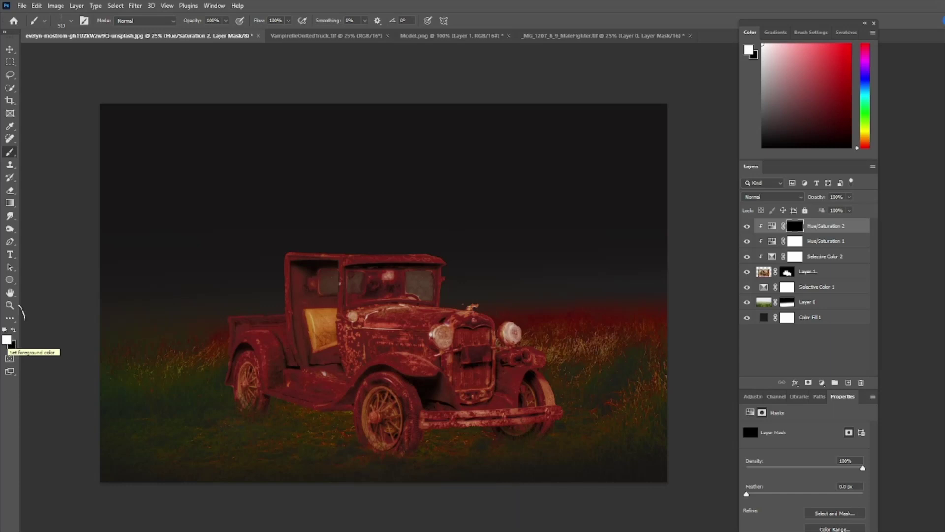
left_click(71, 21)
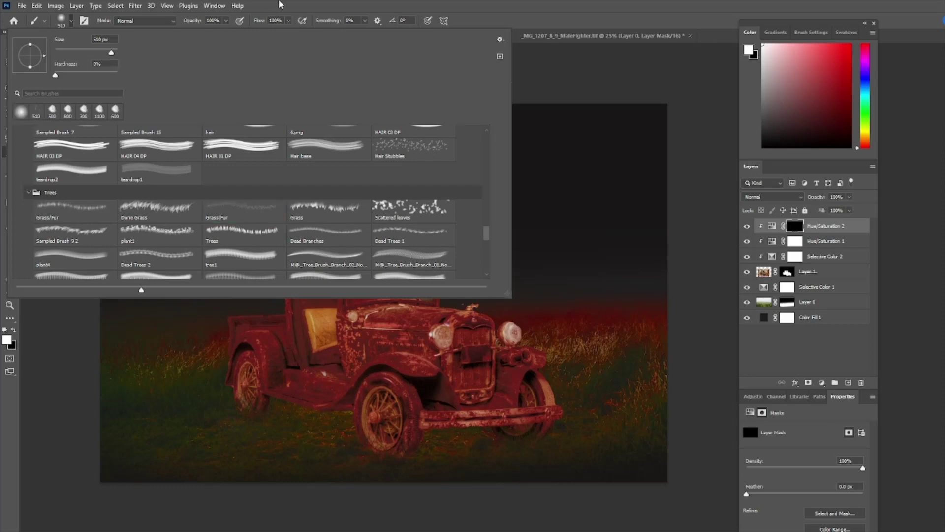
left_click(279, 5)
left_click(226, 20)
left_click_drag(224, 33, 205, 34)
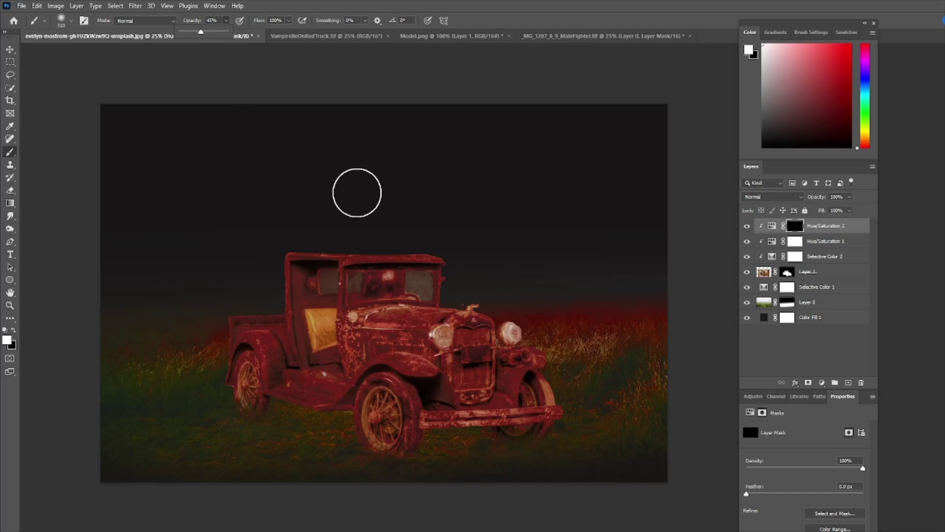
key("bracketleft")
key("bracketleft")
key("bracketleft")
key("bracketleft")
key("bracketleft")
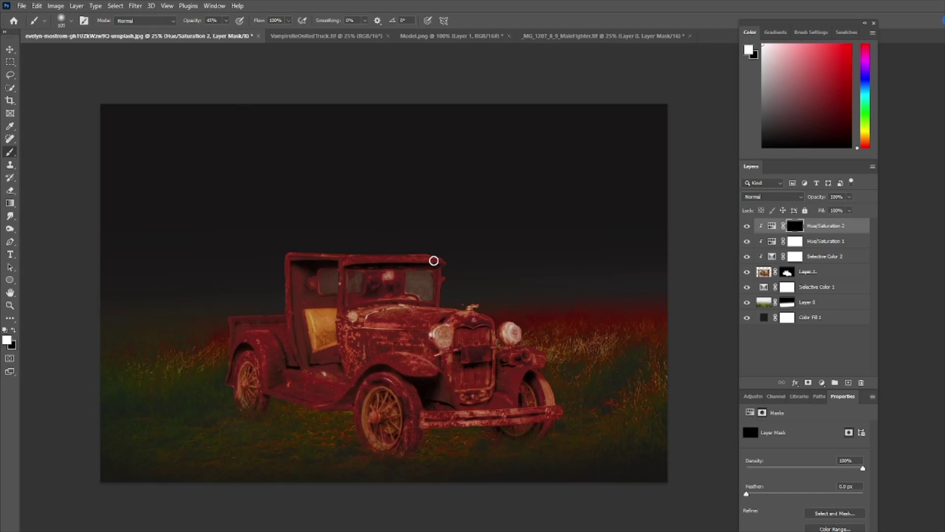
key("bracketleft")
mouse_move(434, 261)
left_mouse_down()
mouse_move(340, 257)
mouse_move(438, 257)
mouse_move(354, 265)
mouse_move(365, 266)
mouse_move(430, 264)
mouse_move(292, 258)
mouse_move(445, 264)
mouse_move(293, 259)
mouse_move(287, 312)
mouse_move(299, 366)
mouse_move(307, 278)
left_mouse_up()
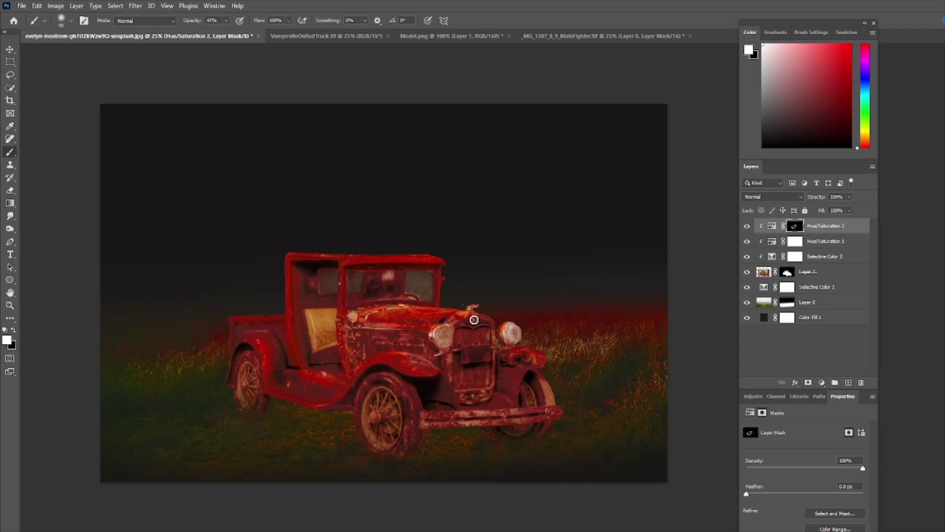
Step: Toggle the Hue/Saturation 2 adjustment off and on to compare the truck with and without the painted highlights
left_click(747, 227)
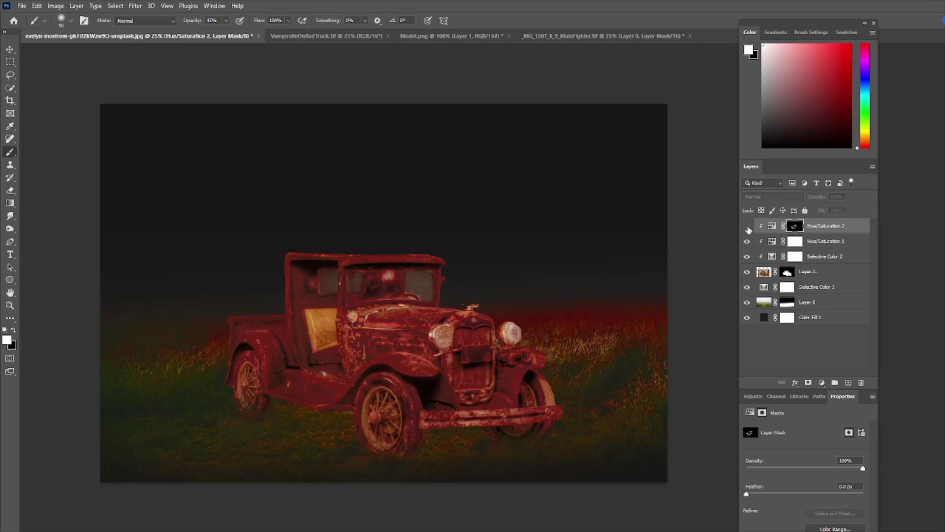
left_click(747, 227)
left_click(748, 226)
left_click(747, 227)
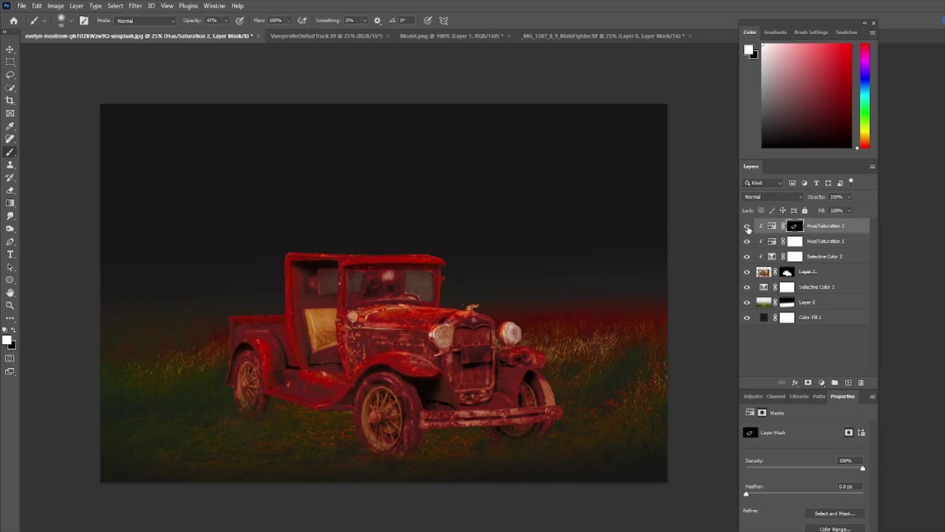
left_click(748, 228)
left_click(747, 228)
left_click(747, 227)
left_click(747, 227)
left_click(747, 228)
left_click(747, 228)
Step: With Layer 1 selected, draw a closed Pen path around the cab's doorway opening, leaving out the rear window
left_click(764, 272)
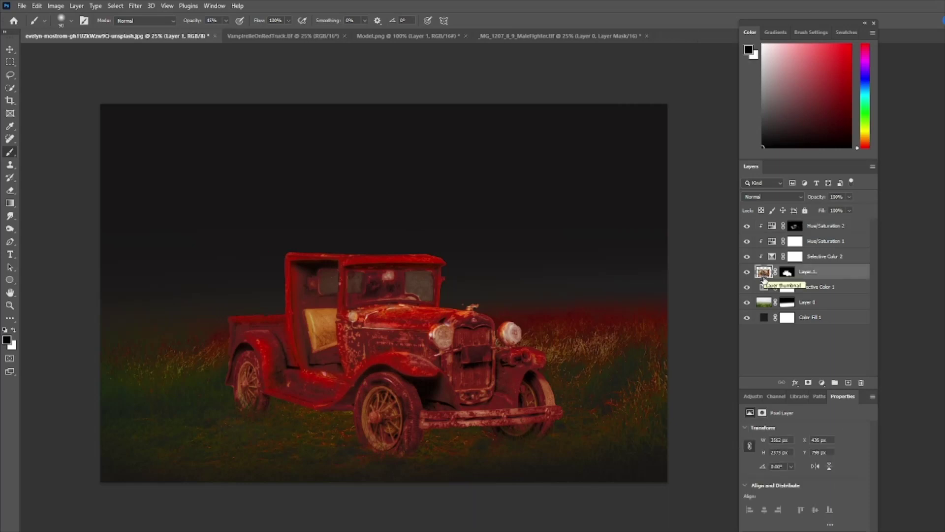
key("p")
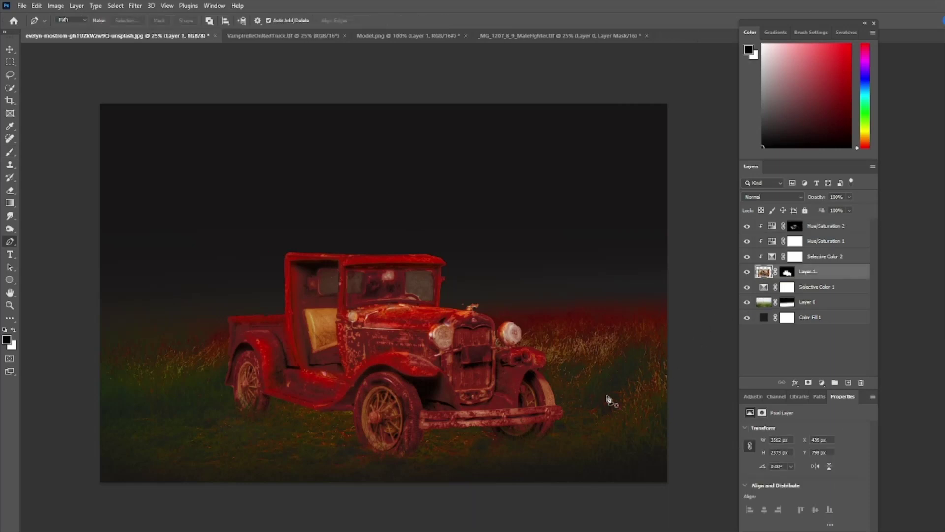
left_click(290, 262)
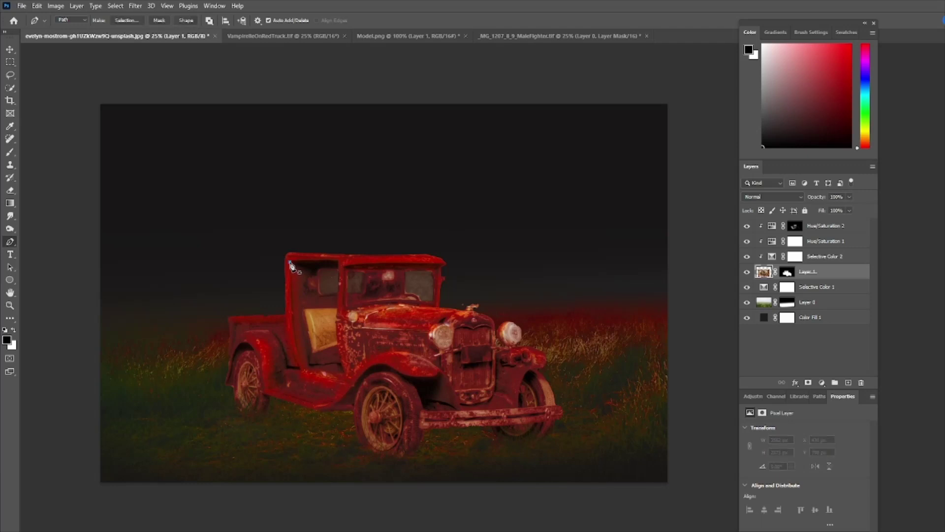
left_click_drag(305, 368, 321, 380)
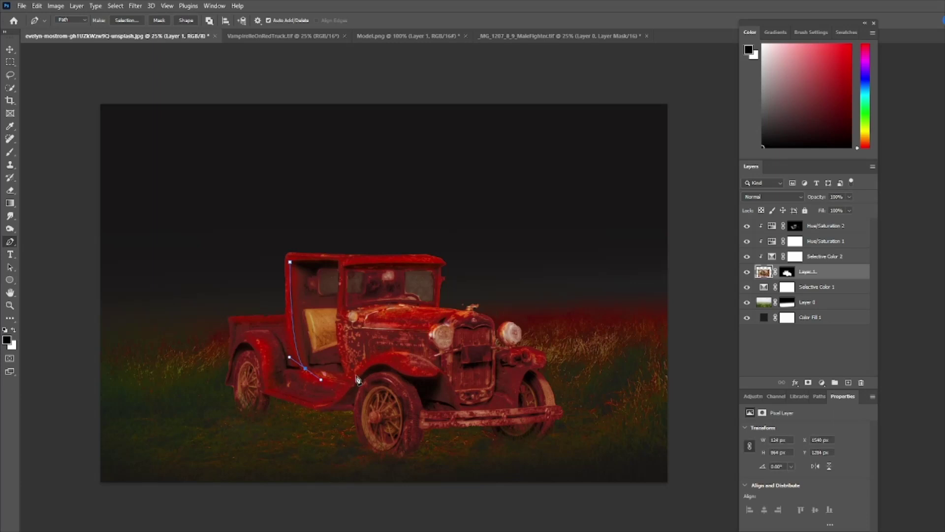
left_click(345, 375)
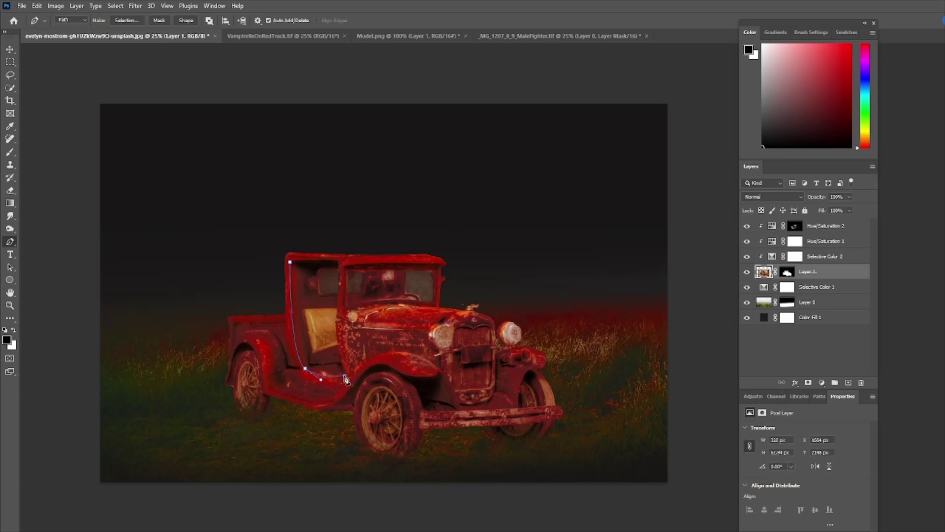
left_click(336, 334)
left_click(337, 303)
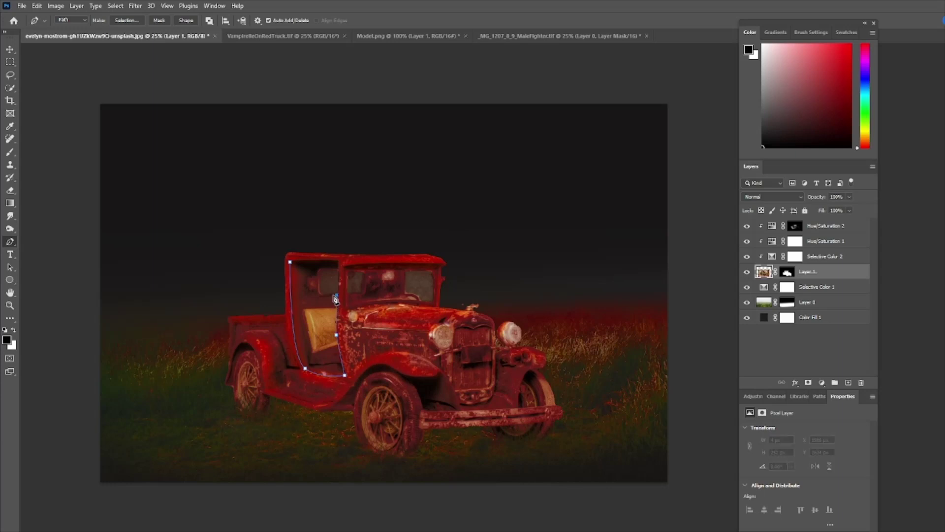
left_click(317, 275)
left_click(323, 267)
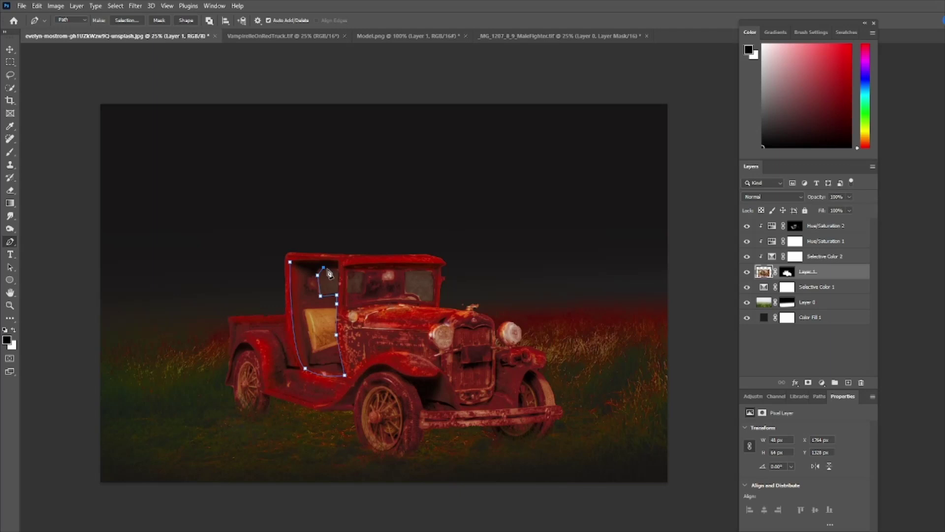
key("ctrl+z")
left_click(318, 269)
left_click(337, 268)
left_click(338, 262)
left_click(291, 263)
Step: Draw a closed Pen path around the truck's windshield opening, leaving out the two window areas seen through the glass
left_click(349, 267)
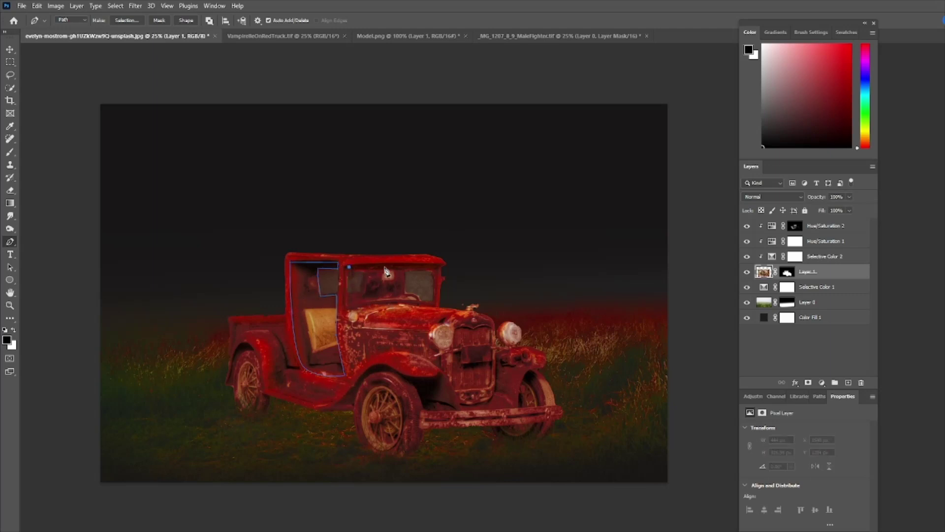
left_click(439, 267)
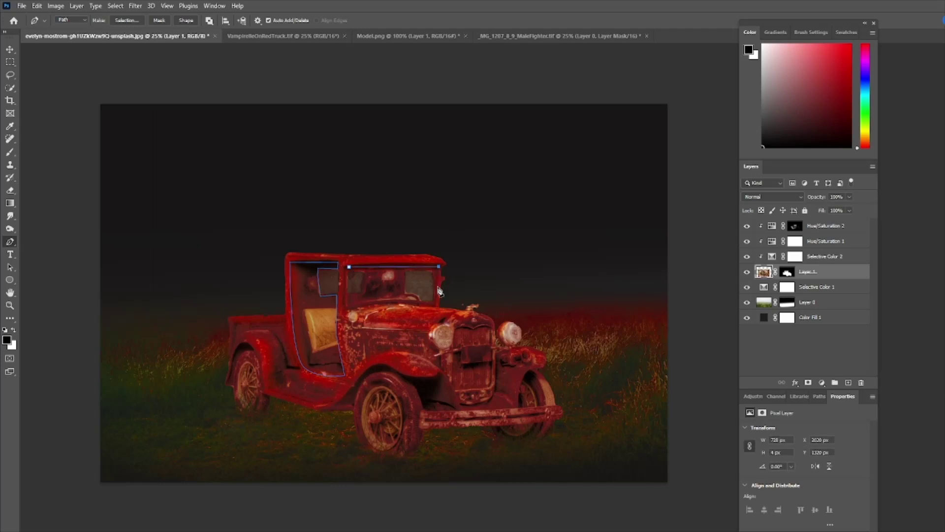
left_click(437, 286)
left_click(432, 271)
left_click(403, 272)
left_click(405, 291)
left_click(415, 295)
left_click(421, 301)
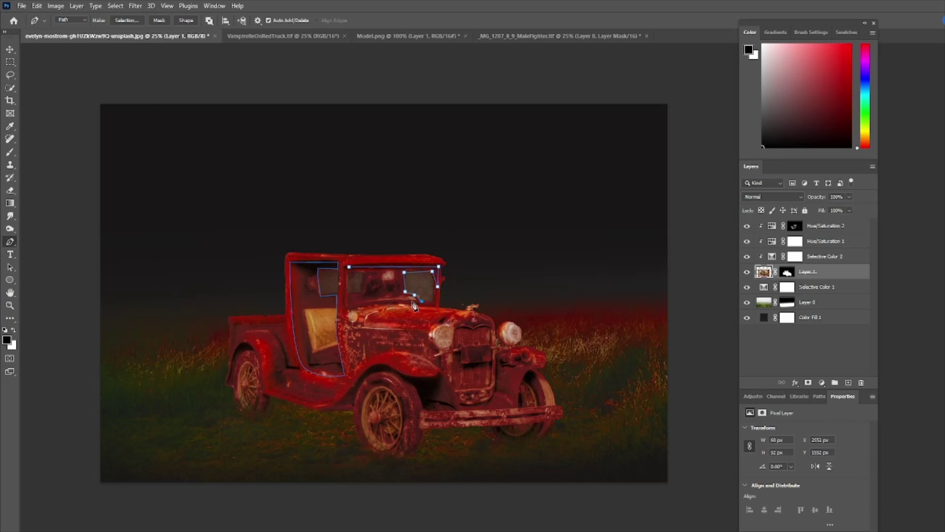
left_click(349, 304)
left_click_drag(351, 308, 366, 294)
left_click(367, 273)
left_click(359, 269)
left_click(350, 269)
left_click(392, 299)
left_click(396, 302, "ctrl")
left_click(348, 272)
left_click(388, 295, "ctrl")
Step: Draw a thin closed Pen path along the top edge of the truck's roof, bulging slightly above it
left_click(290, 253)
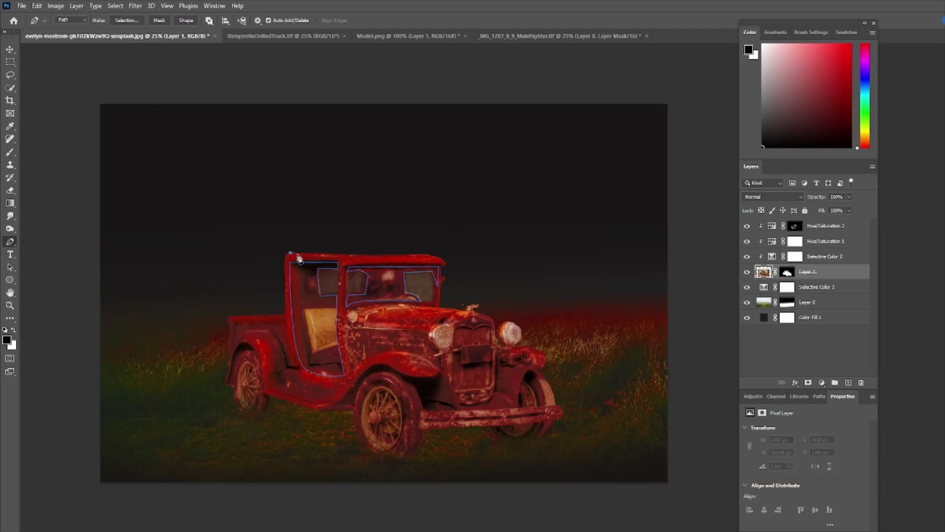
left_click(346, 255)
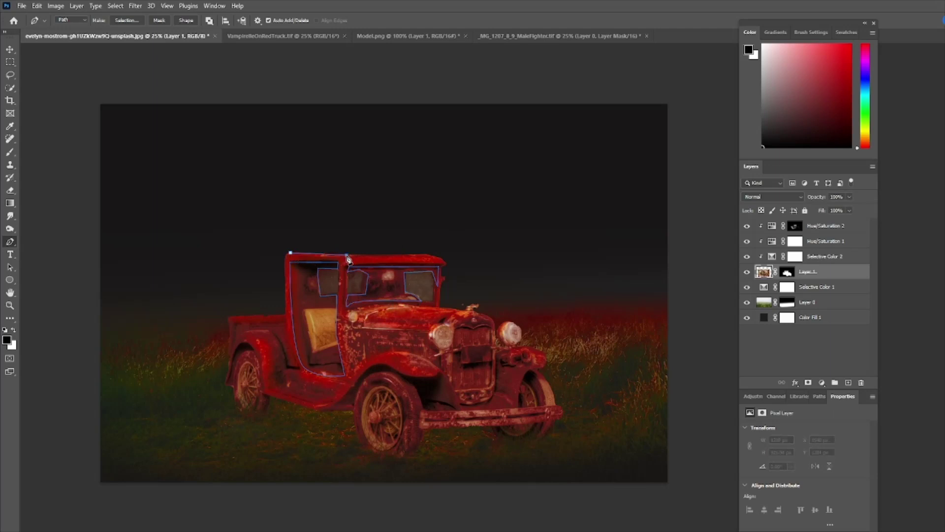
left_click(426, 255)
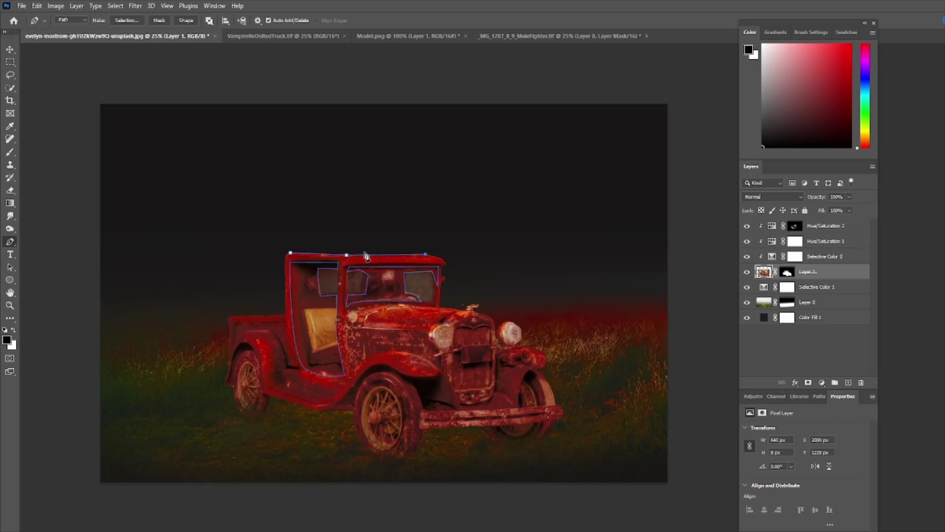
left_click_drag(365, 255, 364, 250)
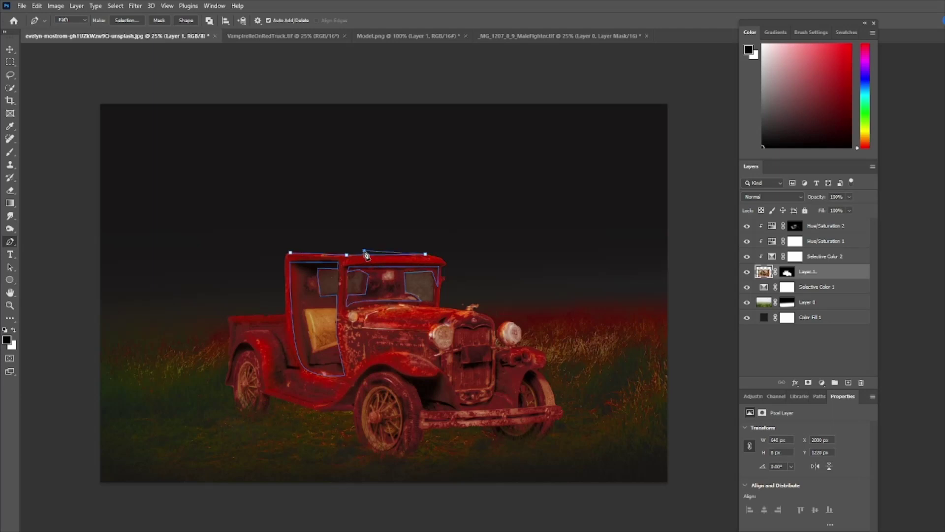
left_click(291, 256)
left_click(335, 255)
left_click(355, 251)
Step: Convert the doorway, windshield and roof paths into a new anti-aliased selection
right_click(351, 261)
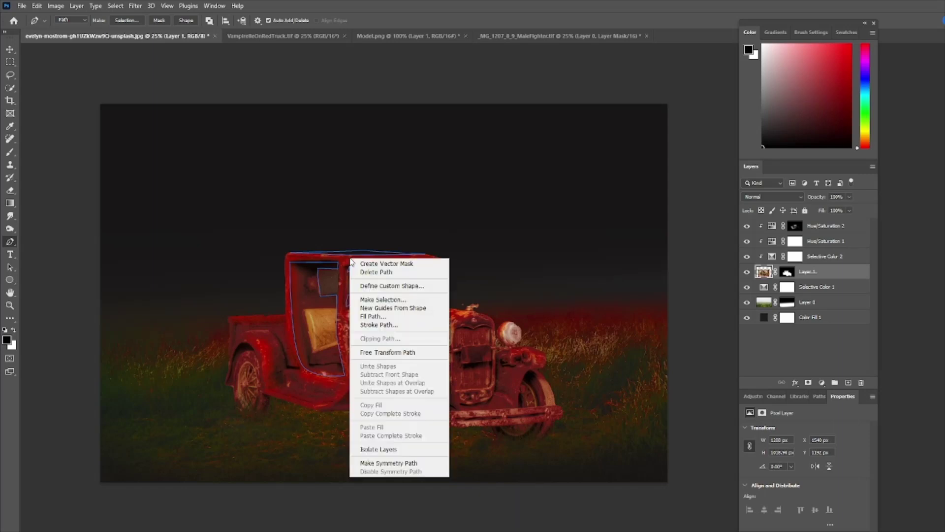
left_click(383, 299)
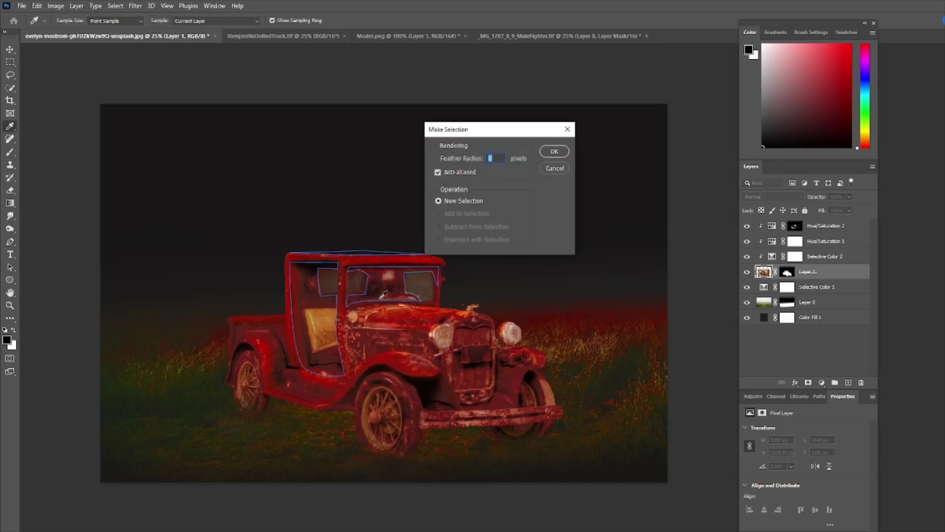
left_click(555, 152)
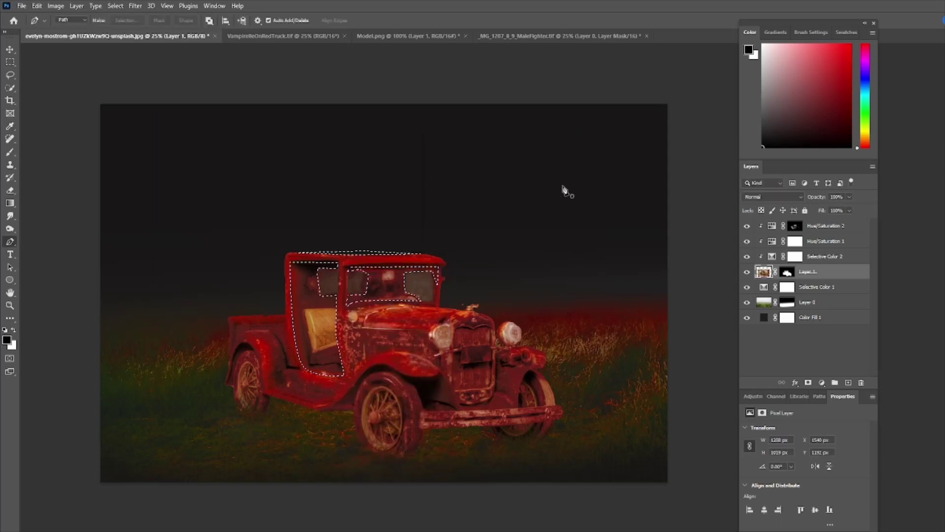
Step: Add a Solid Color fill of red f70000 above Hue/Saturation 2, masked by the selection, and set its opacity to 68%
left_click(861, 226)
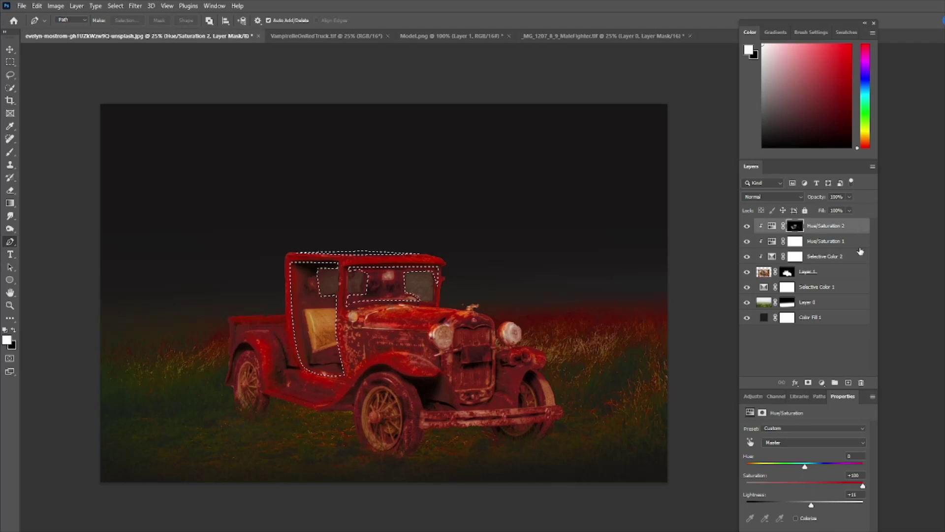
left_click(821, 382)
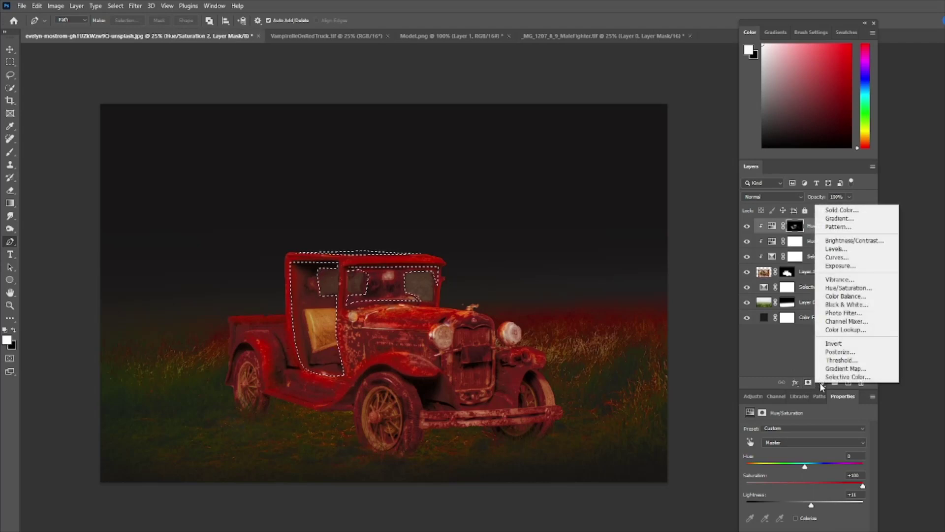
left_click(852, 214)
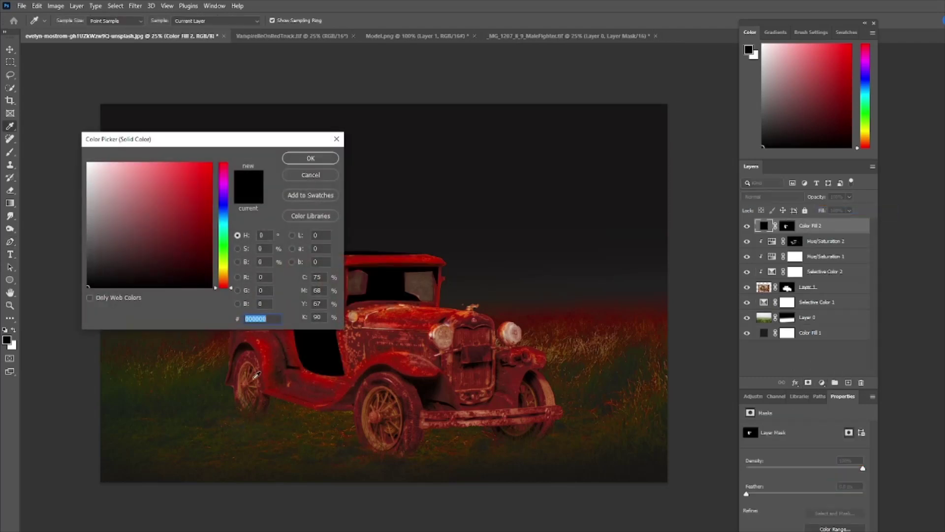
type("f50000")
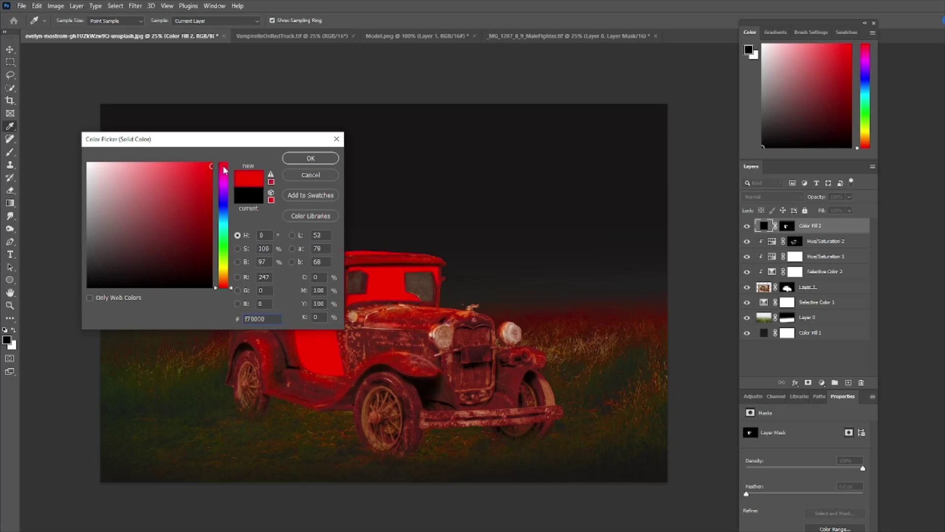
left_click(309, 159)
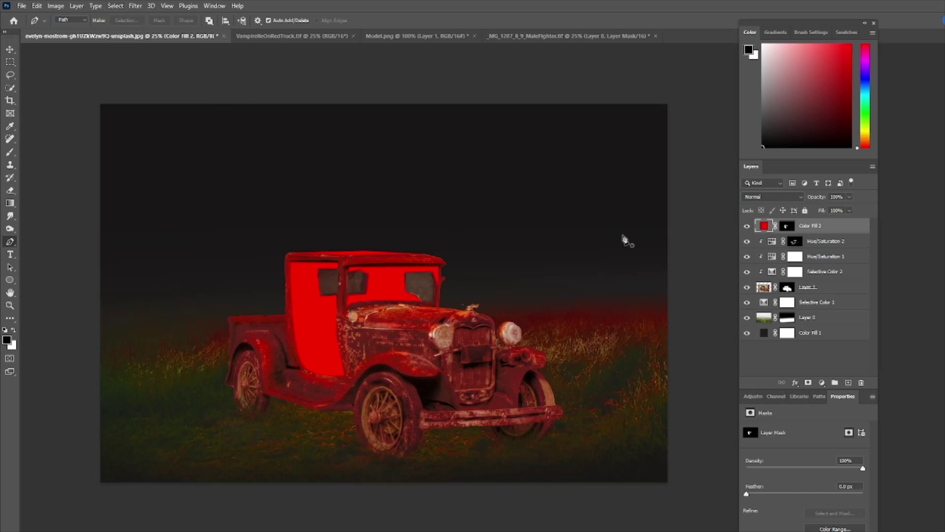
left_click(849, 196)
left_click_drag(850, 210, 841, 211)
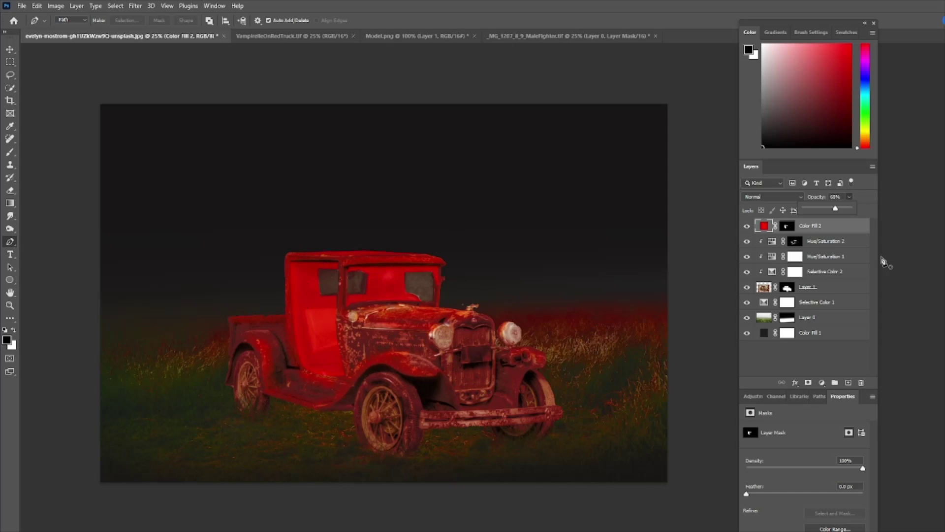
Step: Add a new pixel layer named Fog directly above the Selective Color 1 adjustment, beneath the truck layer
left_click(843, 303)
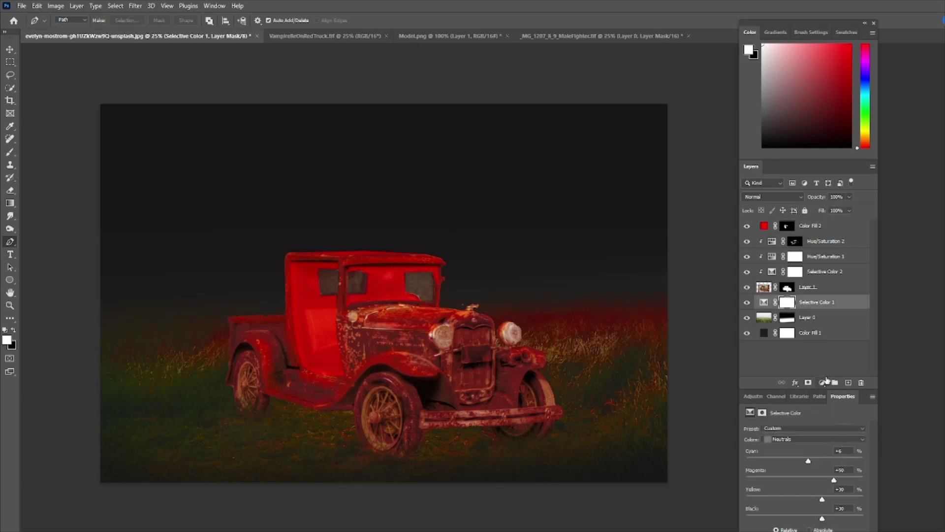
left_click(848, 383)
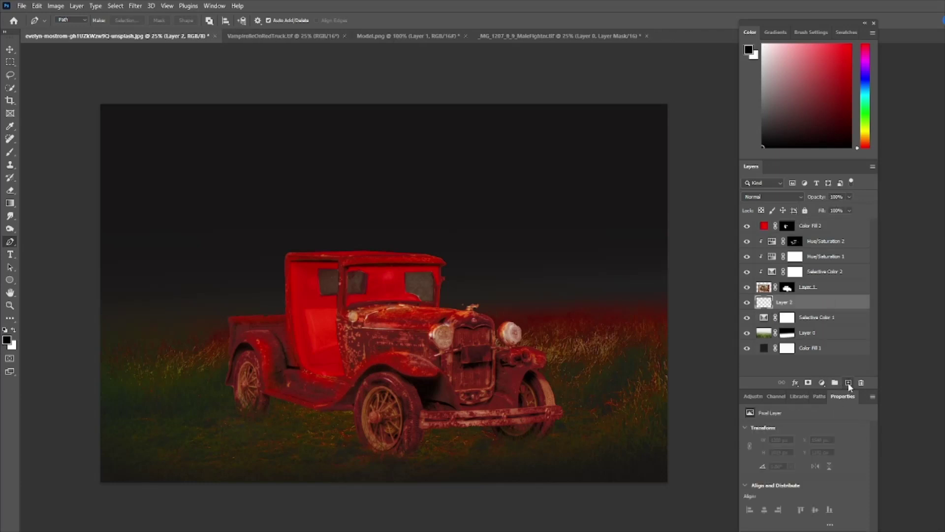
double_click(782, 303)
key("Return")
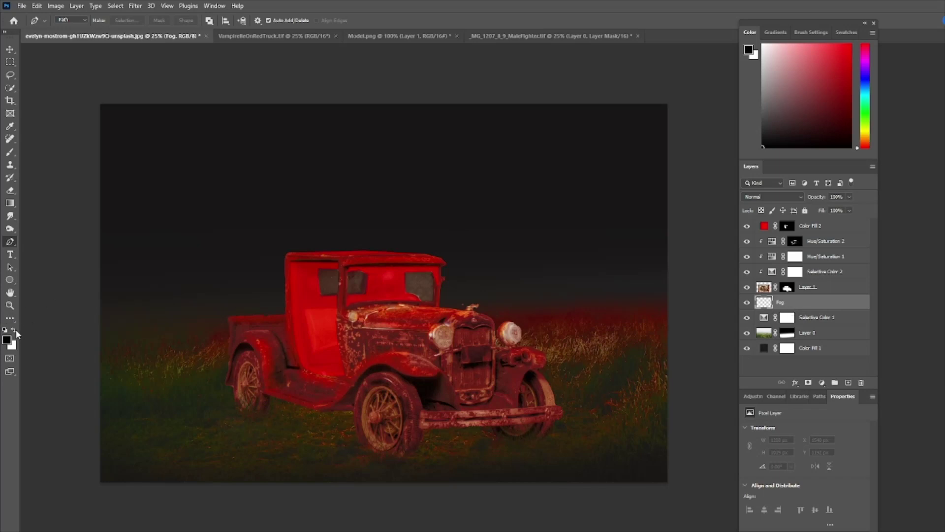
Step: Choose the Brush tool and set the foreground colour to deep red e10000
key("b")
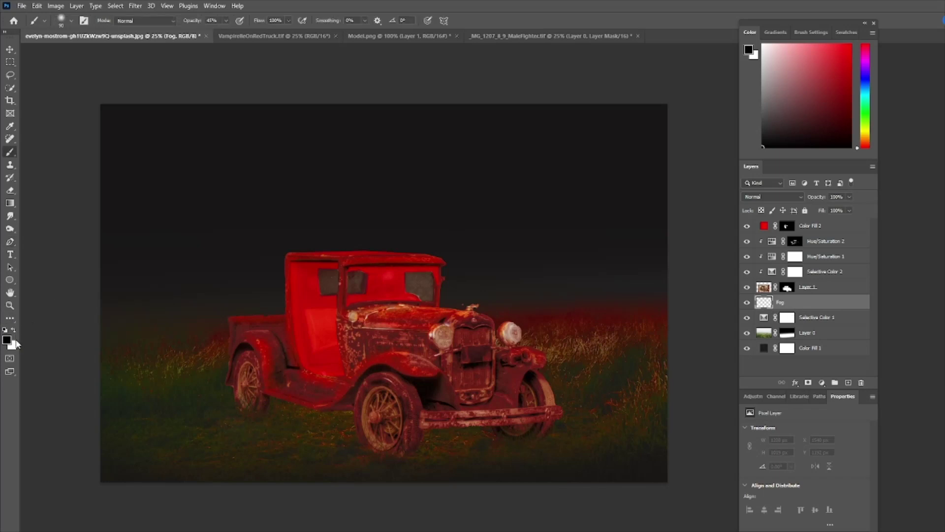
left_click(6, 340)
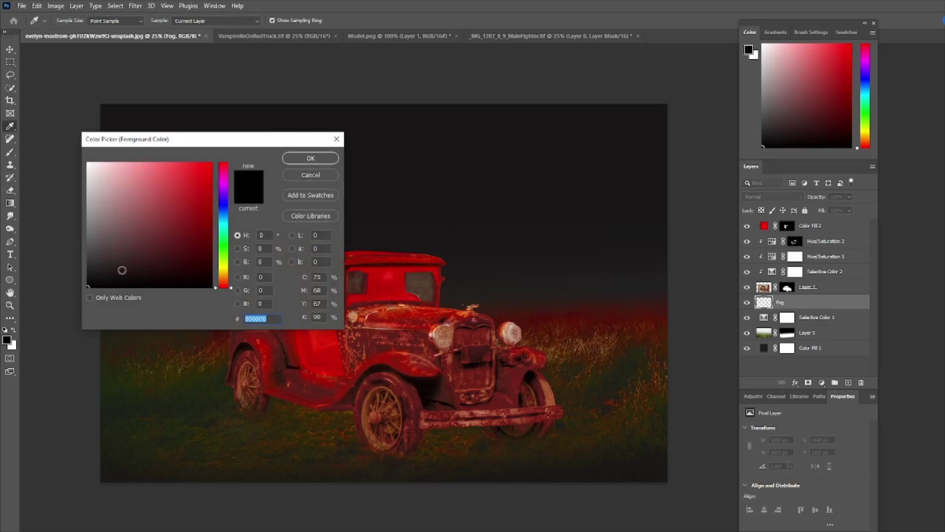
left_click_drag(213, 191, 214, 177)
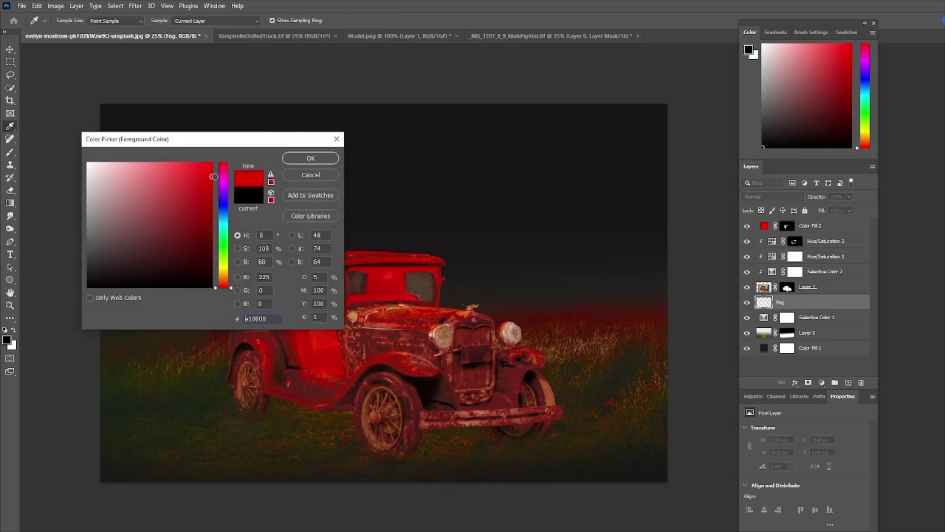
left_click(311, 159)
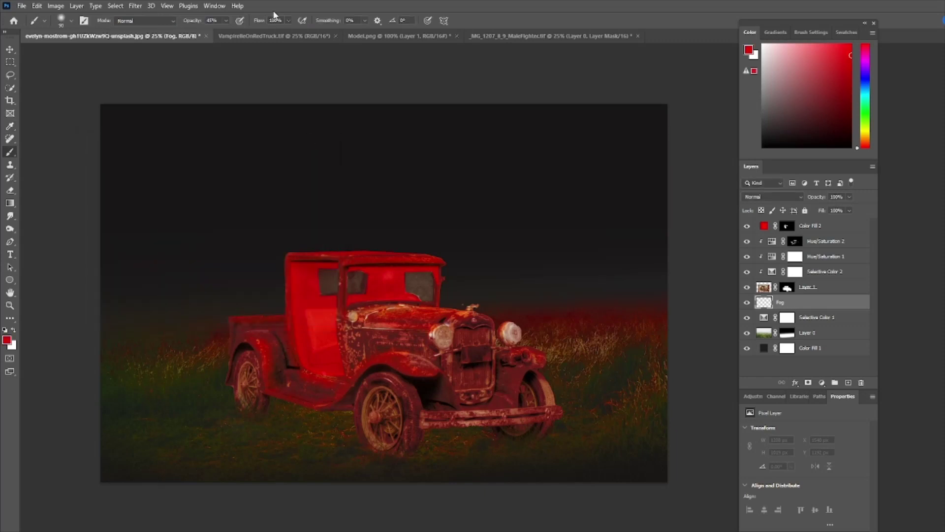
Step: Swap the soft round brush for the irregular, cloud-shaped 500 px brush from the recent presets
left_click(226, 20)
left_click(316, 133)
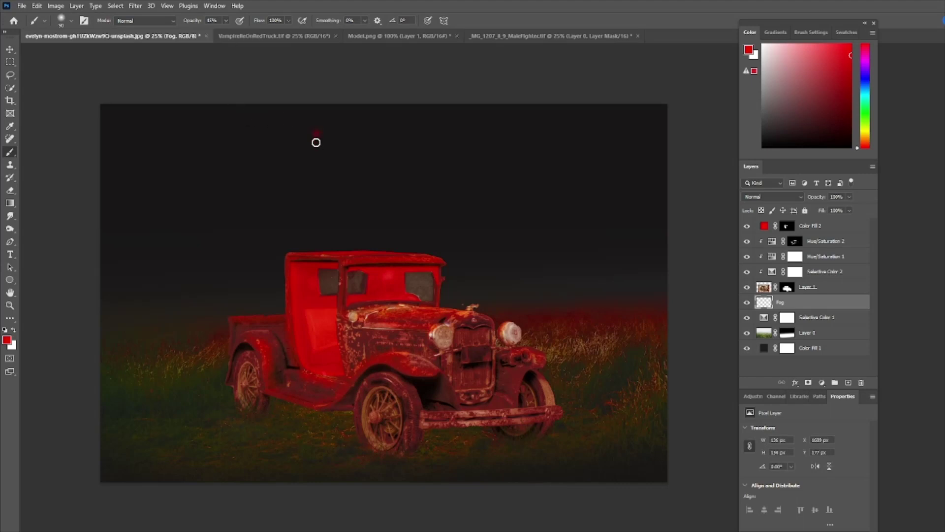
left_click(71, 22)
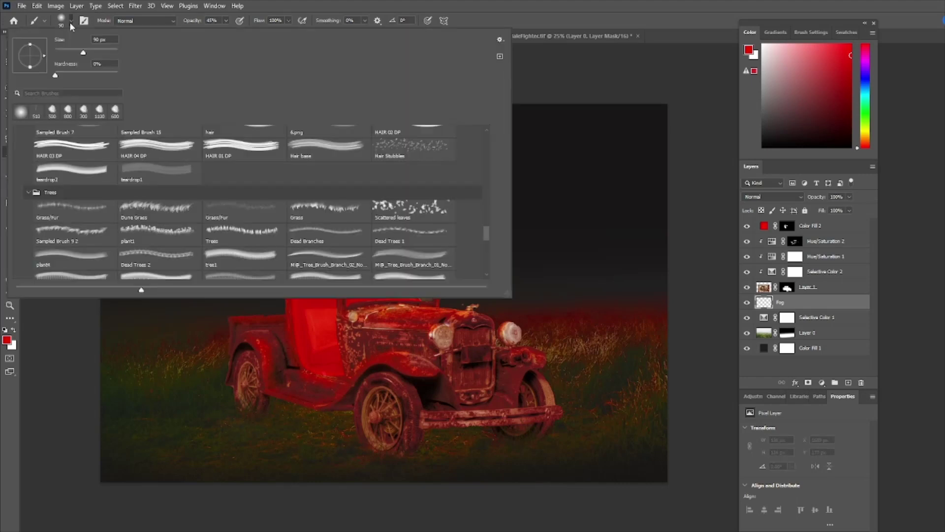
left_click(52, 112)
left_click(374, 11)
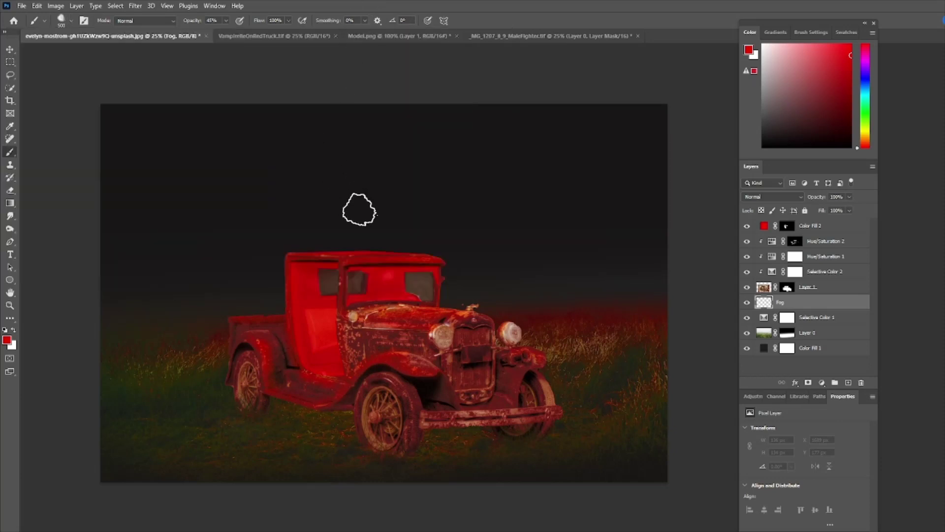
Step: Paint billowing red fog on the Fog layer, rising behind the truck's cab to the sky and spreading low to both sides
mouse_move(361, 230)
left_mouse_down()
mouse_move(294, 238)
mouse_move(395, 228)
mouse_move(440, 247)
mouse_move(390, 221)
mouse_move(383, 234)
mouse_move(312, 237)
mouse_move(270, 278)
mouse_move(277, 294)
mouse_move(234, 308)
mouse_move(261, 277)
mouse_move(268, 226)
mouse_move(283, 209)
mouse_move(321, 215)
mouse_move(342, 238)
mouse_move(401, 240)
left_mouse_up()
key("bracketright")
key("bracketright")
mouse_move(438, 249)
left_mouse_down()
mouse_move(452, 285)
mouse_move(441, 225)
mouse_move(400, 195)
mouse_move(351, 214)
mouse_move(281, 208)
mouse_move(248, 249)
mouse_move(277, 218)
mouse_move(328, 194)
mouse_move(318, 170)
mouse_move(290, 157)
mouse_move(324, 118)
mouse_move(408, 108)
mouse_move(427, 128)
mouse_move(373, 148)
mouse_move(328, 146)
mouse_move(317, 200)
mouse_move(359, 172)
mouse_move(366, 216)
mouse_move(433, 215)
mouse_move(389, 162)
mouse_move(391, 133)
left_mouse_up()
key("bracketright")
mouse_move(433, 209)
left_mouse_down()
mouse_move(439, 256)
mouse_move(459, 293)
mouse_move(487, 314)
mouse_move(563, 318)
mouse_move(515, 302)
mouse_move(470, 255)
mouse_move(460, 200)
mouse_move(426, 125)
mouse_move(399, 173)
mouse_move(375, 160)
mouse_move(308, 154)
mouse_move(302, 130)
mouse_move(285, 146)
mouse_move(270, 227)
mouse_move(216, 326)
mouse_move(190, 351)
mouse_move(155, 354)
mouse_move(201, 328)
left_mouse_up()
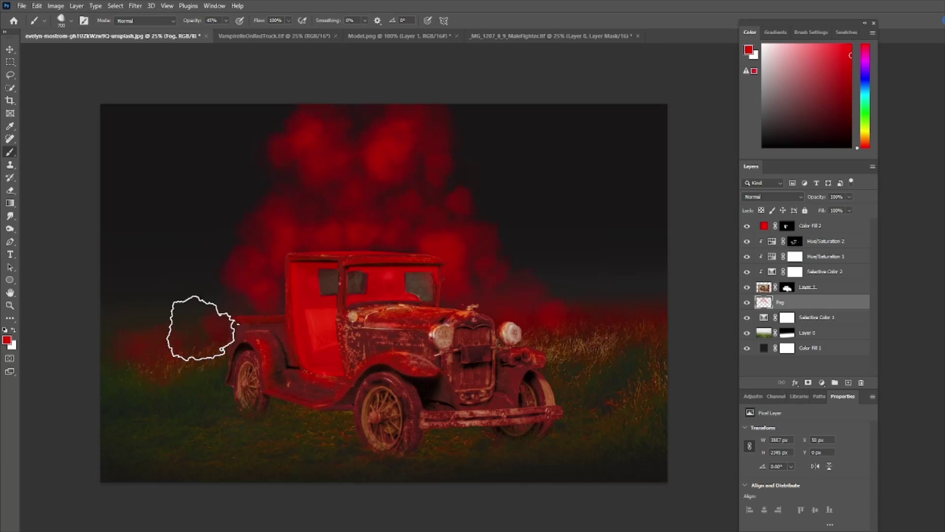
Step: Widen the red fog behind the truck bed, building it up into the sky and down over the grass behind the rear wheel
key("bracketleft")
key("bracketleft")
key("bracketleft")
mouse_move(227, 264)
left_mouse_down()
mouse_move(162, 327)
mouse_move(229, 260)
mouse_move(256, 201)
left_mouse_up()
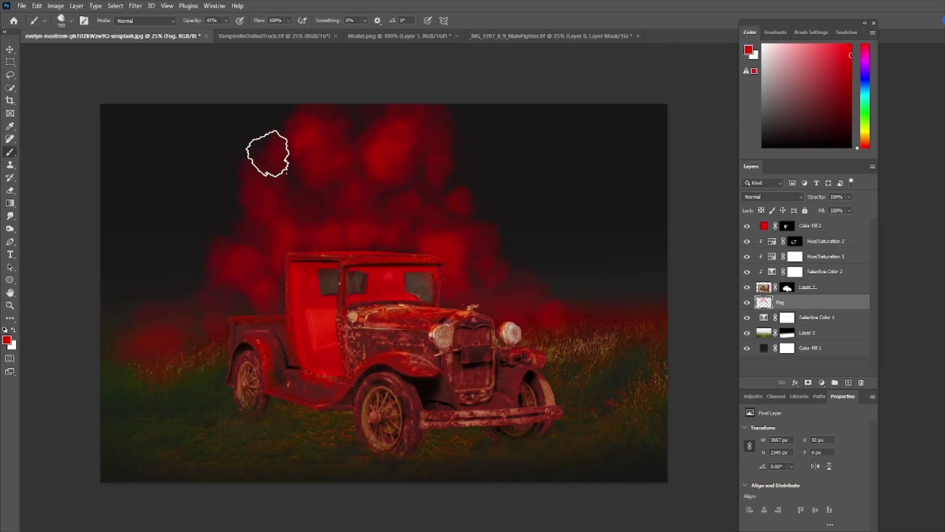
key("bracketright")
key("bracketright")
key("bracketright")
left_click_drag(254, 144, 178, 300)
mouse_move(184, 379)
left_mouse_down()
mouse_move(230, 360)
mouse_move(186, 376)
mouse_move(113, 374)
mouse_move(110, 348)
mouse_move(180, 317)
left_mouse_up()
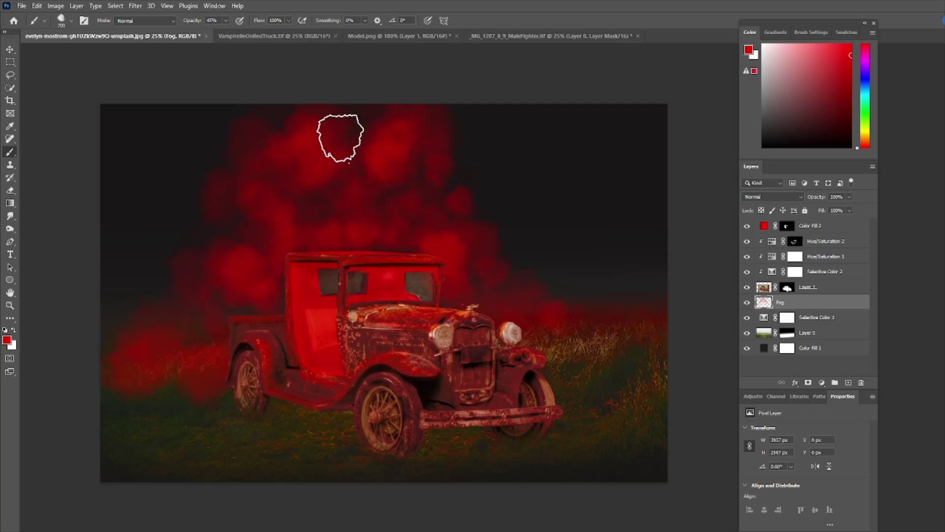
Step: Fill out the red fog above the cab and beyond the hood, sloping it down along the horizon past the headlights
mouse_move(392, 158)
left_mouse_down()
mouse_move(441, 172)
mouse_move(449, 128)
mouse_move(481, 225)
mouse_move(511, 262)
mouse_move(623, 325)
left_mouse_up()
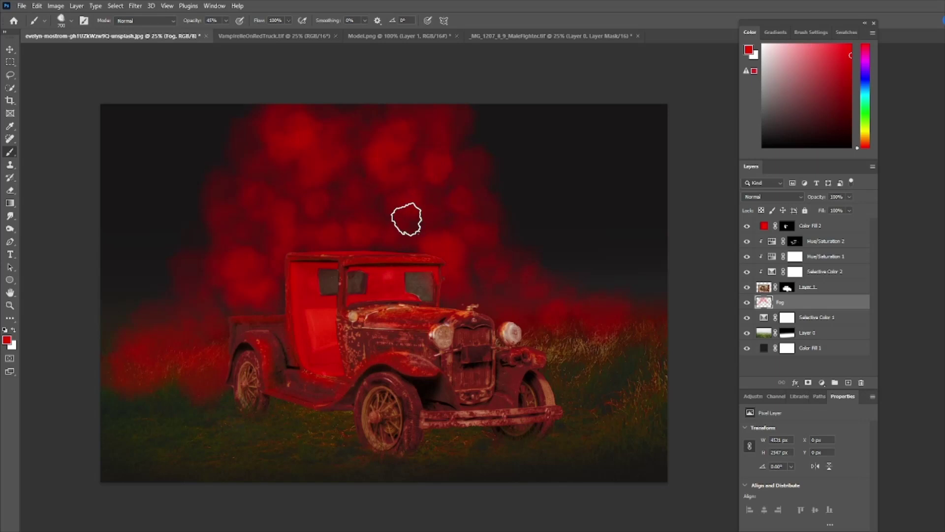
key("bracketright")
key("bracketright")
key("bracketright")
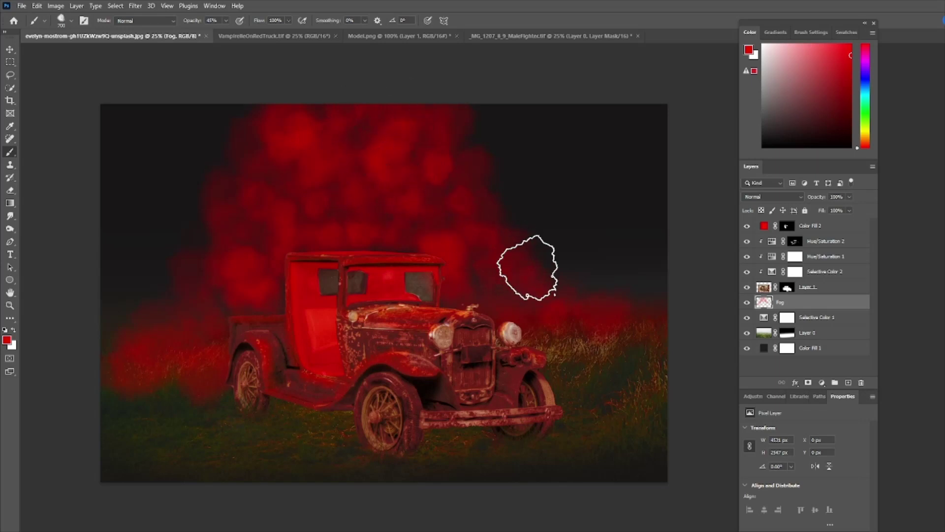
mouse_move(527, 267)
left_mouse_down()
mouse_move(554, 301)
mouse_move(580, 306)
mouse_move(655, 361)
left_mouse_up()
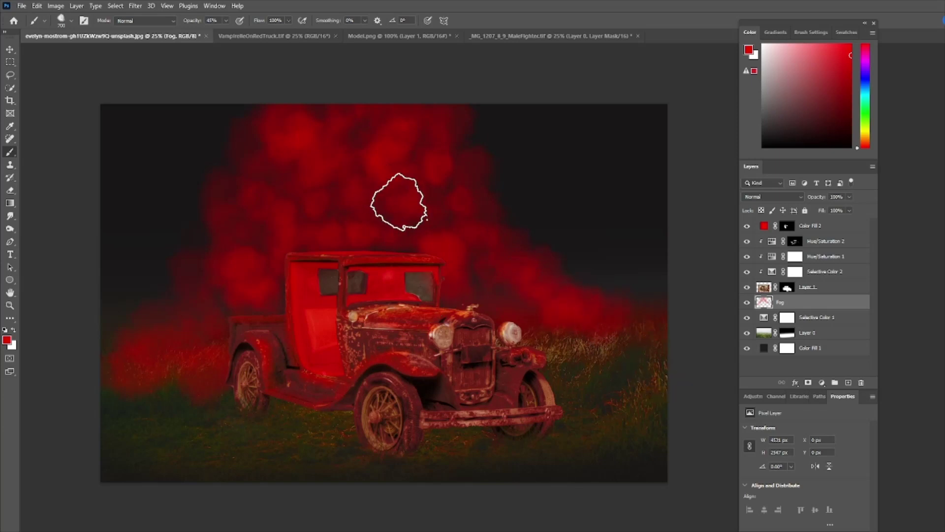
Step: Enlarge the fog brush to 1200 px and lower the Fog layer's opacity to about 70%
key("bracketright")
key("bracketright")
key("bracketright")
key("bracketright")
key("bracketright")
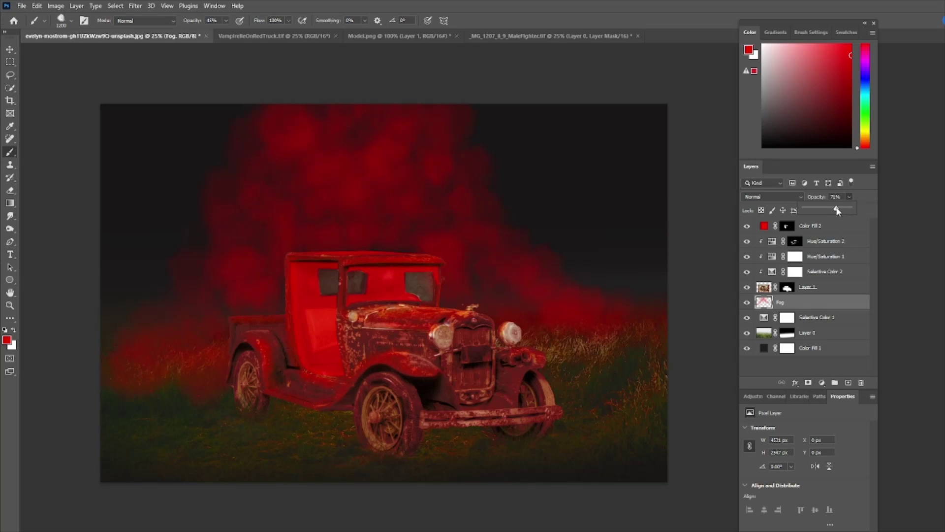
Step: Add a new layer named Fog2 directly above the Fog layer
left_click(848, 383)
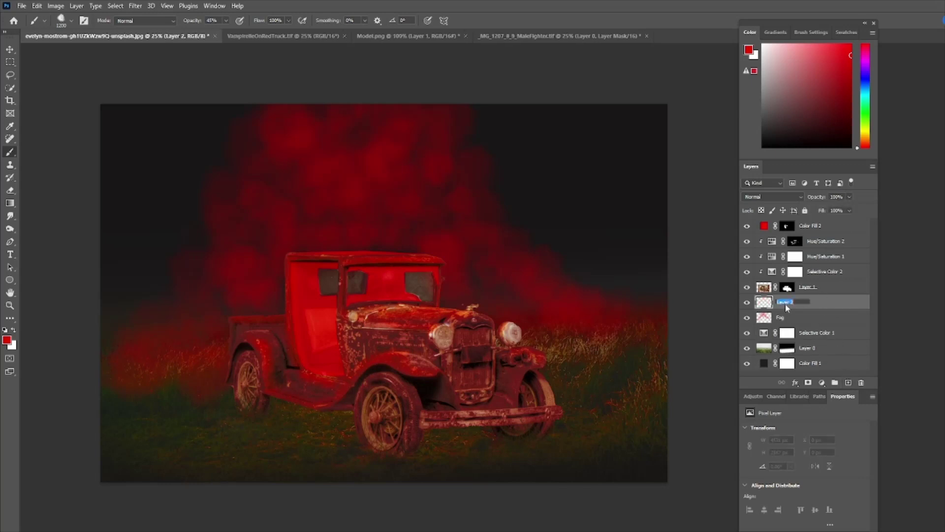
type("Fog2")
key("Return")
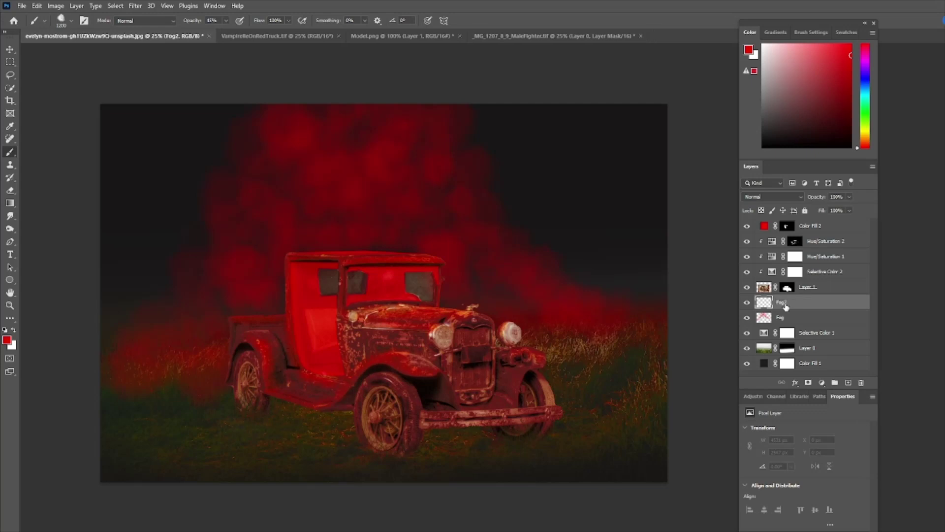
Step: Set the foreground colour to brighter red f70000 and reduce the fog brush to 600 px
left_click(9, 340)
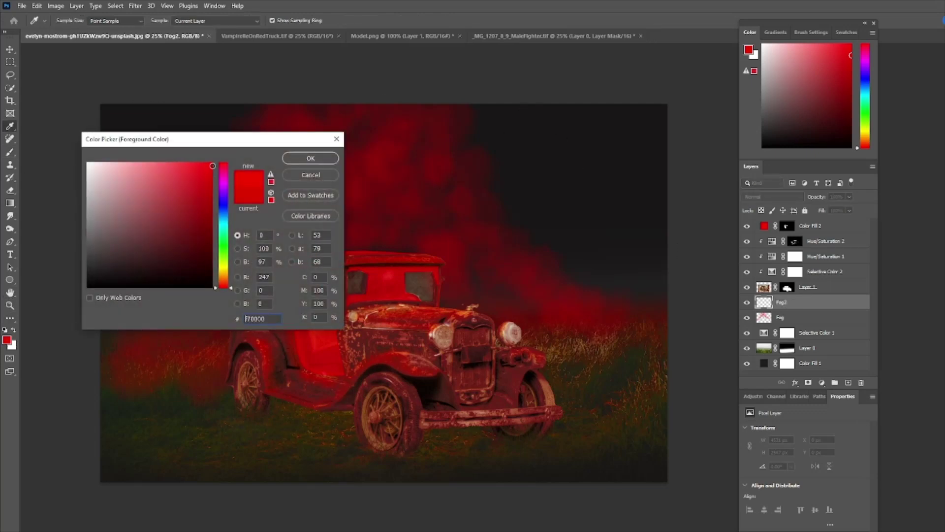
left_click(292, 158)
key("b")
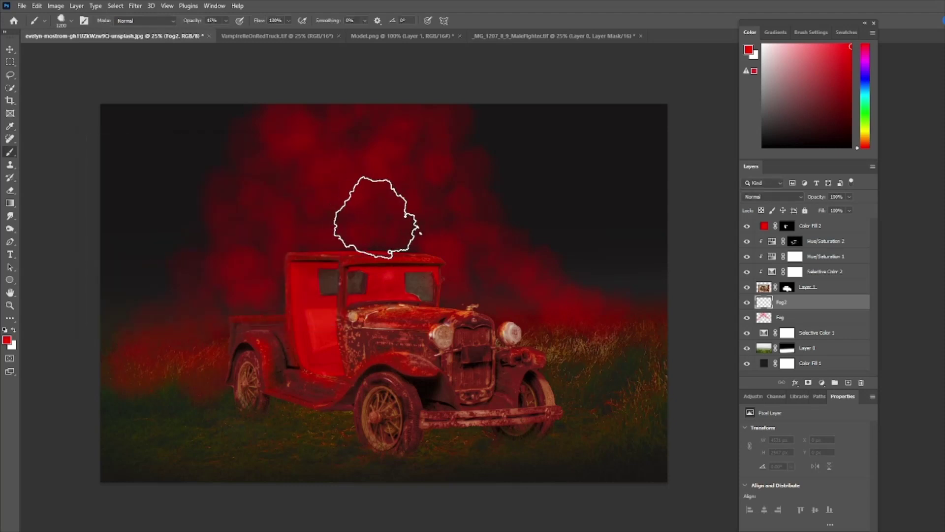
key("bracketleft")
key("bracketleft")
key("bracketleft")
key("bracketleft")
key("bracketleft")
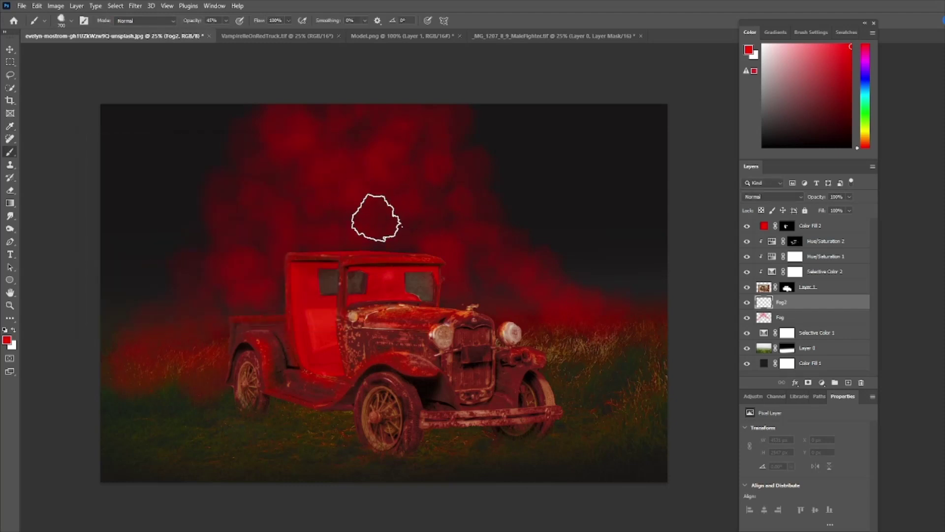
key("bracketleft")
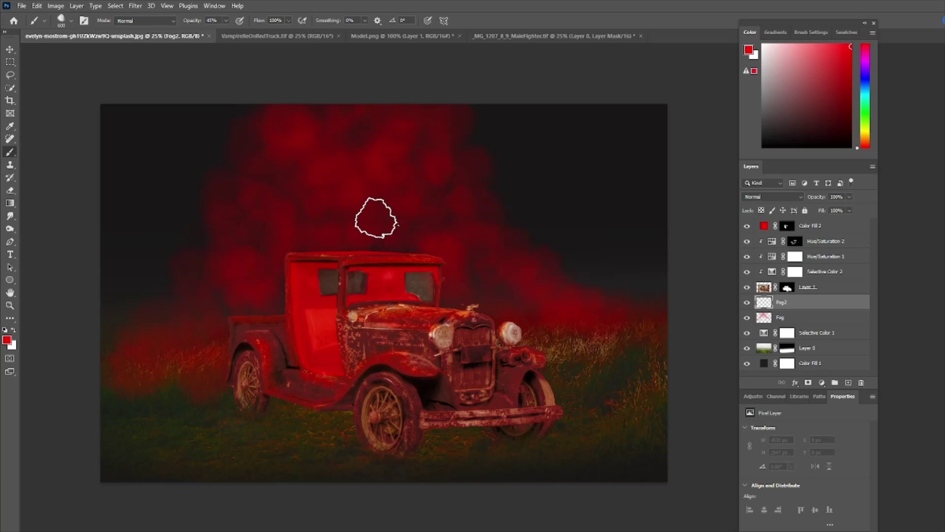
key("bracketleft")
Step: Paint a denser, brighter red fog column on Fog2, rising from the cab roof to the upper edge of the image
left_click(385, 229)
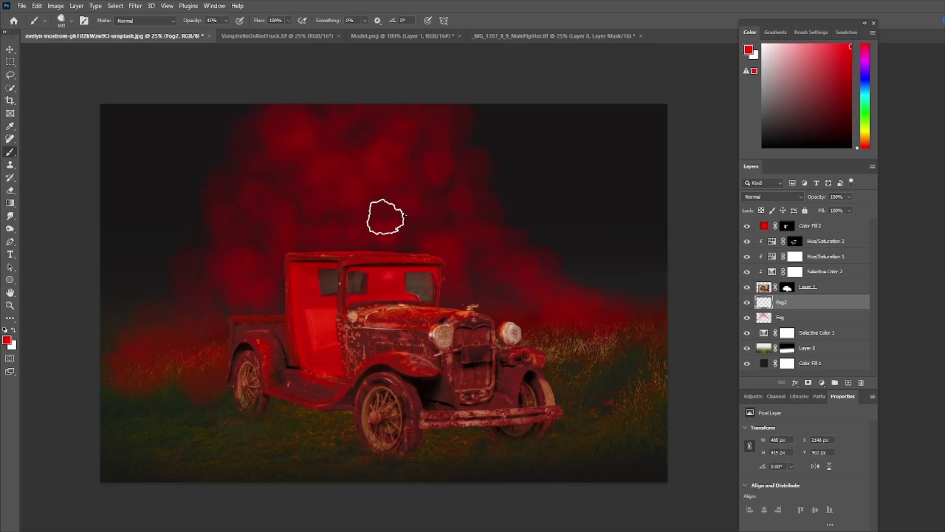
mouse_move(385, 216)
left_mouse_down()
mouse_move(384, 250)
mouse_move(379, 229)
mouse_move(366, 249)
mouse_move(361, 142)
mouse_move(348, 213)
mouse_move(326, 250)
mouse_move(343, 134)
left_mouse_up()
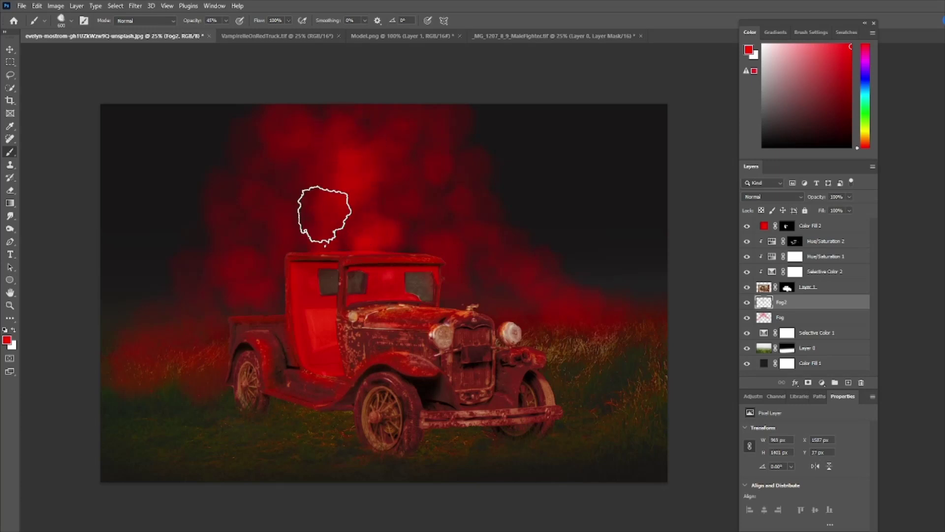
mouse_move(325, 214)
left_mouse_down()
mouse_move(304, 237)
mouse_move(322, 128)
mouse_move(380, 194)
mouse_move(416, 257)
mouse_move(384, 152)
mouse_move(354, 101)
mouse_move(338, 105)
mouse_move(342, 246)
mouse_move(411, 236)
mouse_move(431, 256)
mouse_move(371, 116)
mouse_move(339, 185)
left_mouse_up()
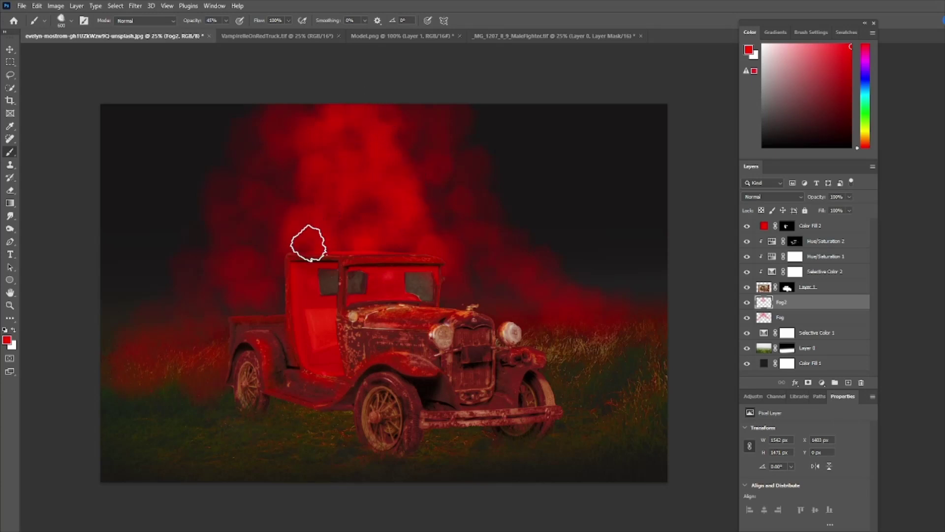
mouse_move(327, 244)
left_mouse_down()
mouse_move(415, 255)
mouse_move(341, 246)
mouse_move(311, 252)
left_mouse_up()
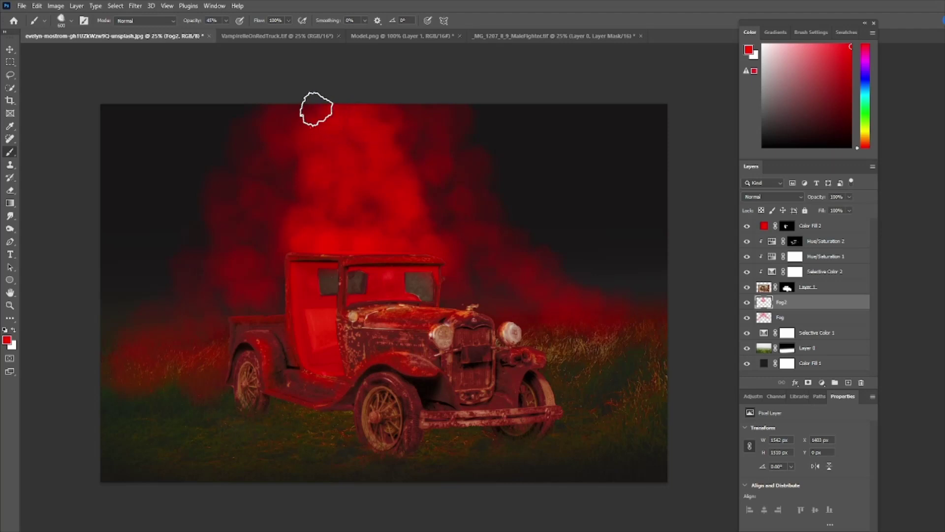
mouse_move(289, 254)
left_mouse_down()
mouse_move(312, 178)
mouse_move(335, 142)
left_mouse_up()
key("bracketleft")
key("bracketleft")
key("bracketleft")
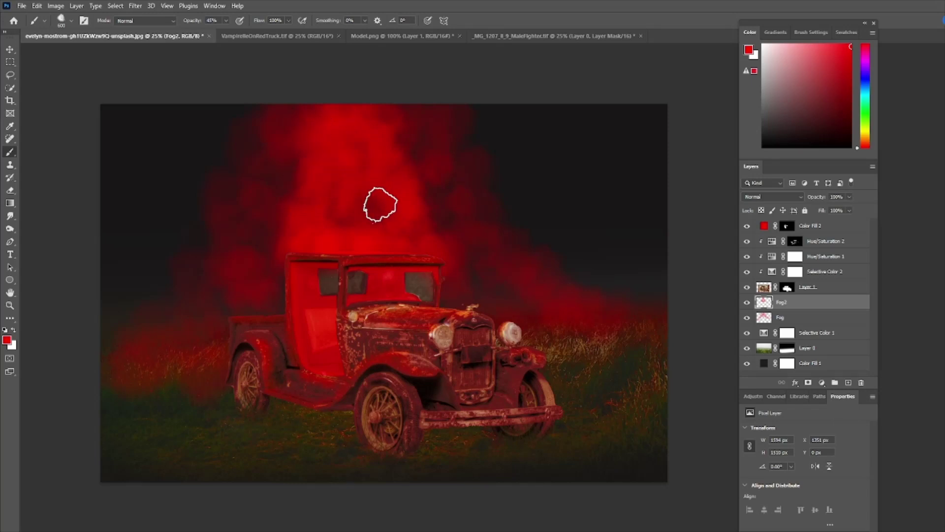
key("bracketright")
key("bracketright")
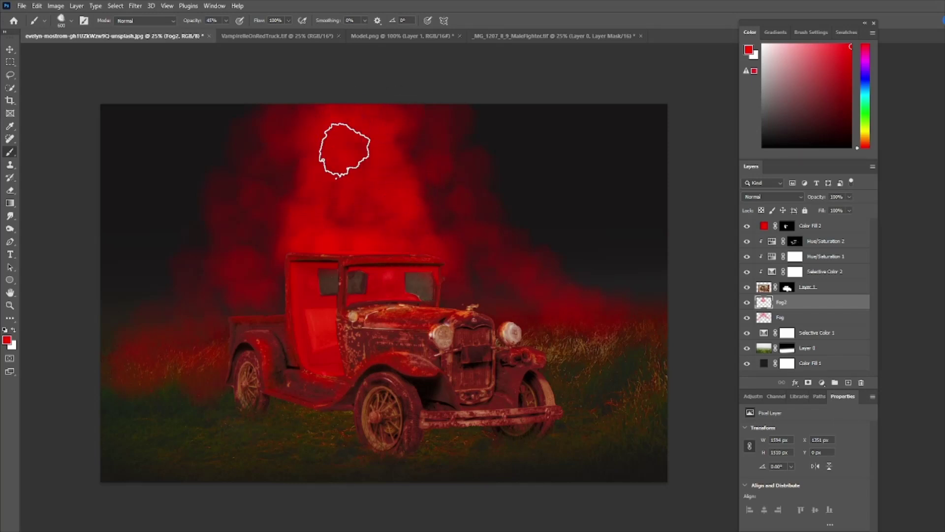
key("bracketleft")
key("bracketleft")
key("bracketleft")
Step: Add a layer named Shadow above Fog2 and paint a black shadow under the truck and wheels with a soft round 600 px brush
left_click(848, 383)
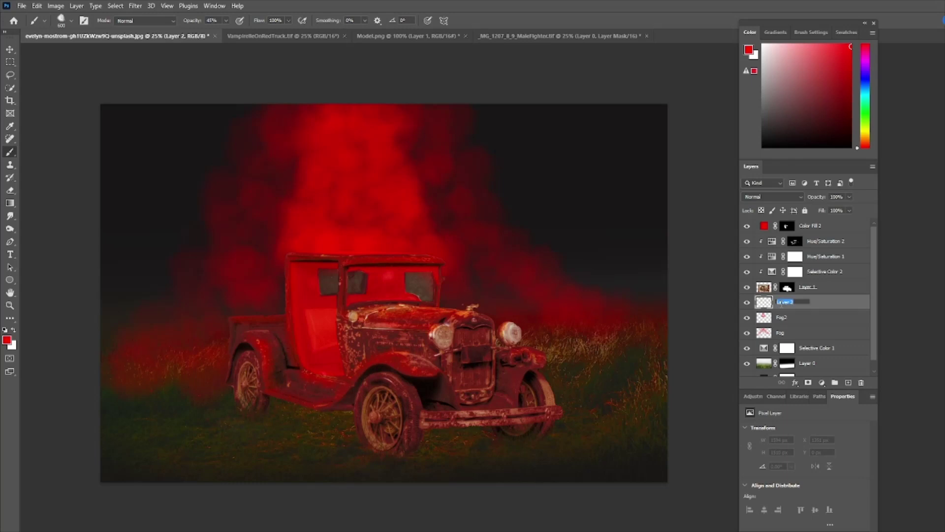
key("Return")
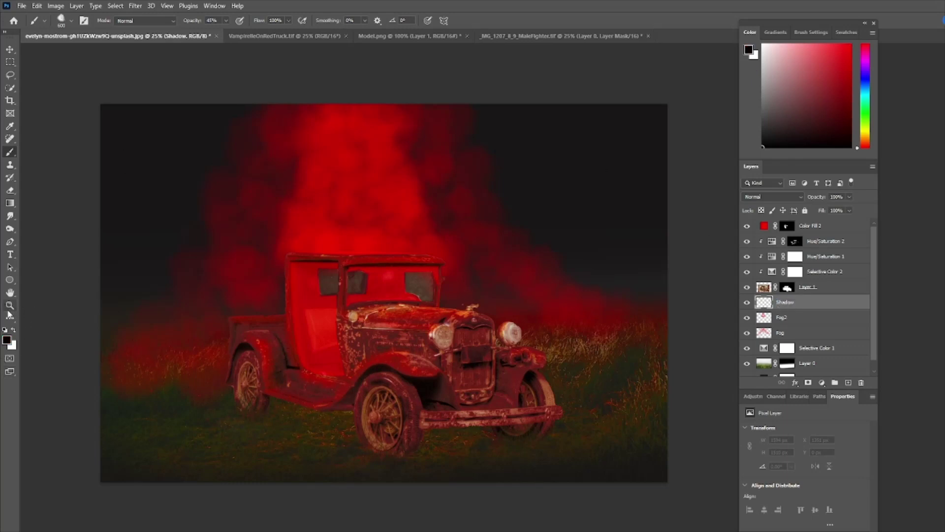
left_click(70, 21)
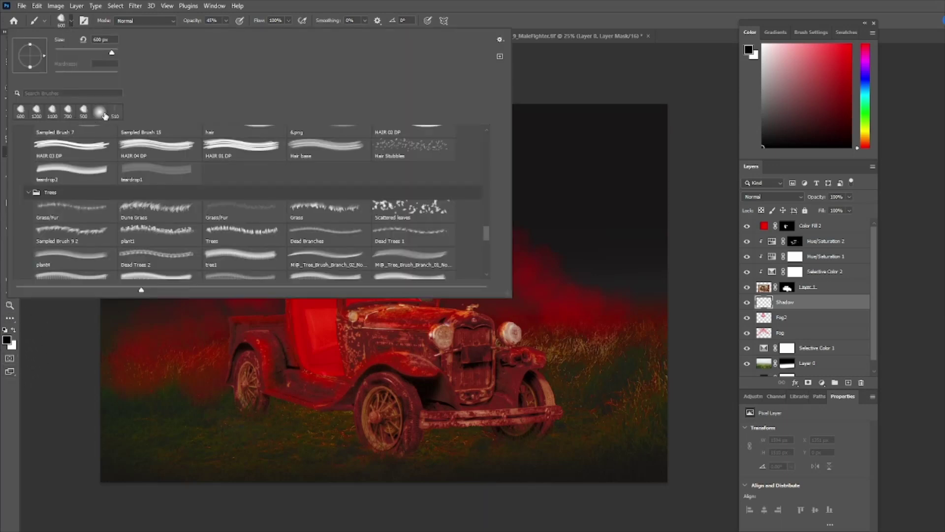
left_click(269, 5)
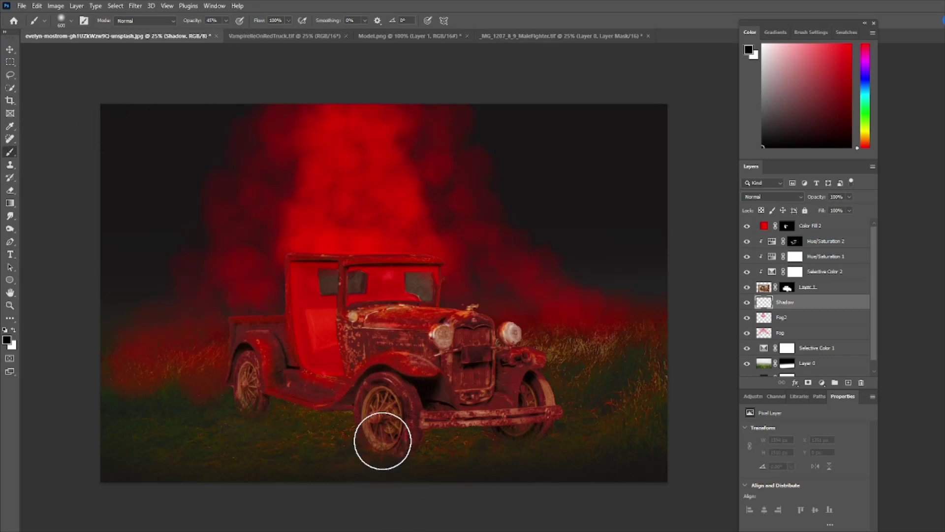
mouse_move(303, 422)
left_mouse_down()
mouse_move(271, 408)
mouse_move(517, 429)
mouse_move(507, 420)
mouse_move(433, 432)
mouse_move(310, 390)
mouse_move(278, 391)
mouse_move(277, 400)
mouse_move(383, 432)
mouse_move(493, 423)
mouse_move(255, 396)
mouse_move(397, 437)
mouse_move(520, 422)
left_mouse_up()
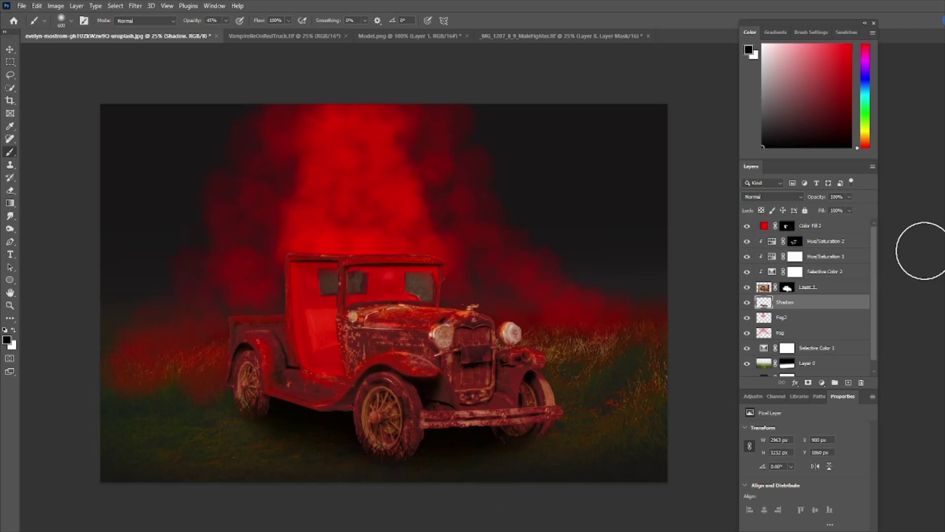
Step: Place the Skeleton 30 image above Color Fill 2, scaled to about 63% and positioned seated in the truck's open cab doorway
left_click(842, 225)
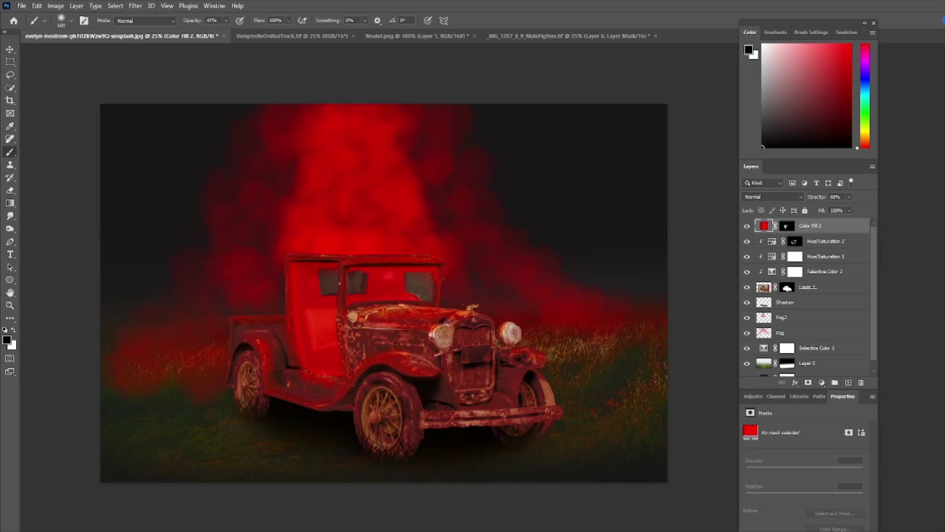
left_click_drag(944, 384, 338, 362)
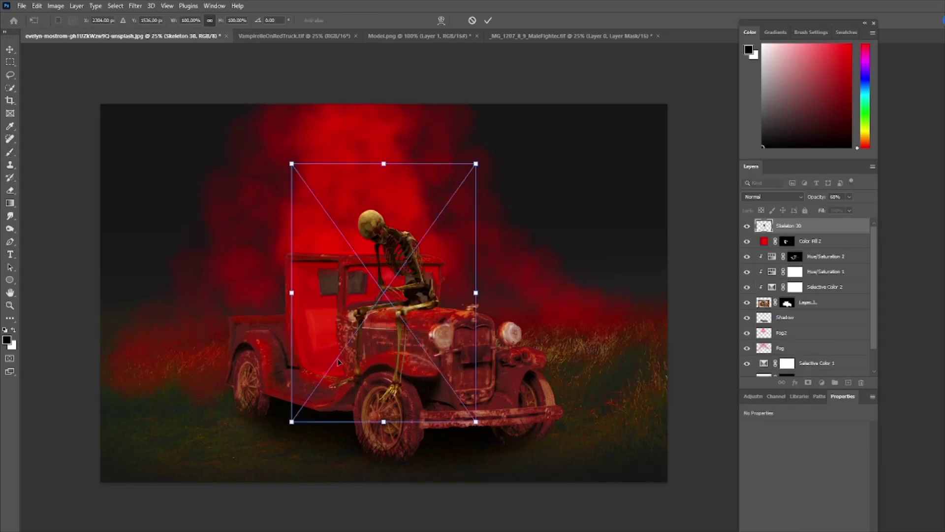
left_click_drag(476, 163, 413, 246)
left_click_drag(334, 290, 278, 294)
left_click_drag(360, 249, 354, 258)
mouse_move(326, 293)
left_mouse_down()
mouse_move(329, 276)
mouse_move(333, 287)
left_mouse_up()
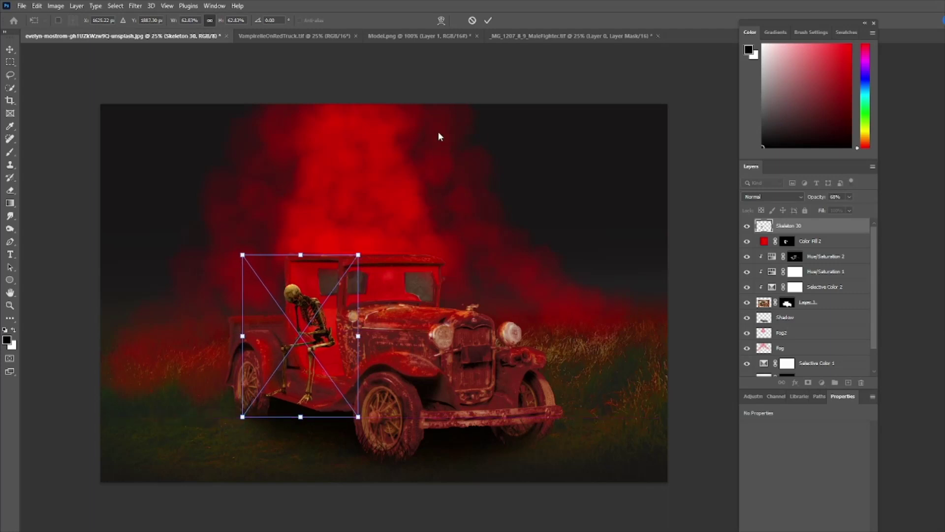
left_click(487, 21)
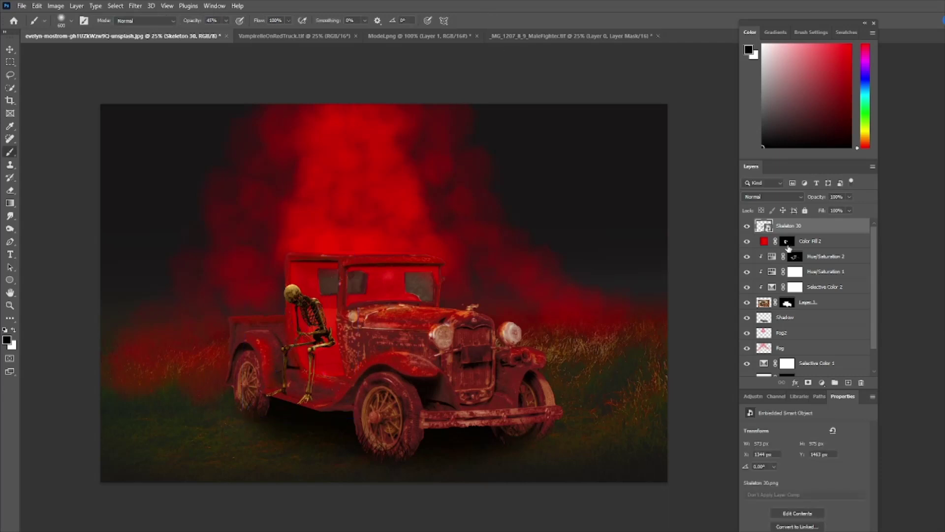
Step: Give the Skeleton 30 layer a red Linear Dodge (Add) inner shadow at a 91° angle with a size of 3 px
double_click(822, 226)
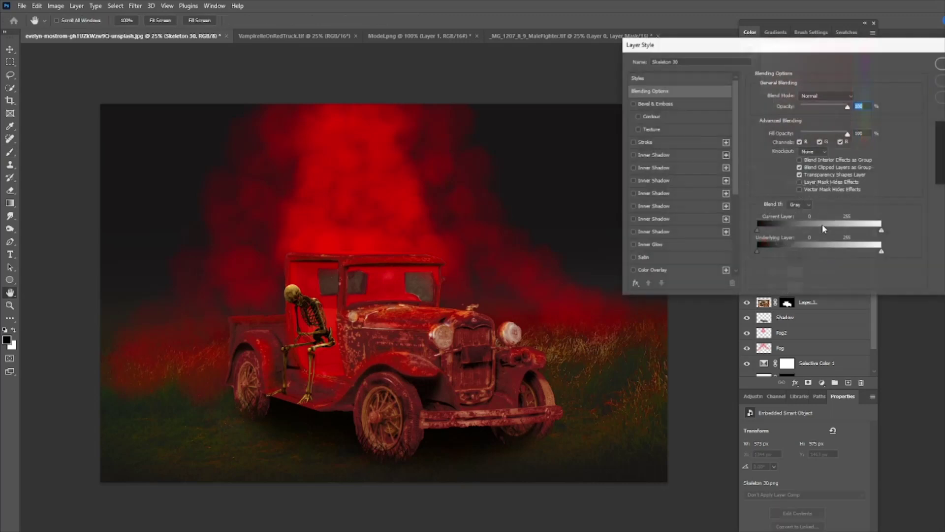
left_click(642, 155)
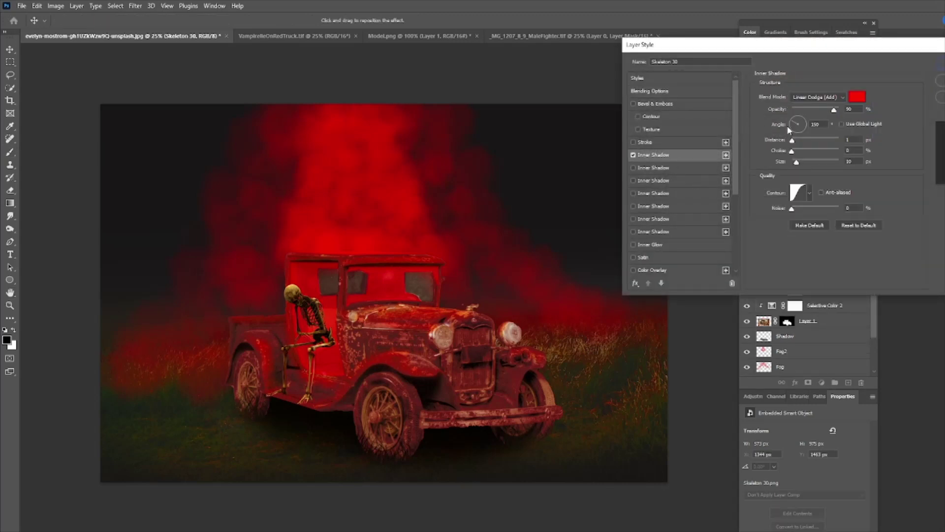
left_click_drag(796, 125, 800, 125)
left_click_drag(792, 140, 795, 145)
left_click_drag(797, 162, 794, 164)
key("Return")
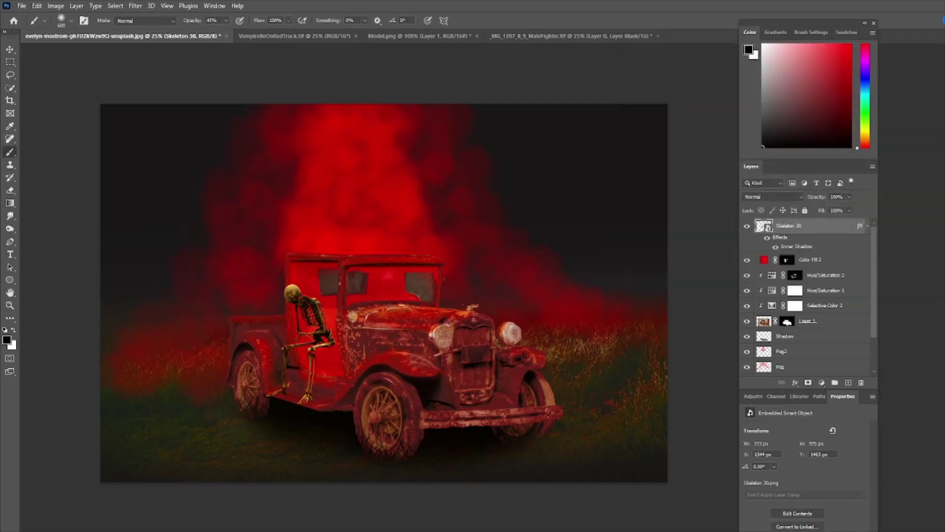
Step: Clip a Selective Color adjustment to Skeleton 30, lowering cyan, slightly lowering magenta and raising yellow in the Neutrals
left_click(753, 396)
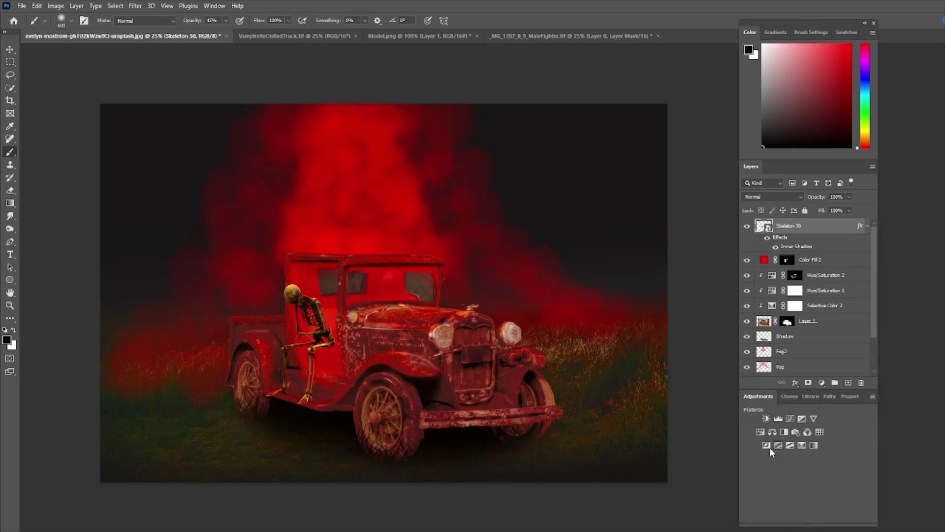
left_click(800, 445)
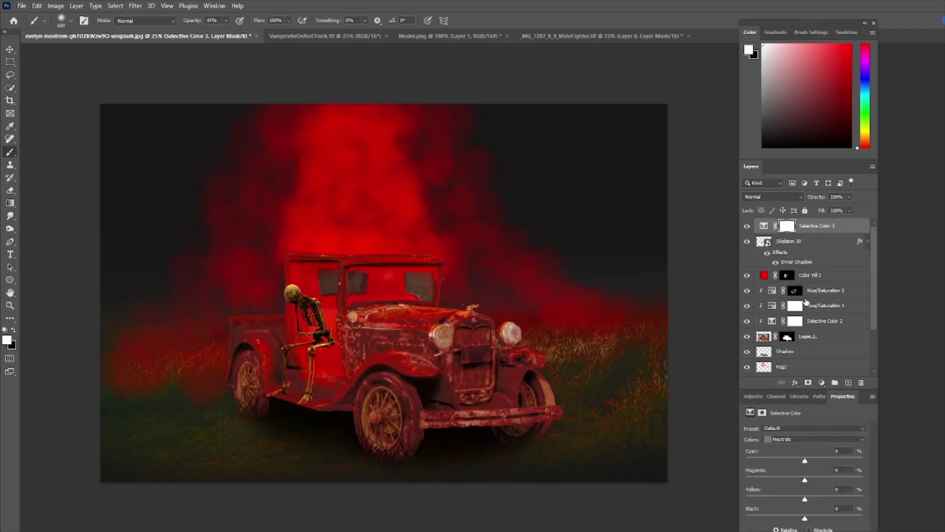
left_click(773, 232, "alt")
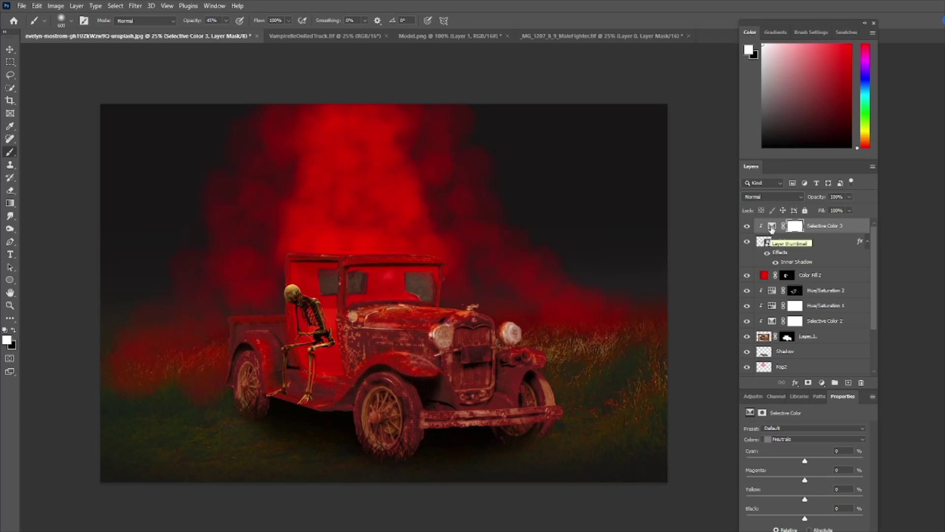
left_click(772, 228)
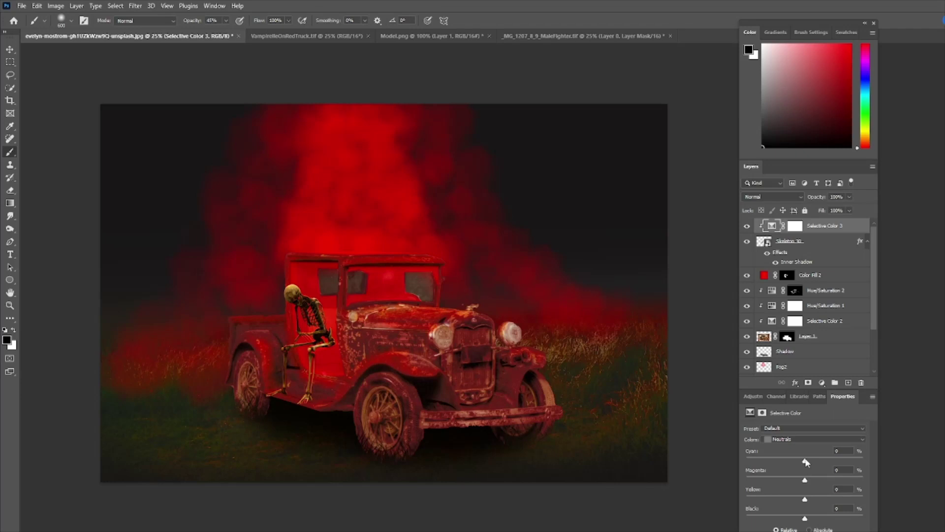
left_click_drag(805, 461, 791, 466)
left_click_drag(805, 484, 803, 483)
left_click_drag(805, 499, 822, 501)
Step: Place the skeleton1 image above Selective Color 3, scale it to about 74% and flip it horizontally
left_click_drag(944, 457, 373, 414)
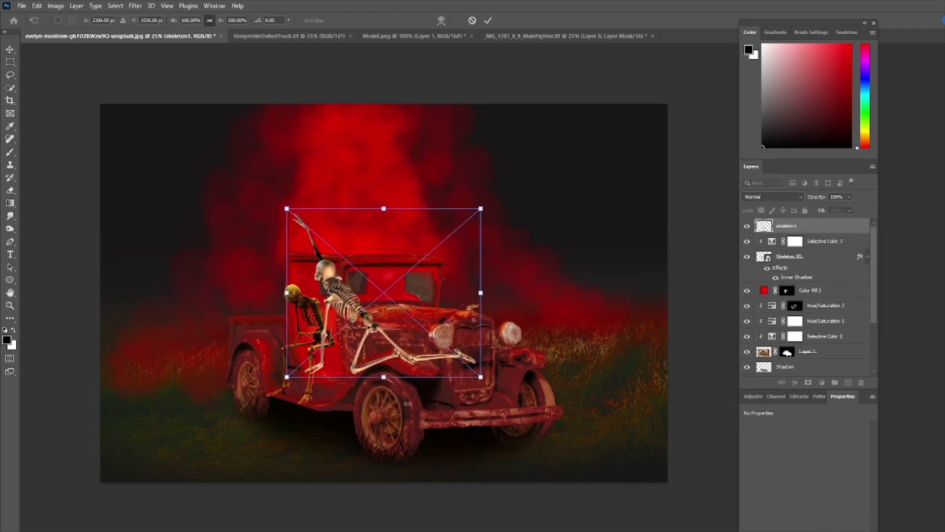
left_click_drag(481, 207, 430, 253)
left_click(487, 20)
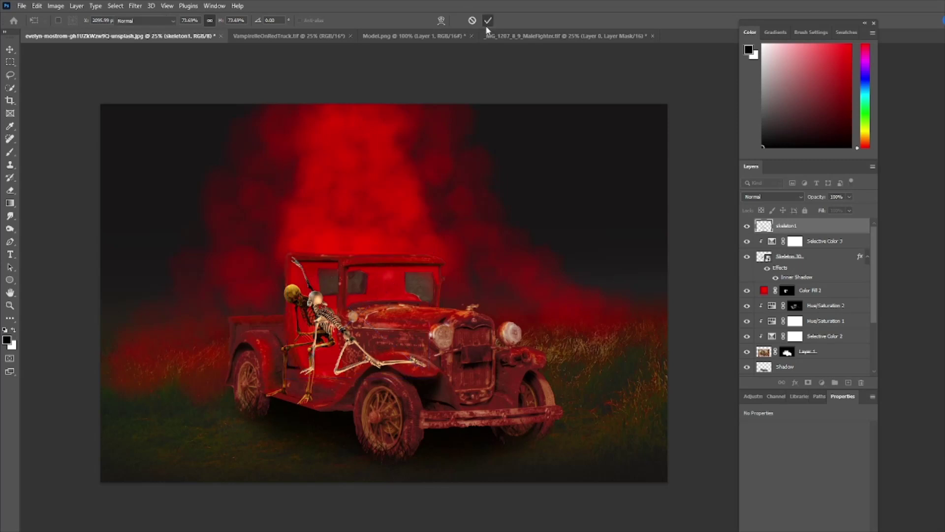
left_click(36, 6)
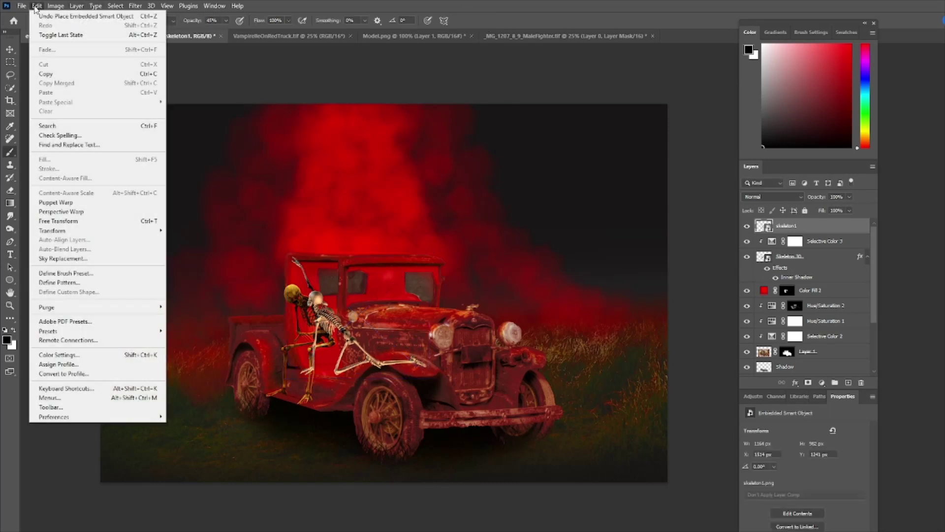
mouse_move(75, 231)
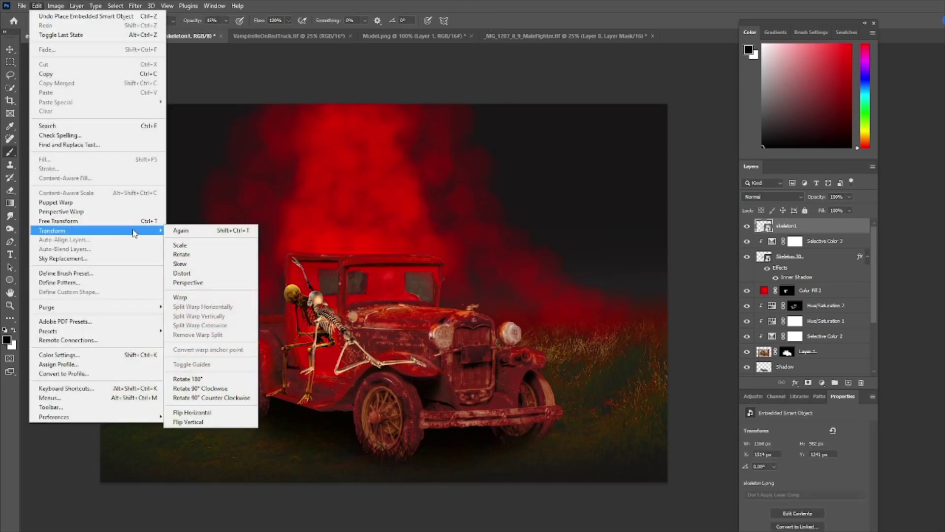
left_click(212, 413)
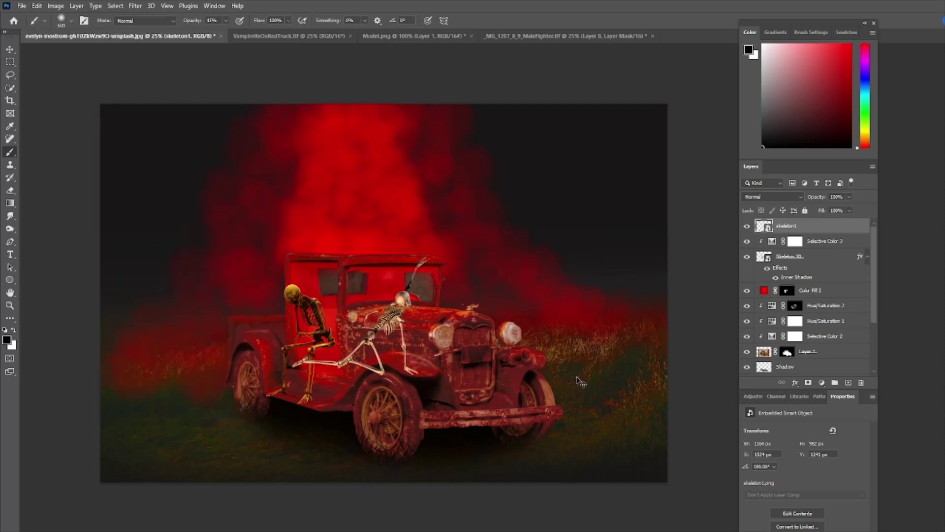
Step: Enlarge skeleton1 to 1264 × 1065 px and move it onto the ground beside the truck's near front wheel
key("ctrl+t")
left_click_drag(392, 346, 336, 427)
mouse_move(373, 330)
left_mouse_down()
mouse_move(379, 315)
mouse_move(356, 353)
mouse_move(377, 330)
left_mouse_up()
left_click(487, 21)
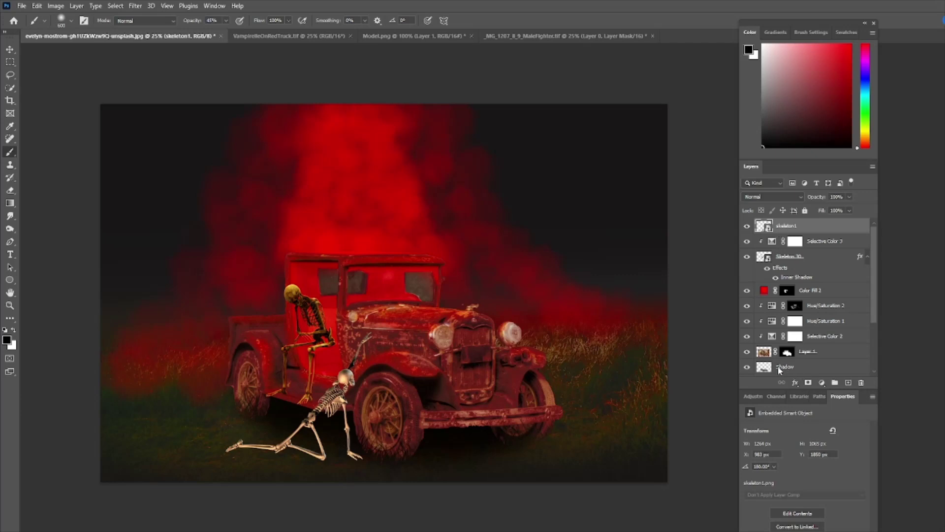
Step: Clip a Selective Color adjustment to skeleton1 with Neutrals at cyan -80, magenta +22, yellow +9 and black +42
left_click(760, 397)
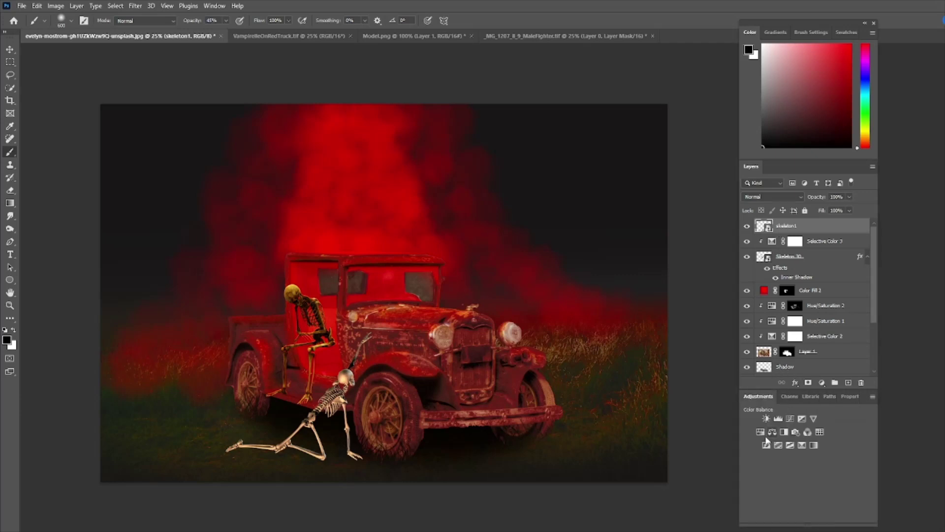
left_click(799, 445)
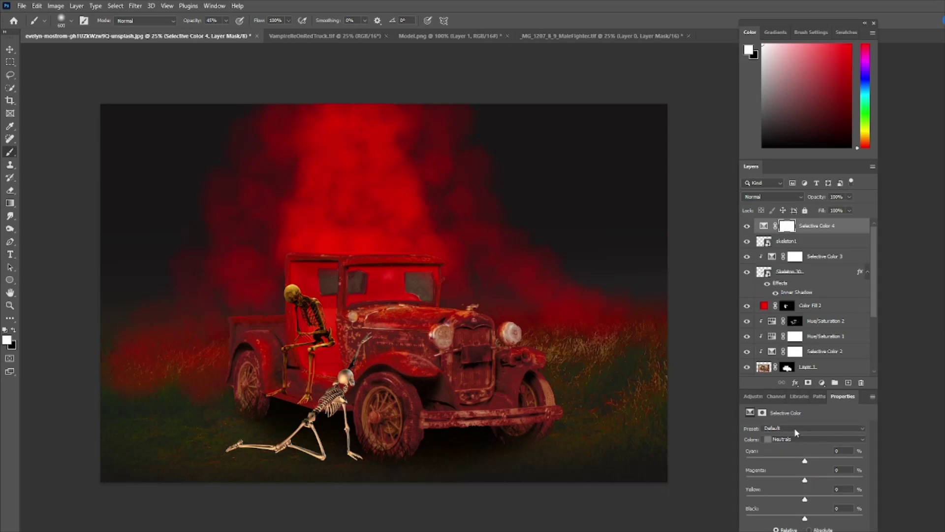
left_click(771, 231, "alt")
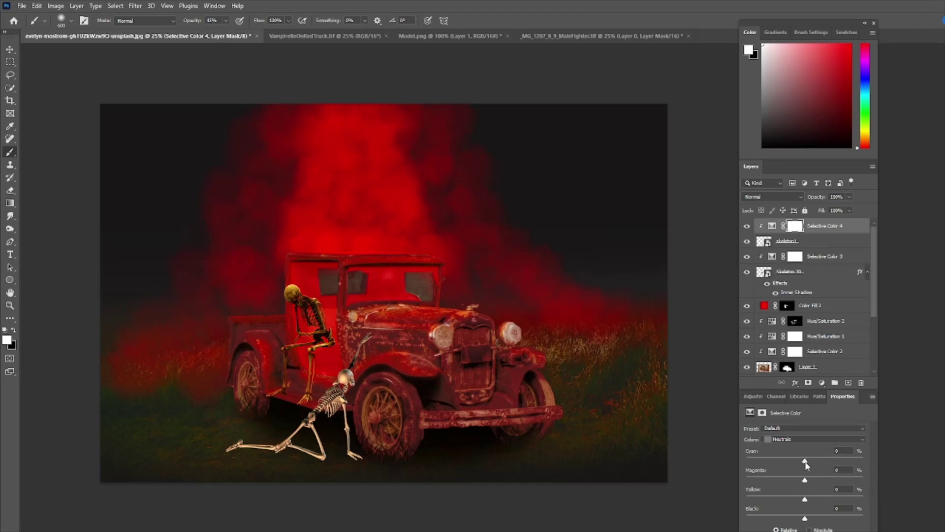
left_click_drag(806, 465, 759, 459)
left_click_drag(805, 480, 810, 498)
left_click_drag(805, 518, 830, 522)
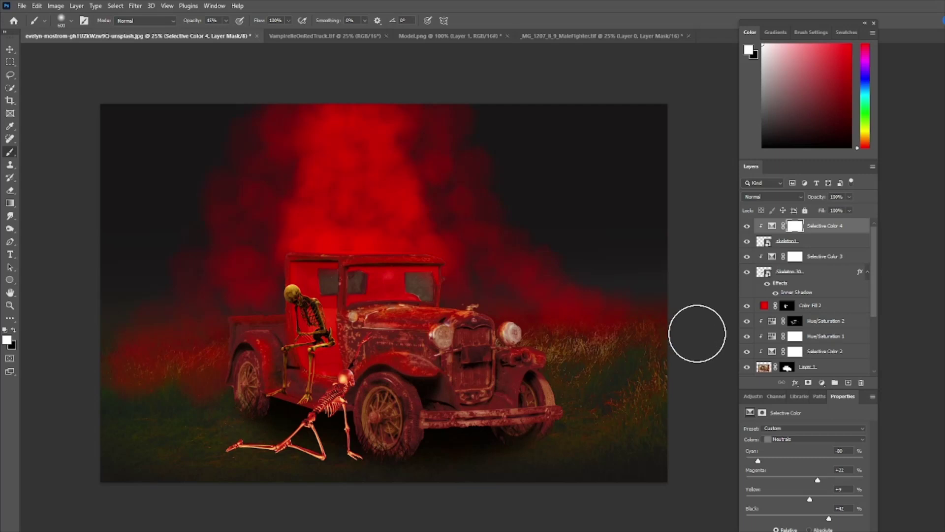
Step: Add a red Linear Dodge (Add) inner shadow to the skeleton1 layer and adjust its lighting angle
left_click(836, 241)
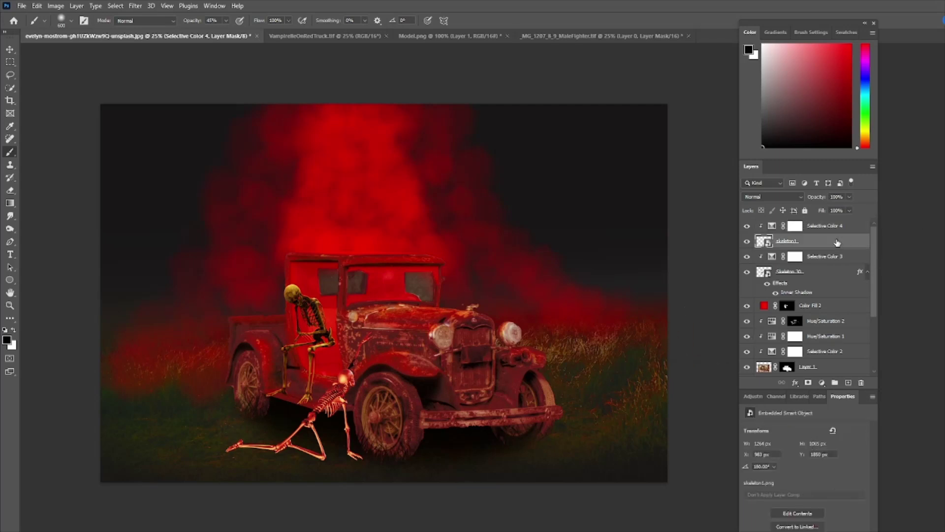
double_click(837, 241)
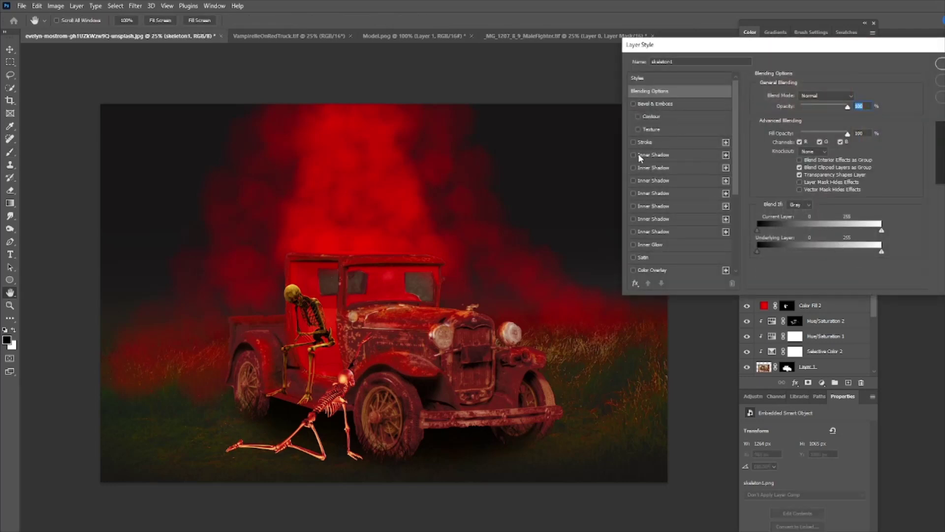
left_click(633, 155)
left_click(657, 155)
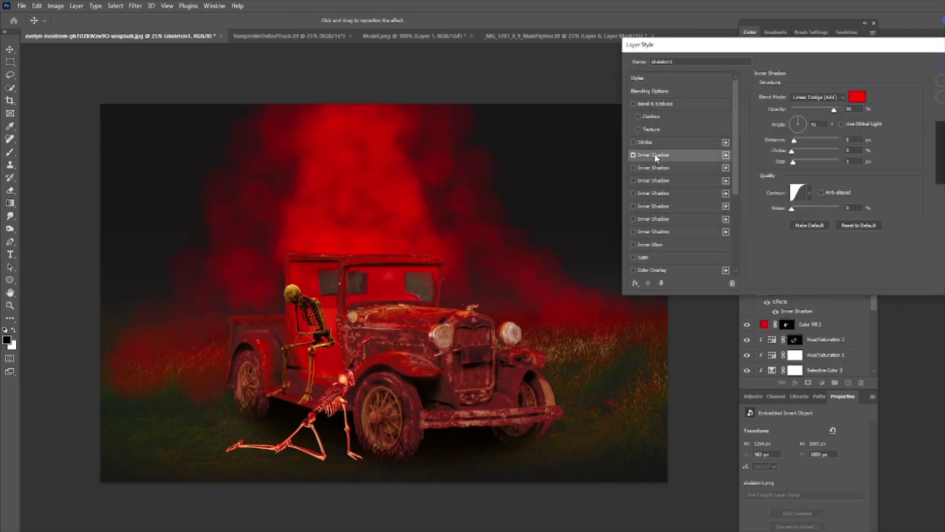
left_click_drag(797, 123, 795, 124)
left_click(796, 124)
left_click(936, 64)
key("b")
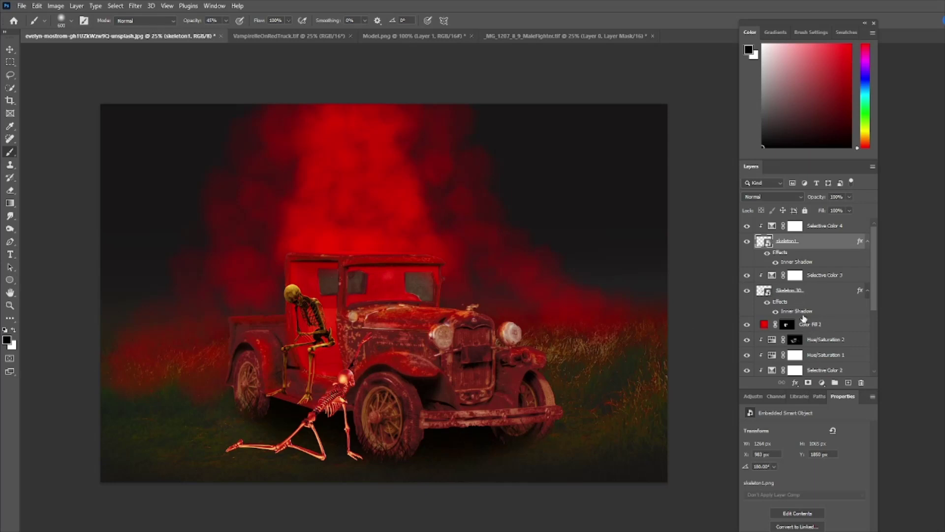
Step: Convert the Skeleton 30 layer's inner shadow effect into its own separate layer
left_click(798, 313)
right_click(798, 314)
left_click(791, 314)
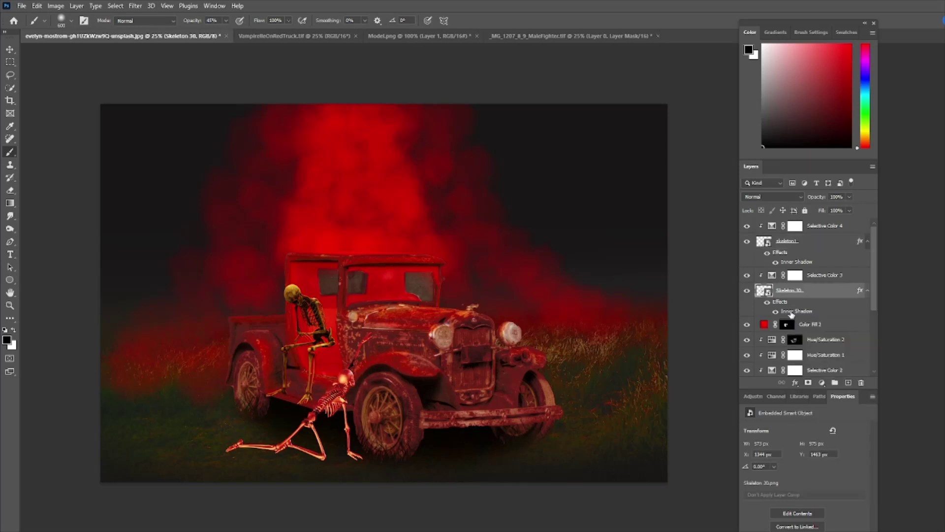
right_click(791, 314)
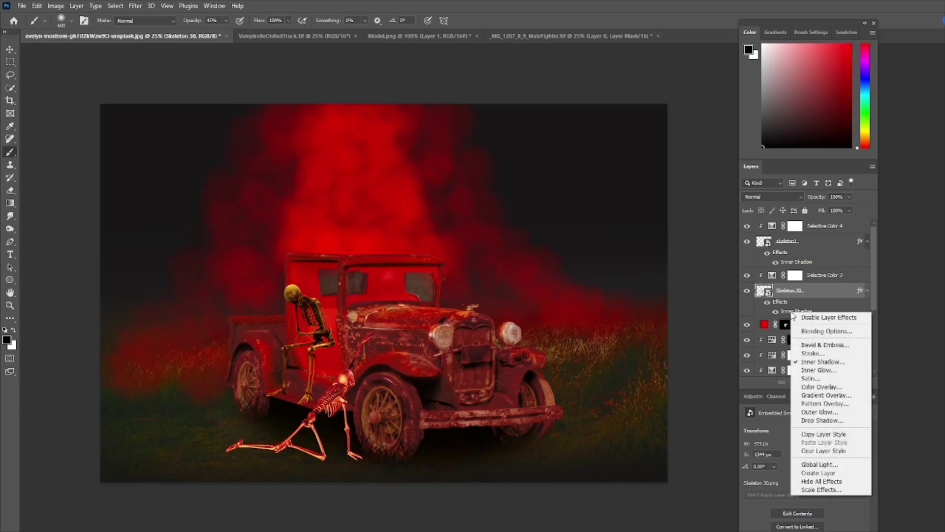
left_click(819, 472)
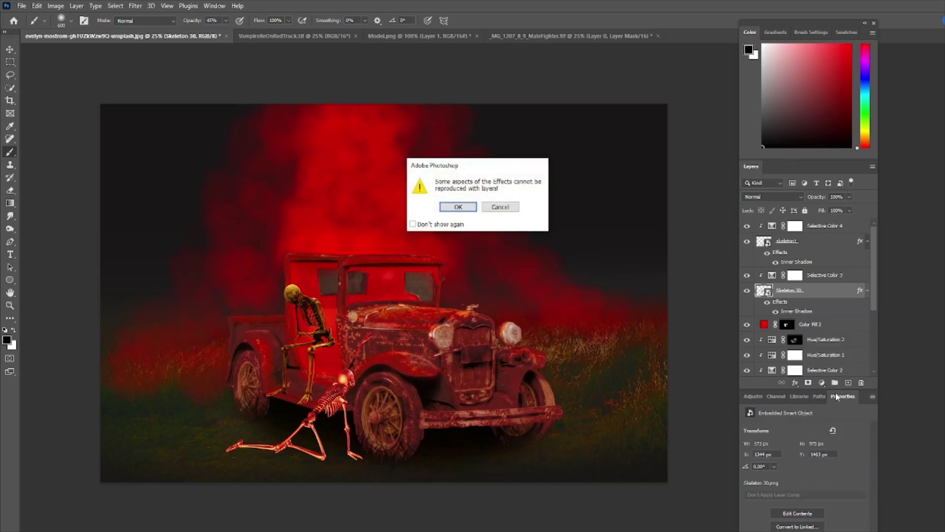
left_click(461, 207)
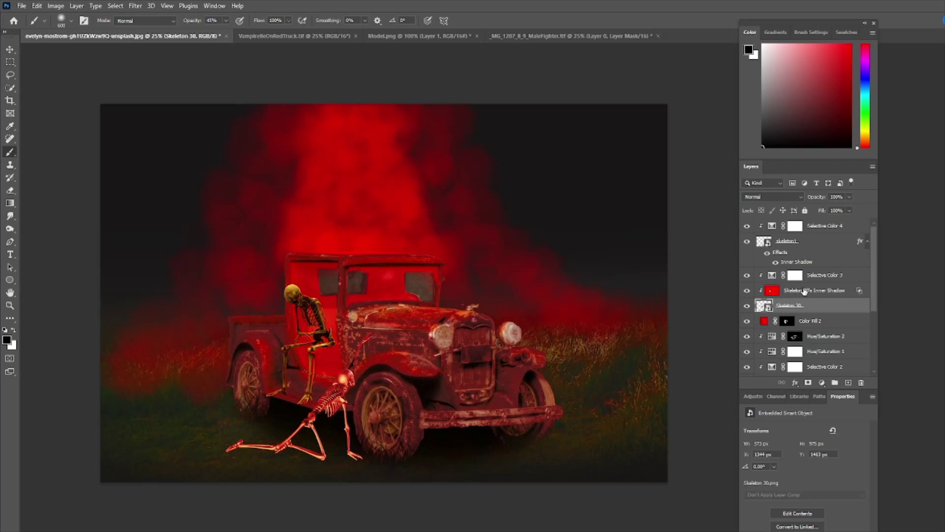
Step: Add a layer mask to Skeleton 30 and paint black on it to fade the skeleton's feet
left_click(811, 384)
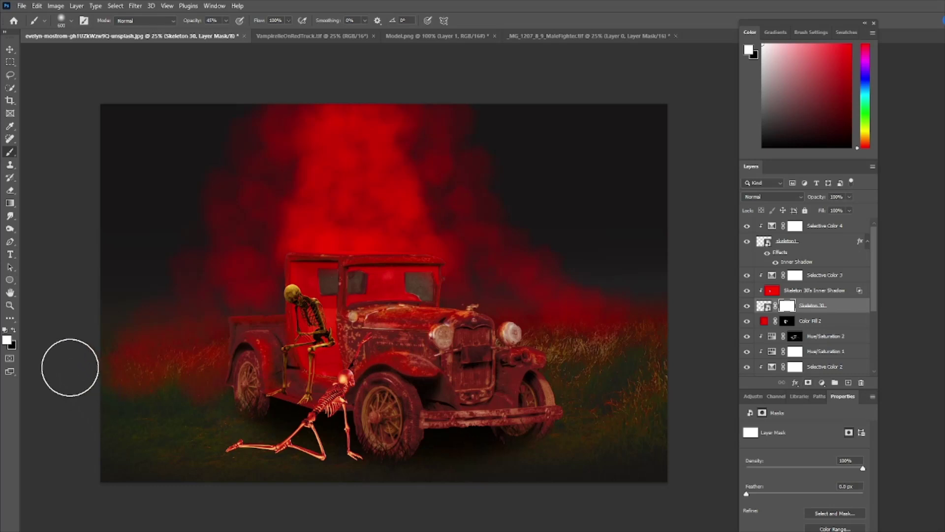
key("x")
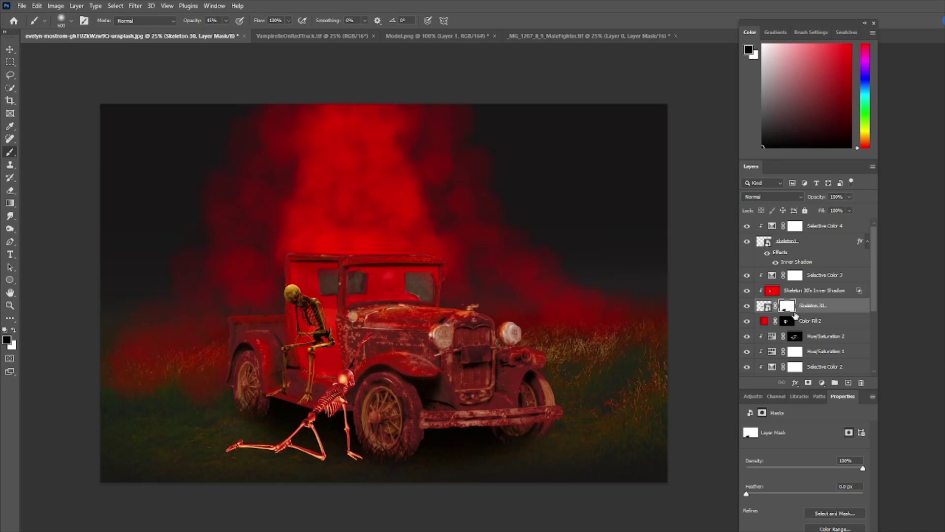
left_click(849, 306, "ctrl")
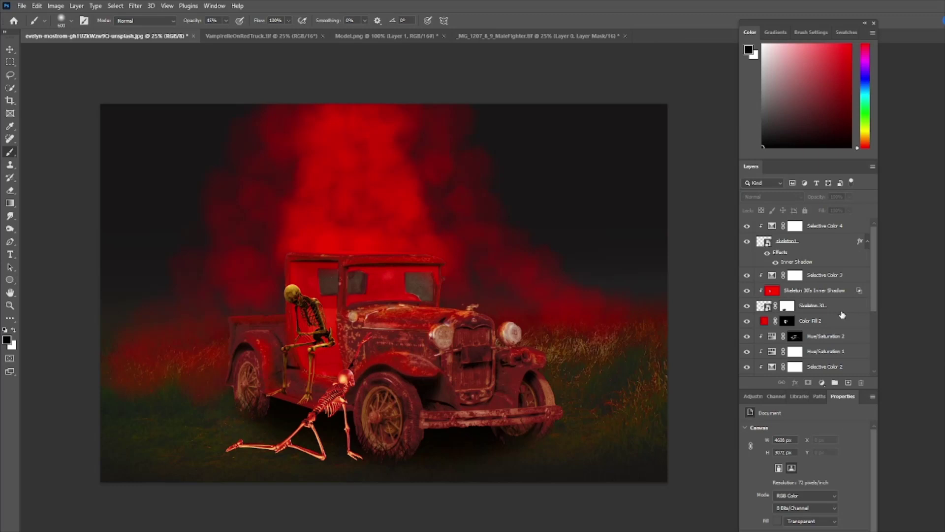
Step: Add a layer mask to Skeleton 30's inner shadow layer and paint black on it around the skeleton's lower legs
left_click(799, 294)
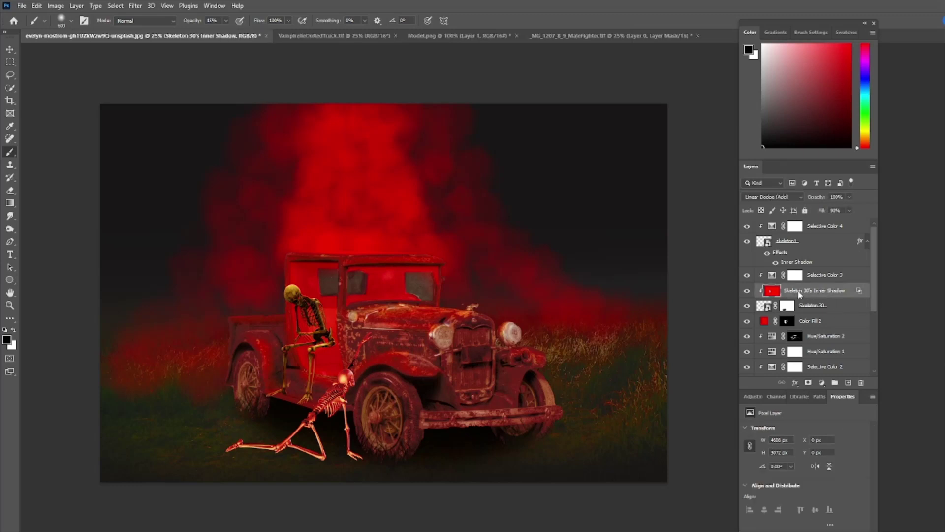
left_click(807, 382)
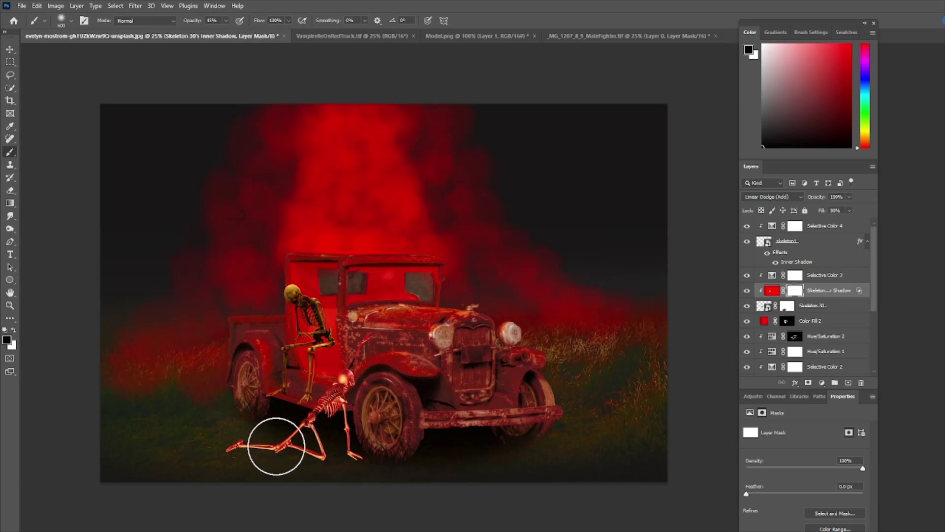
mouse_move(276, 446)
left_mouse_down()
mouse_move(242, 450)
mouse_move(311, 445)
mouse_move(274, 458)
mouse_move(243, 454)
mouse_move(295, 460)
mouse_move(289, 449)
mouse_move(241, 455)
left_mouse_up()
Step: Undo the separation of Skeleton 30's inner shadow into its own layer and the masks added to both layers
left_click(797, 264)
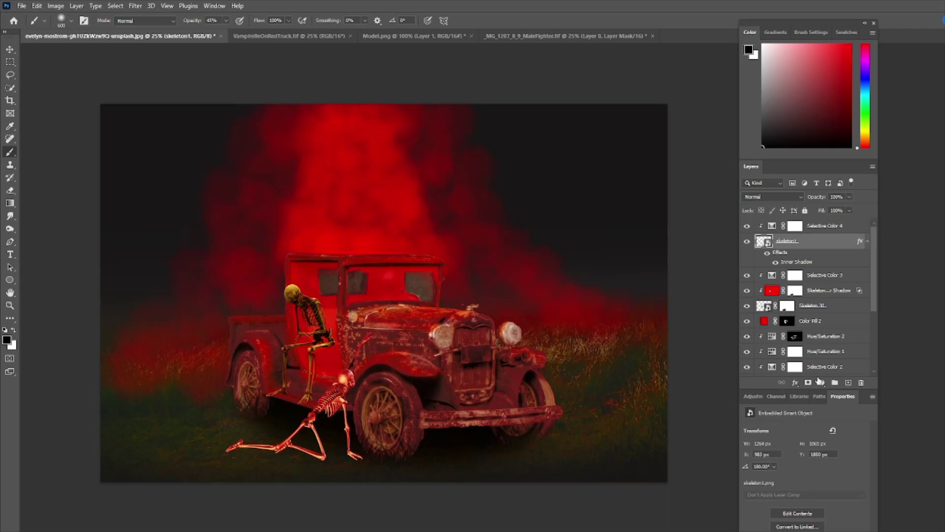
left_click(701, 339)
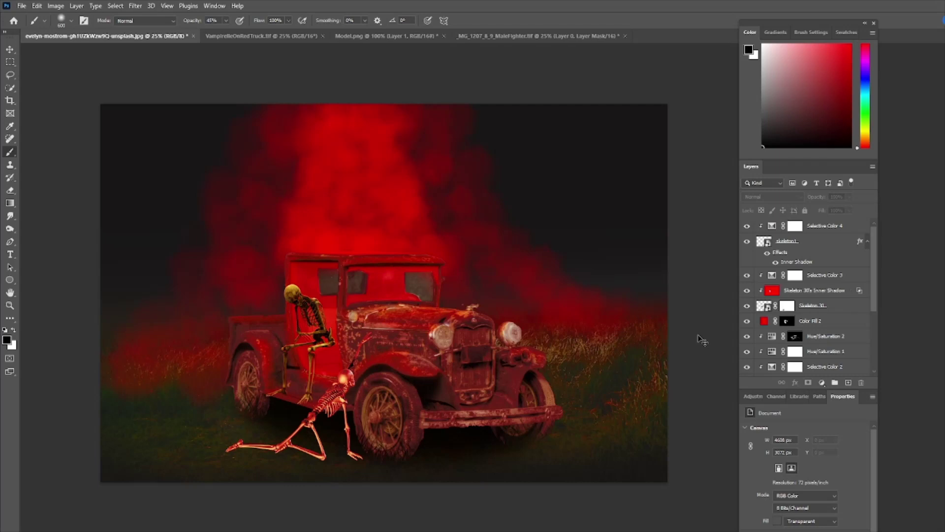
key("ctrl+z")
key("ctrl+z")
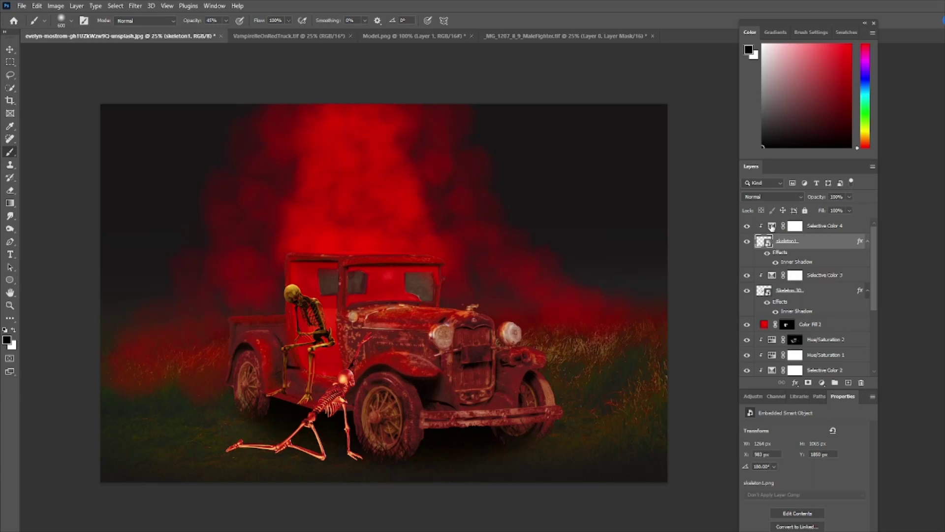
Step: Add a Curves adjustment clipped to the skeleton1 layer and pull its white point down to darken the skeleton
left_click(772, 227)
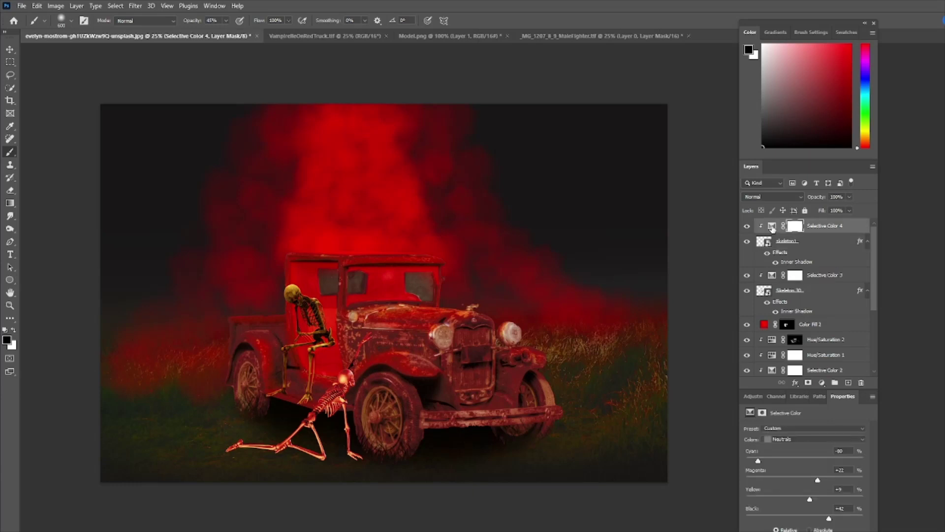
left_click(753, 397)
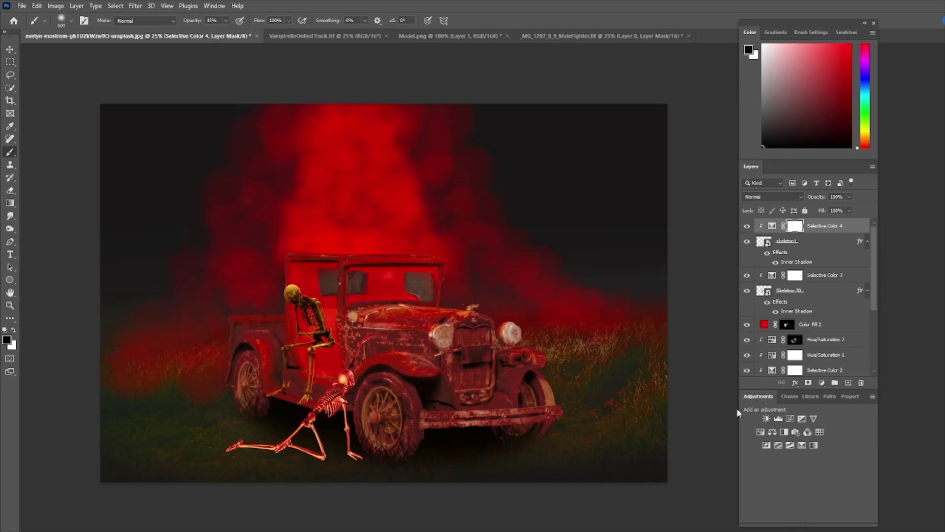
left_click(787, 418)
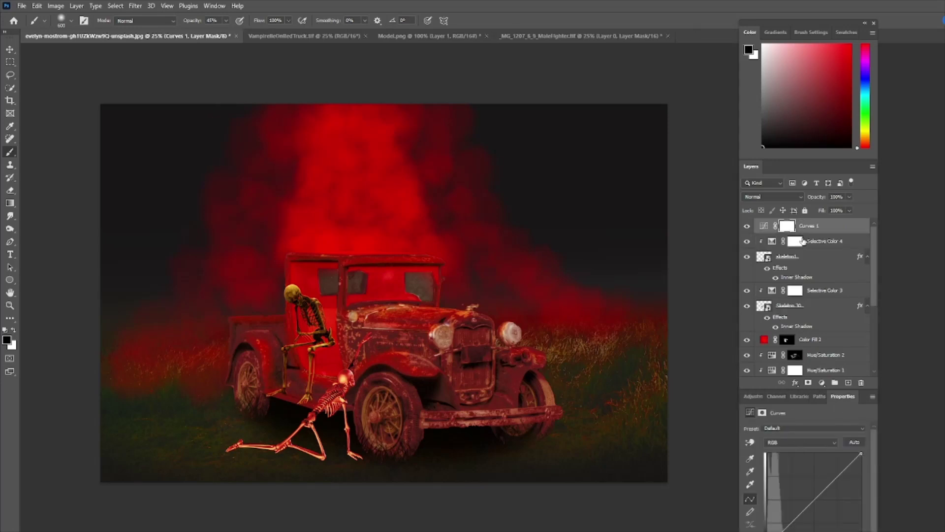
left_click(774, 230, "alt")
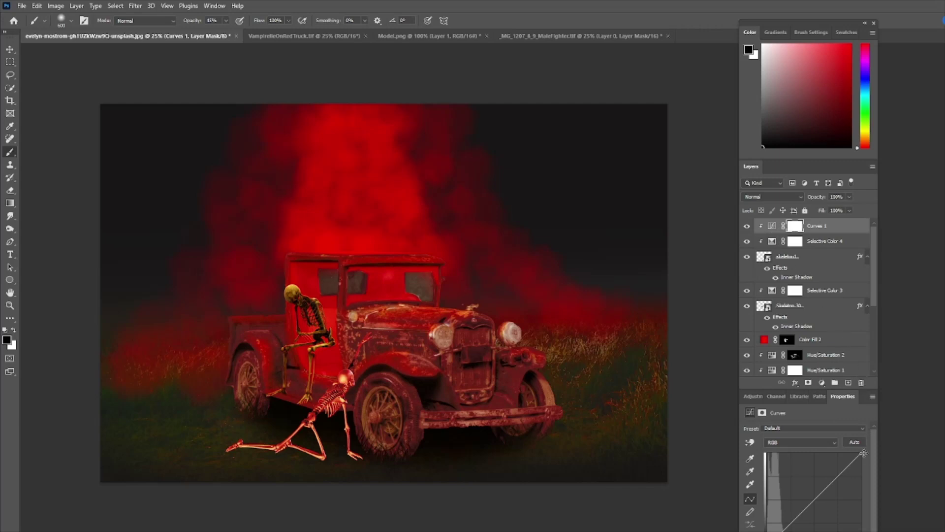
left_click_drag(861, 453, 891, 481)
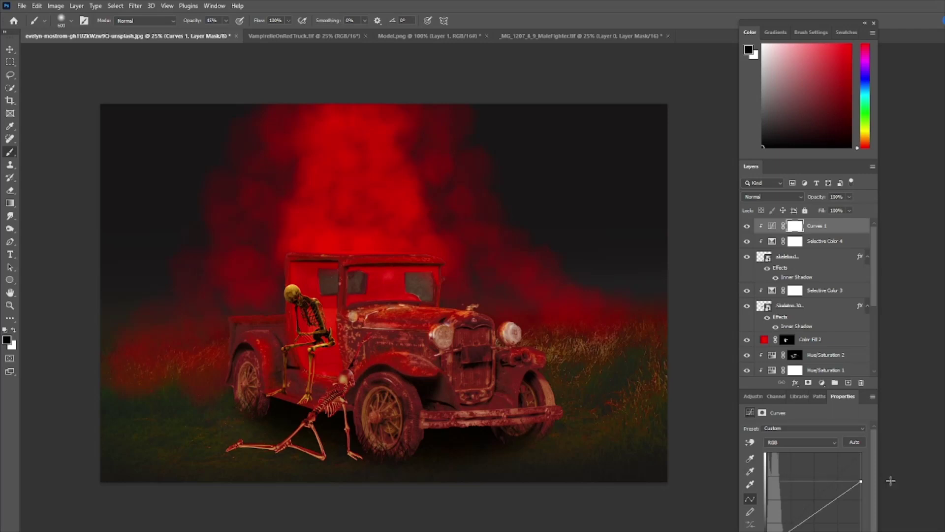
Step: Convert skeleton1's inner shadow into its own layer, and fade the skeleton's feet with black paint on a new skeleton1 layer mask
left_click(795, 278)
right_click(795, 278)
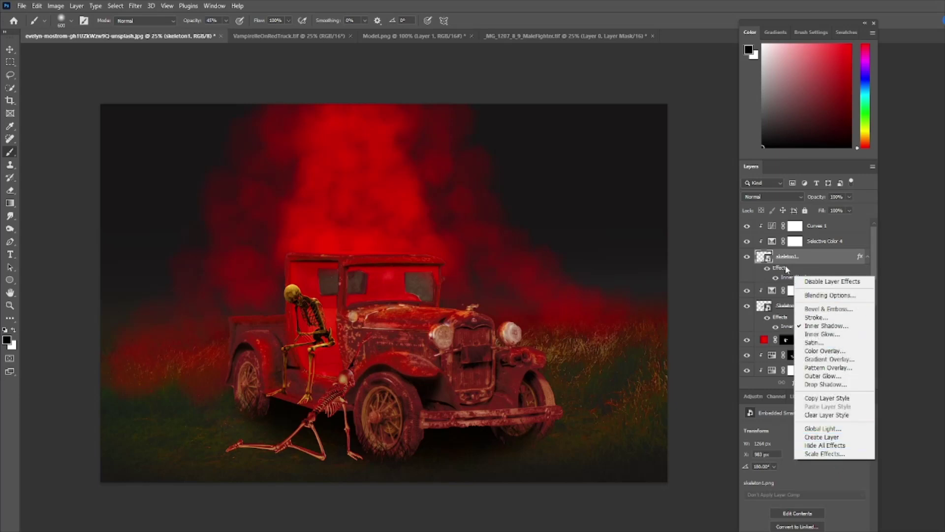
left_click(826, 436)
left_click(458, 207)
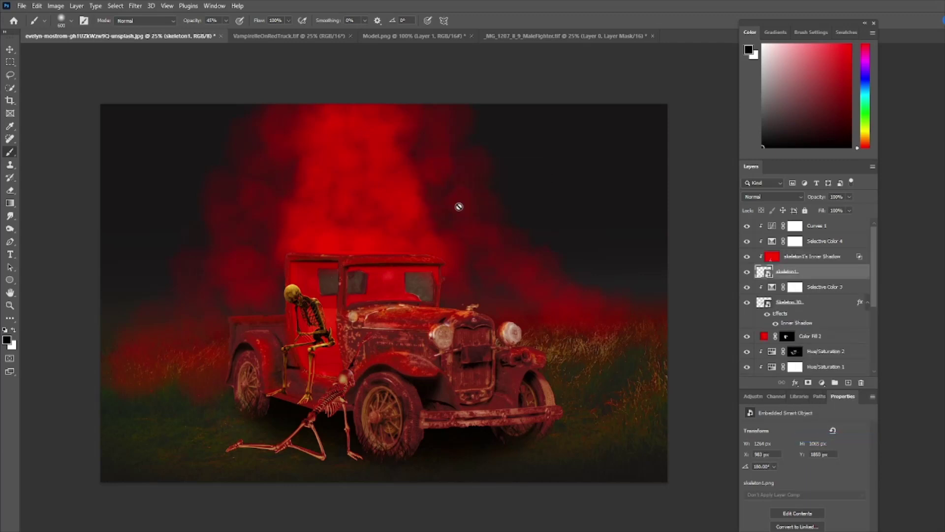
left_click(807, 383)
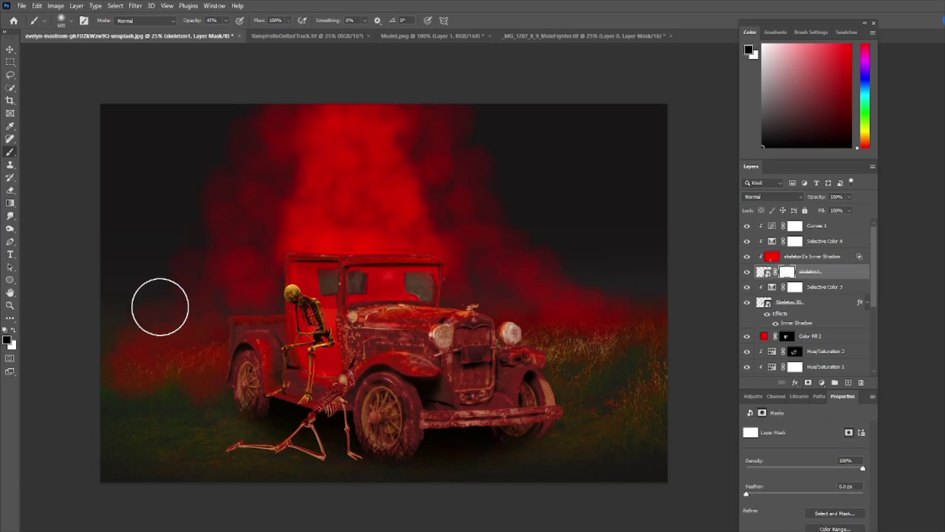
mouse_move(217, 469)
left_mouse_down()
mouse_move(278, 463)
mouse_move(271, 452)
mouse_move(223, 462)
mouse_move(302, 461)
mouse_move(260, 481)
mouse_move(253, 466)
mouse_move(228, 475)
left_mouse_up()
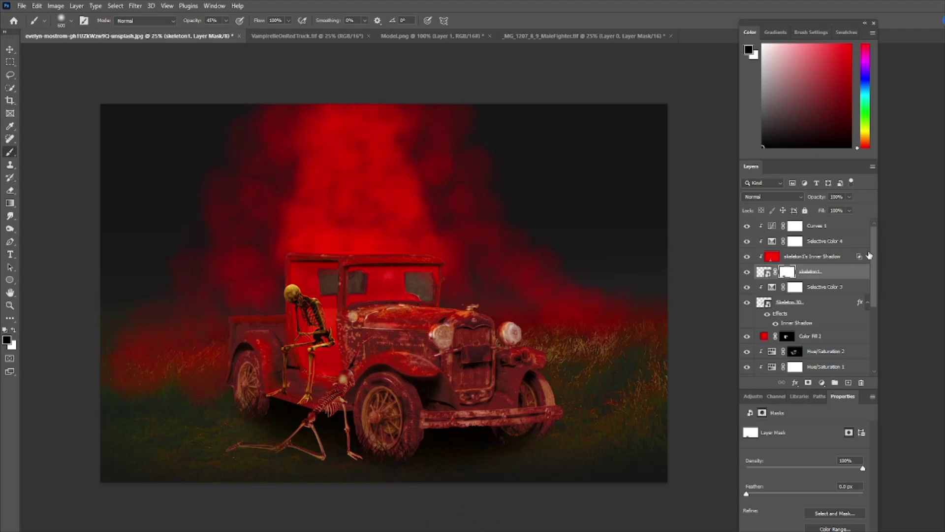
Step: Bring the seated woman from Model.png into the truck composite as a new layer above Curves 1
left_click(841, 226)
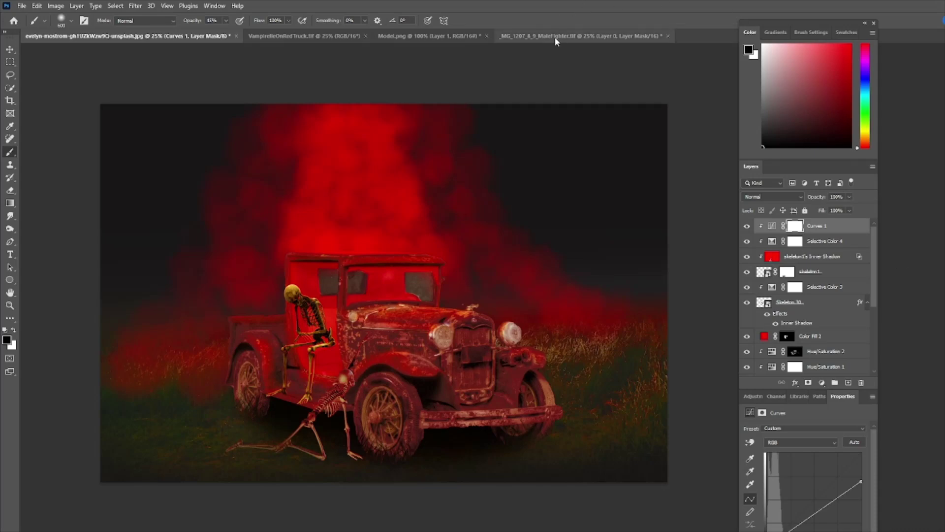
left_click(435, 36)
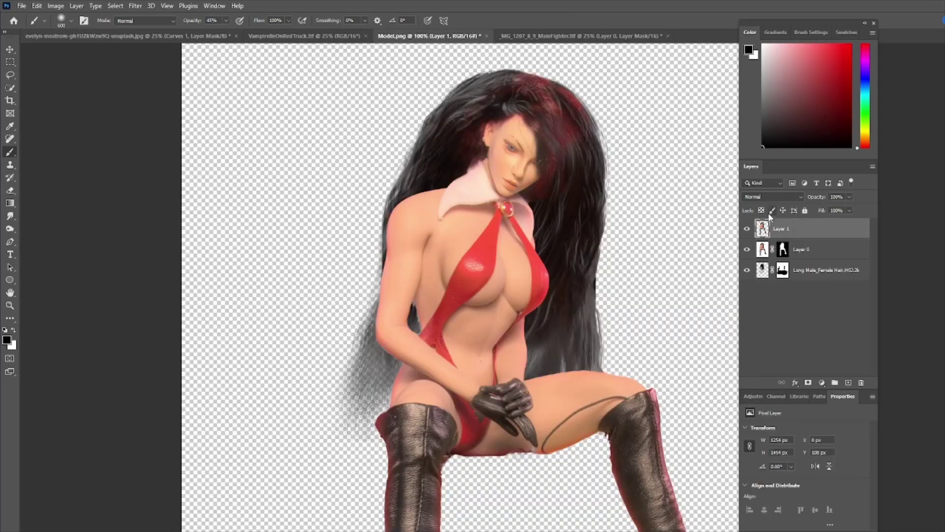
left_click_drag(762, 229, 380, 232)
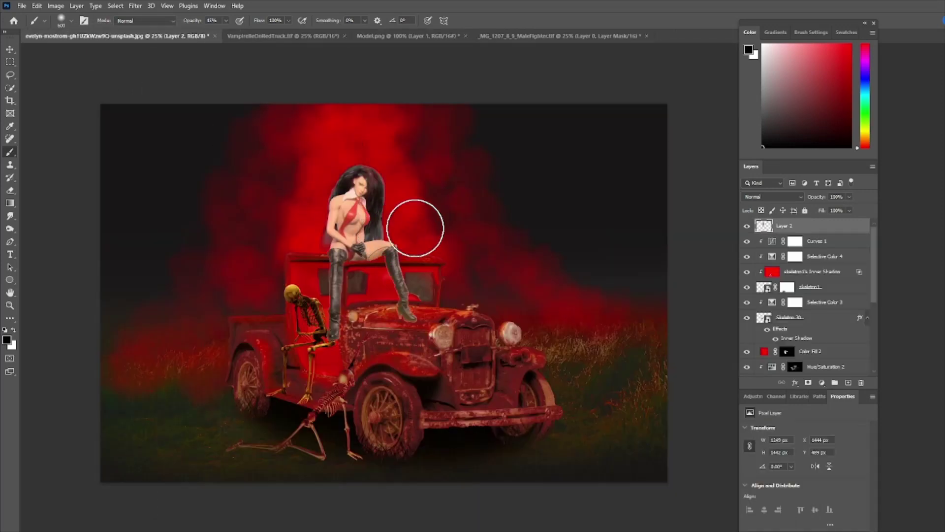
Step: Scale the woman to 83.25%, rotate her 1.45° and move her over the truck's cab and hood
key("ctrl+t")
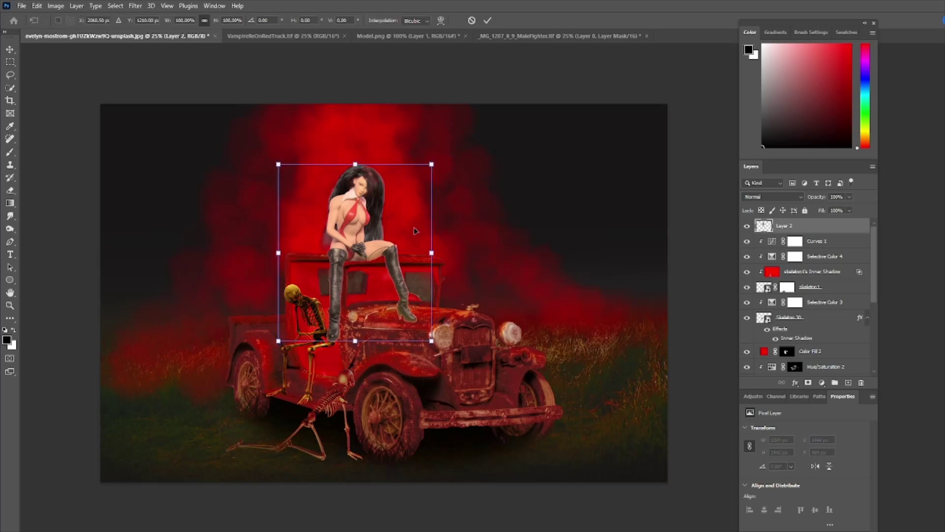
left_click_drag(412, 228, 459, 222)
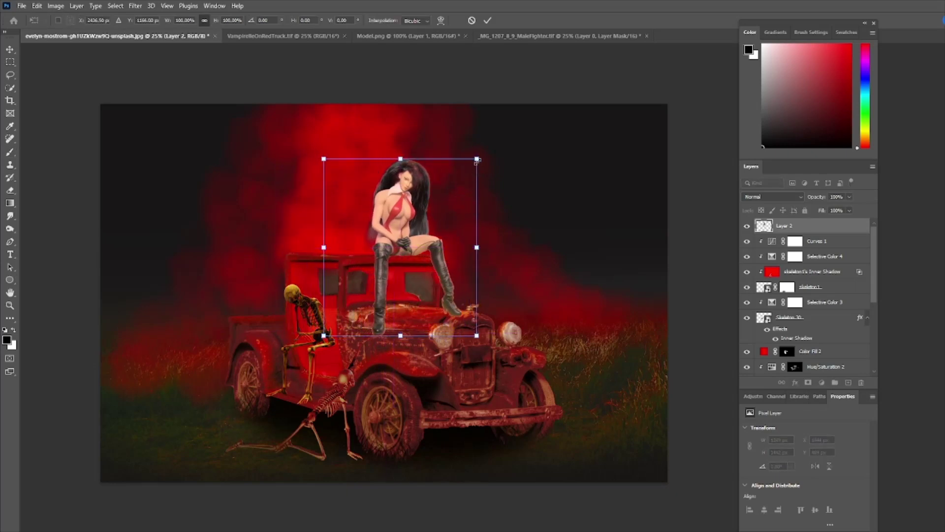
left_click_drag(477, 161, 464, 173)
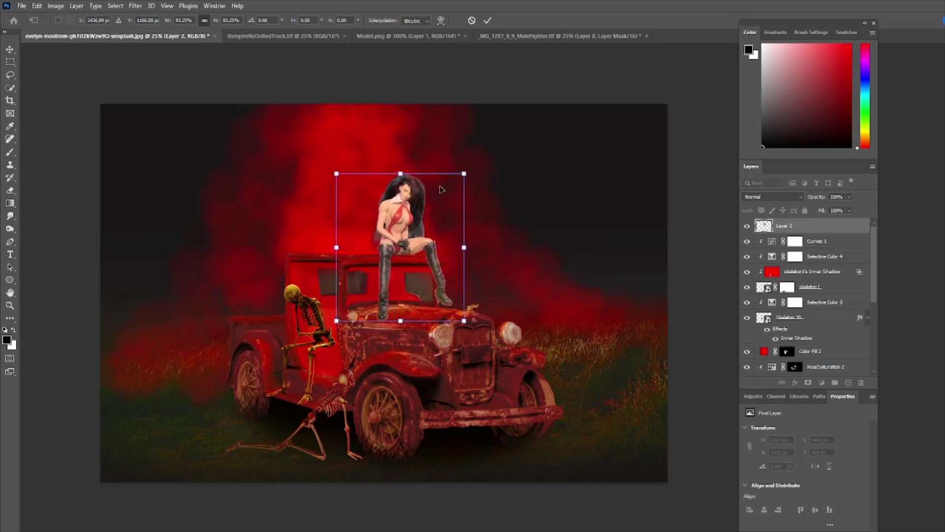
left_click_drag(487, 158, 489, 162)
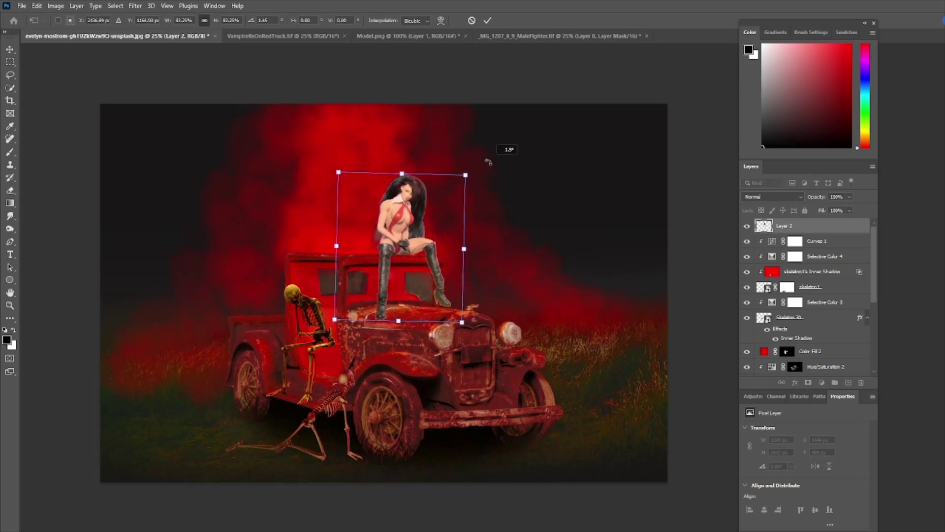
Step: Nudge the woman right and down until she sits on the cab roof with her boots on the hood, and commit the transform
key("Down")
key("Down")
key("Down")
key("Down")
key("Down")
key("Down")
key("Down")
key("Down")
key("Down")
key("Down")
key("Down")
key("Down")
key("Down")
key("Down")
key("Down")
key("Down")
key("Down")
key("Down")
key("Down")
key("Down")
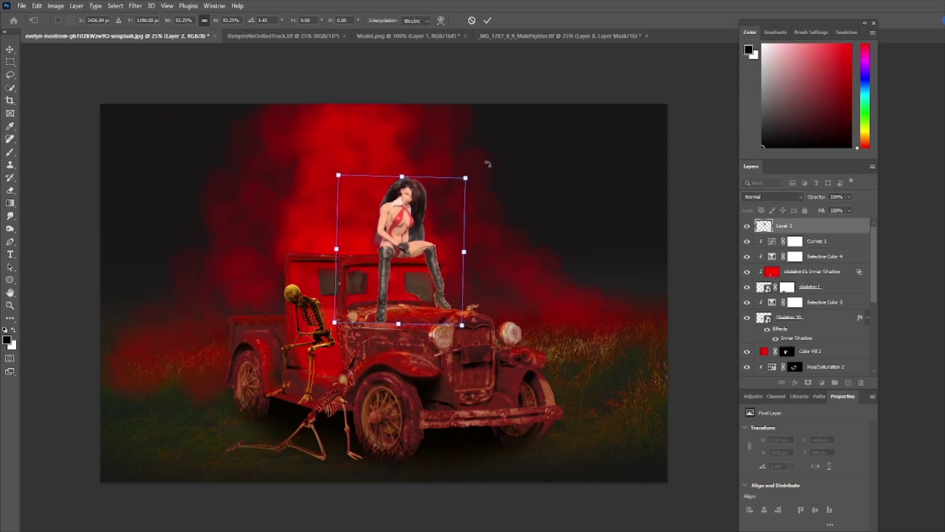
key("Down")
key("Down")
key("Down")
key("Down")
key("Down")
key("Down")
key("Down")
key("Down")
key("Right")
key("Right")
key("Right")
key("Right")
key("Right")
key("Right")
key("Right")
key("Right")
key("Right")
key("Right")
key("Right")
key("Right")
key("Right")
key("Right")
key("Right")
key("Right")
key("Right")
key("Right")
key("Right")
key("Right")
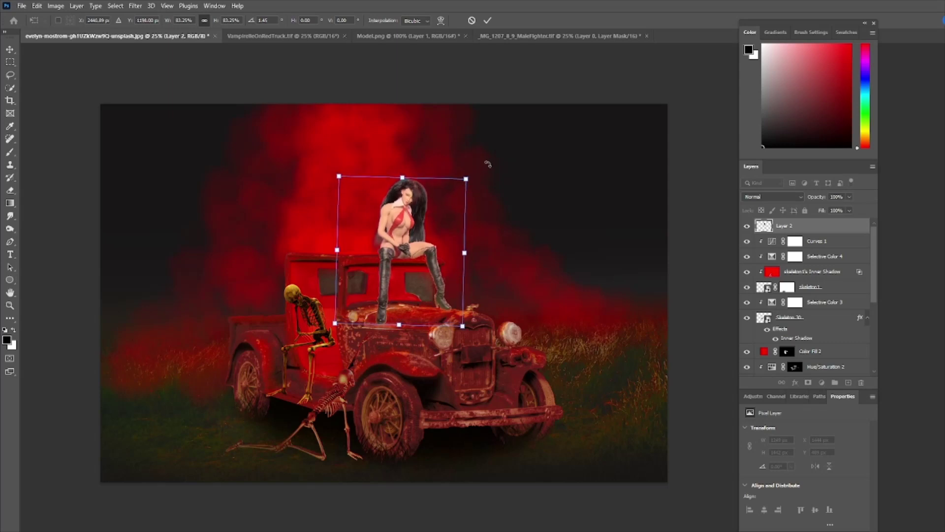
key("Right")
key("Right")
key("Right")
key("Right")
key("Right")
key("Right")
key("Right")
key("Right")
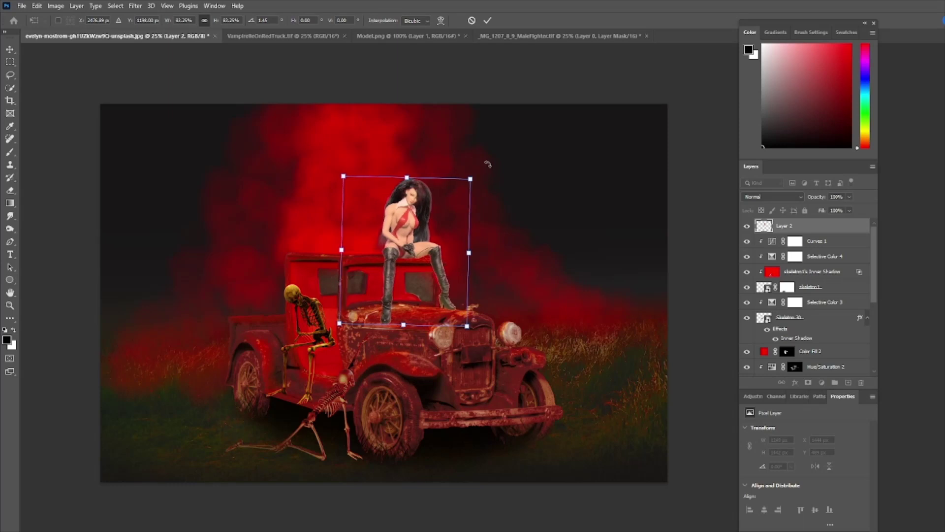
key("Right")
key("Right")
key("Right")
key("Right")
key("Right")
key("Right")
key("Right")
key("Right")
key("Right")
key("Right")
key("Right")
key("Right")
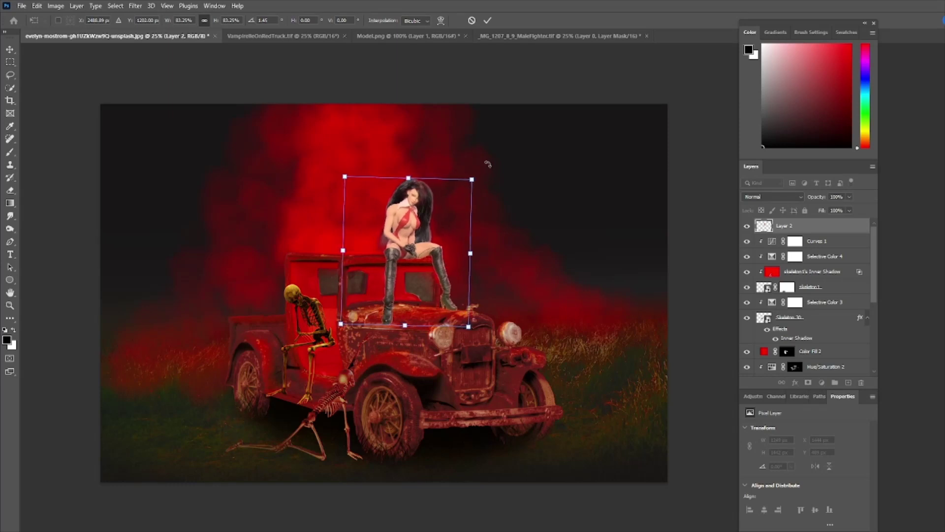
key("Up")
key("Up")
key("Up")
key("Up")
key("Left")
key("Left")
key("Left")
key("Left")
key("Left")
key("Left")
key("Left")
key("Left")
key("Left")
key("Left")
key("Left")
key("Left")
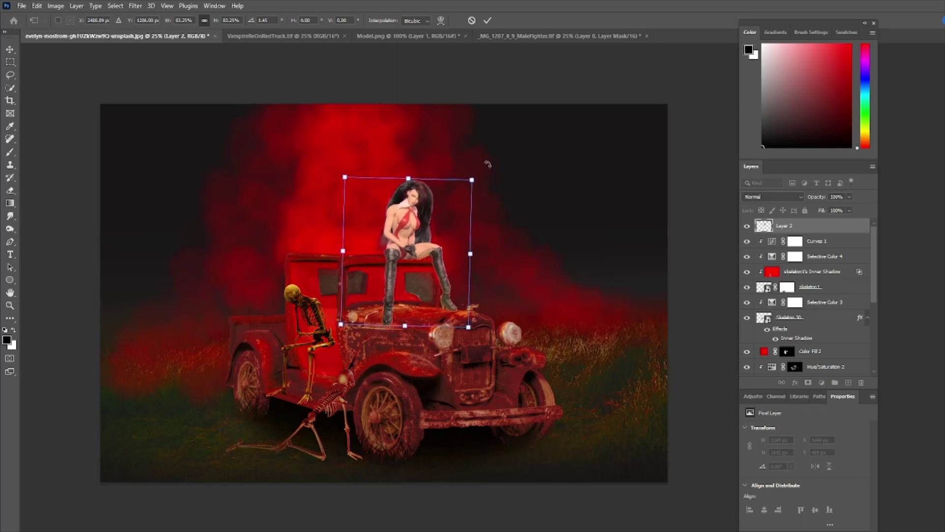
key("Down")
key("Down")
key("Down")
key("Down")
key("Up")
key("Up")
key("Up")
key("Up")
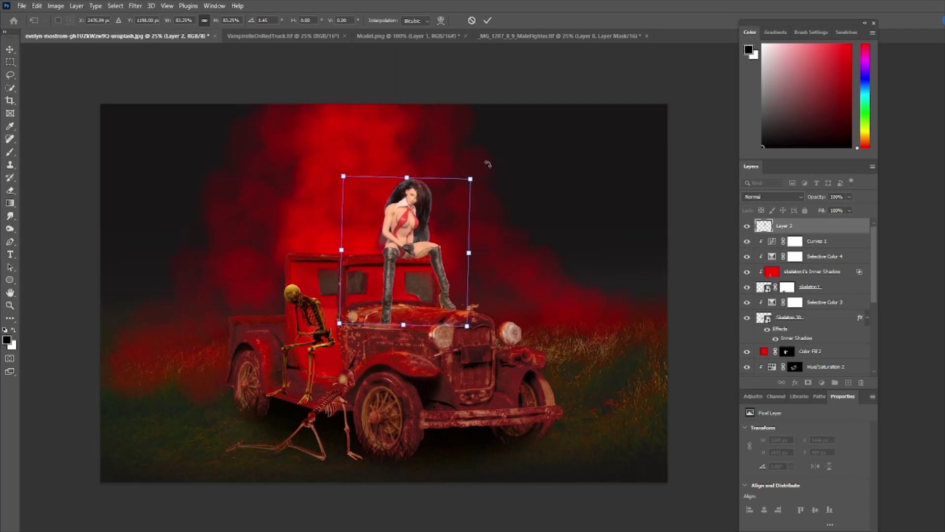
key("Down")
key("Down")
key("Down")
key("Down")
key("Down")
key("Down")
key("Down")
key("Down")
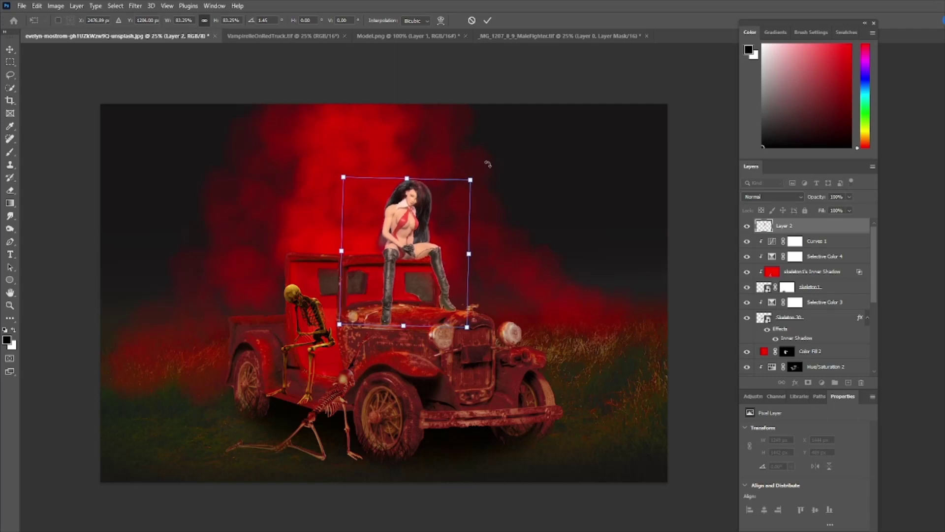
key("Left")
key("Left")
key("Left")
key("Left")
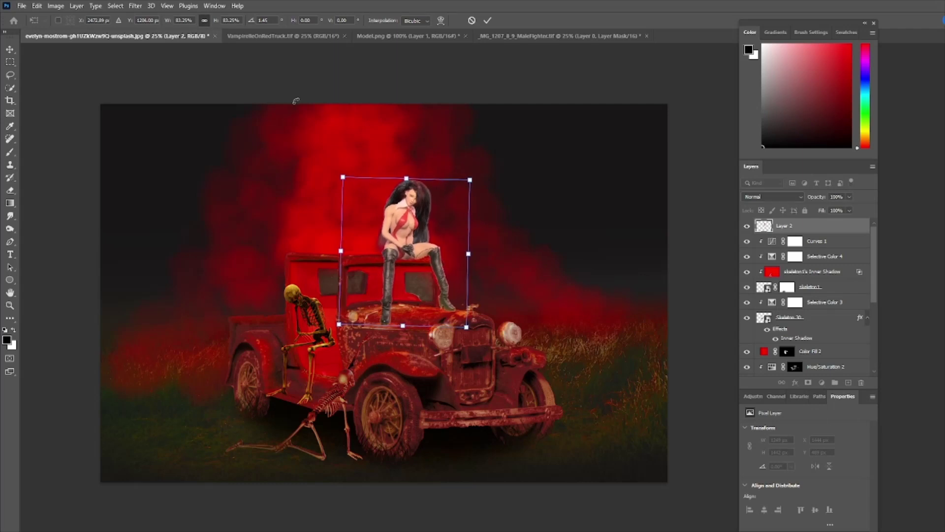
key("shift+Right")
key("shift+Right")
key("shift+Right")
key("shift+Right")
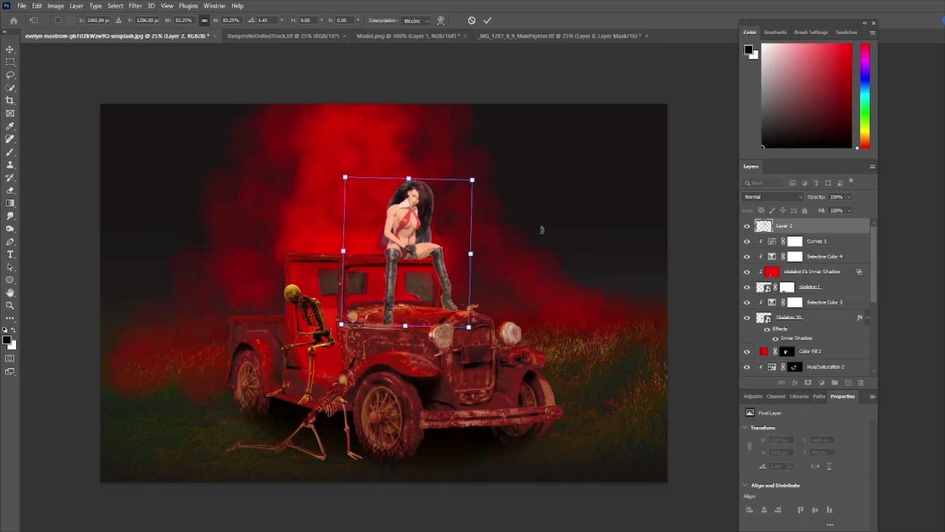
key("Down")
key("Down")
key("Down")
key("Down")
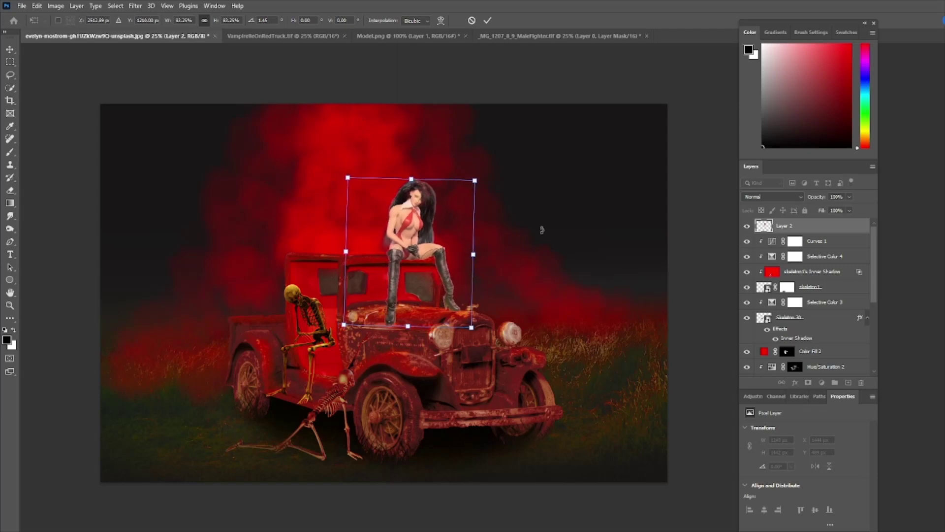
key("Right")
key("Right")
key("Right")
key("Right")
key("Right")
key("Right")
key("Right")
key("Right")
key("Right")
key("Right")
key("Right")
key("Right")
key("Right")
key("Right")
key("Right")
key("Right")
key("Down")
key("Down")
key("Down")
key("Down")
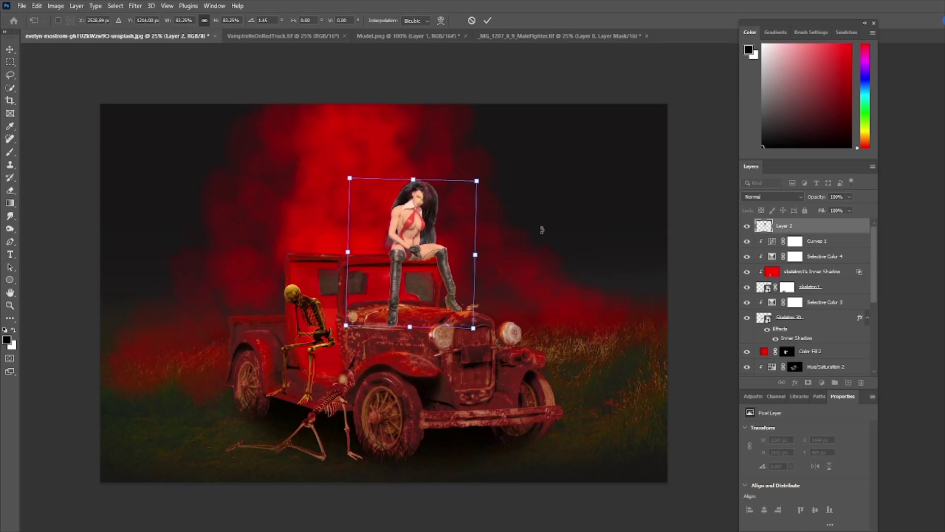
left_click(487, 20)
Step: Add a layer mask to the woman's Layer 2 and set the brush hardness to 100%
key("b")
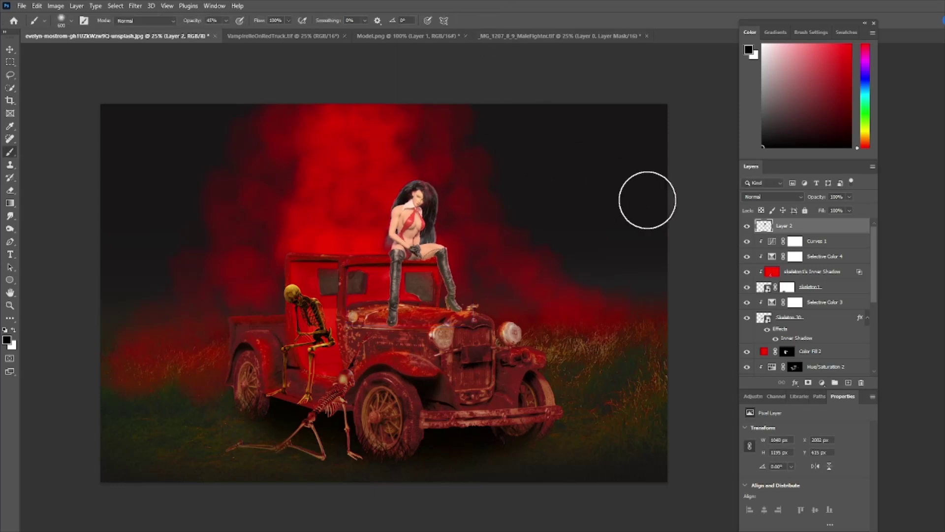
left_click(807, 383)
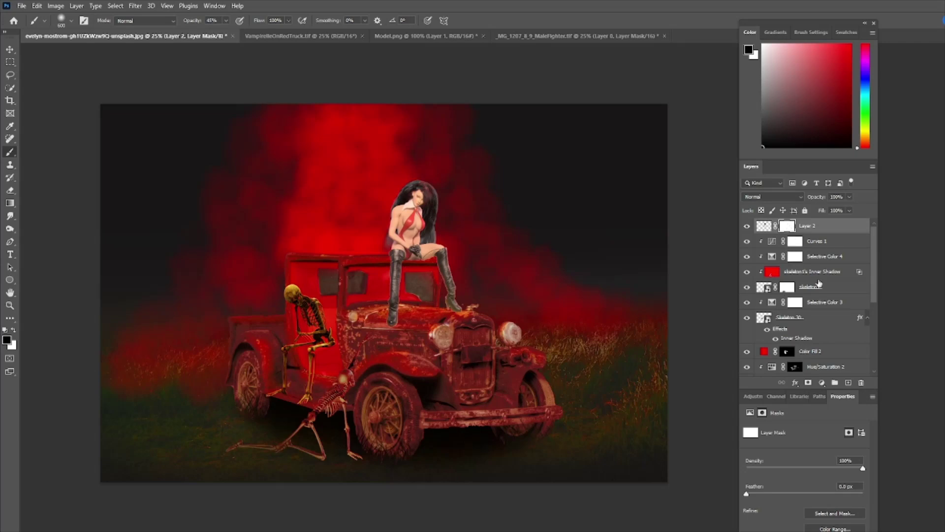
key("z")
left_click(456, 313)
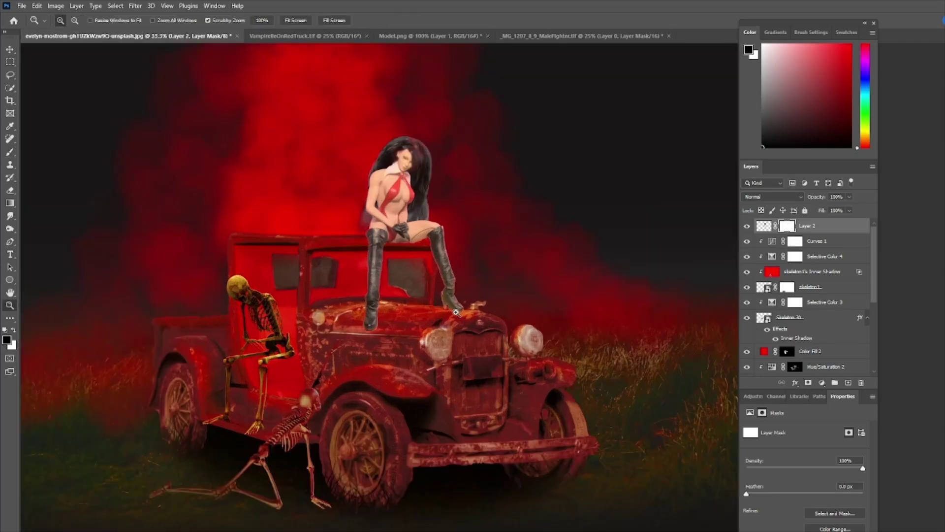
left_click(456, 313)
left_click(456, 313)
key("b")
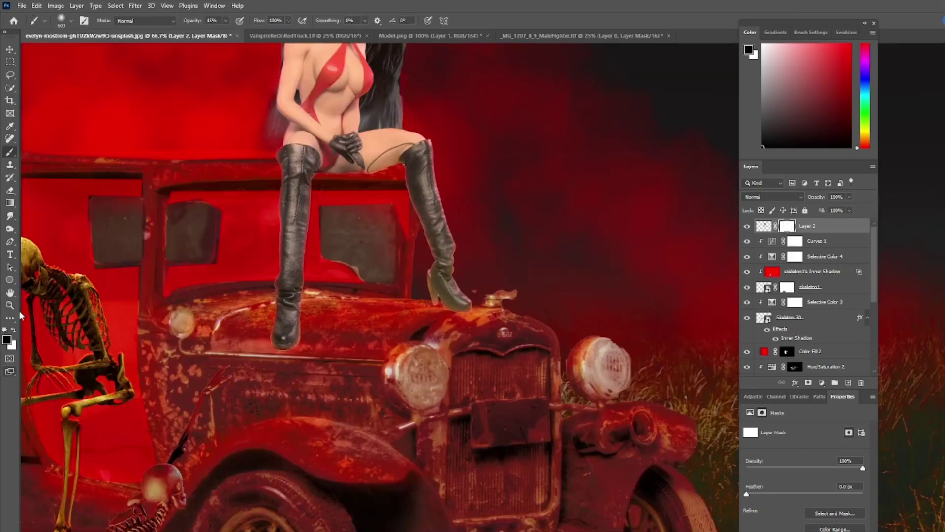
left_click(70, 20)
left_click_drag(57, 76, 164, 73)
key("Return")
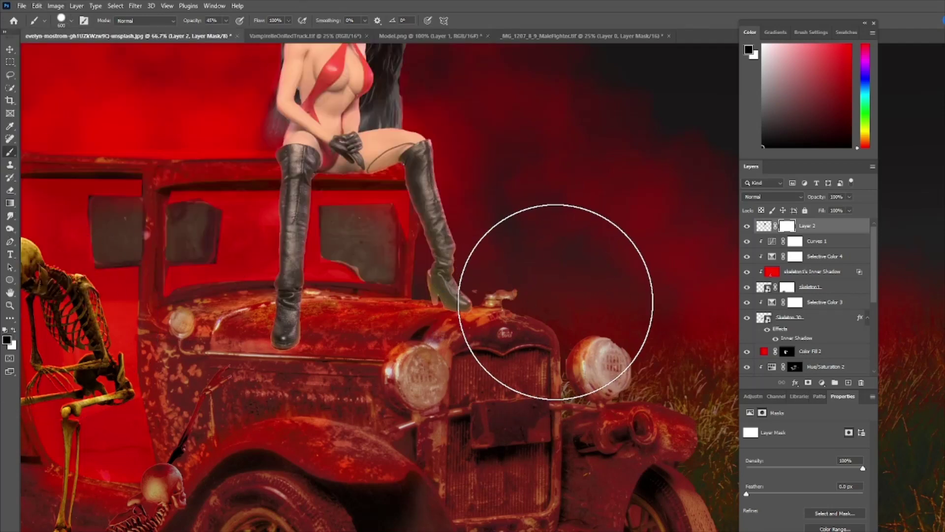
Step: Set the brush to 80 px and 100% opacity, and mask out the edge of her boot where it meets the hood near the radiator cap
key("bracketleft")
key("bracketleft")
key("bracketleft")
key("bracketleft")
key("bracketleft")
key("bracketleft")
key("bracketleft")
key("bracketleft")
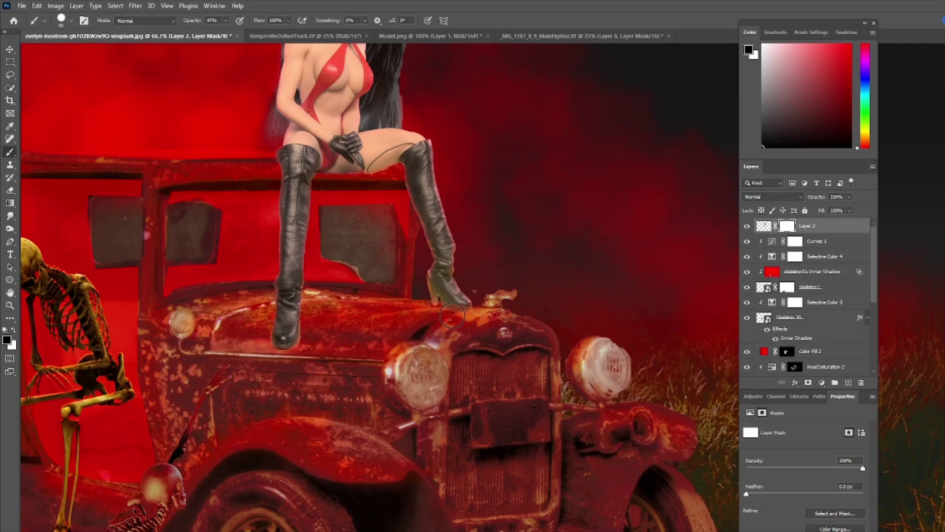
left_click(226, 21)
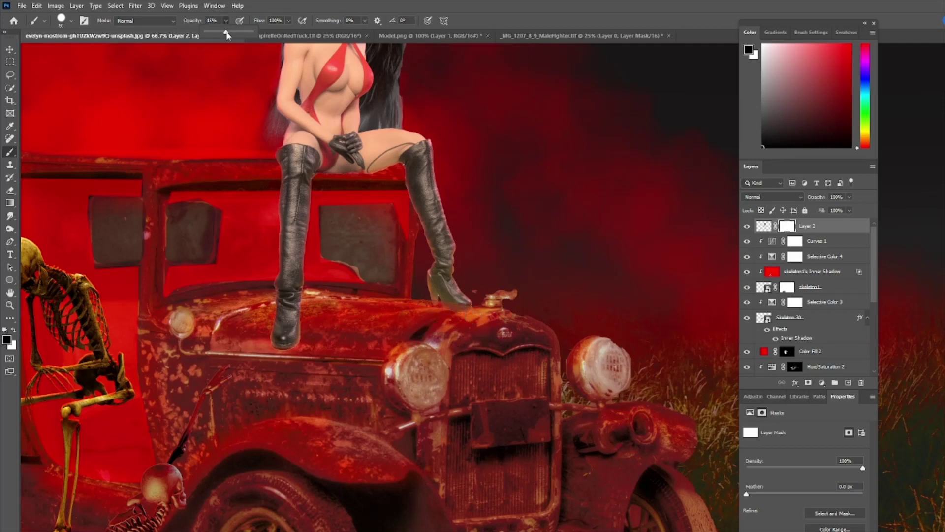
left_click_drag(226, 32, 279, 45)
left_click(457, 315)
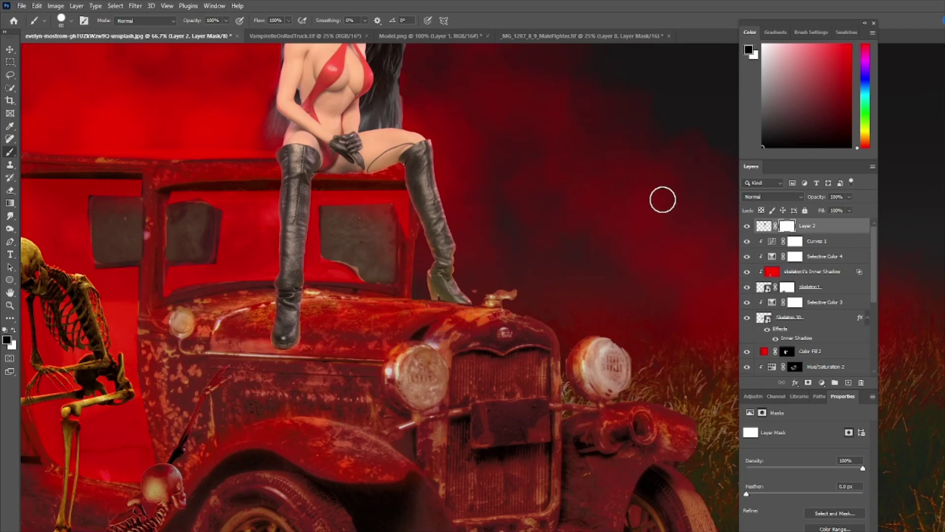
Step: Add a Selective Color adjustment above the woman's Layer 2 and clip it to that layer
key("z")
left_click(596, 247, "alt")
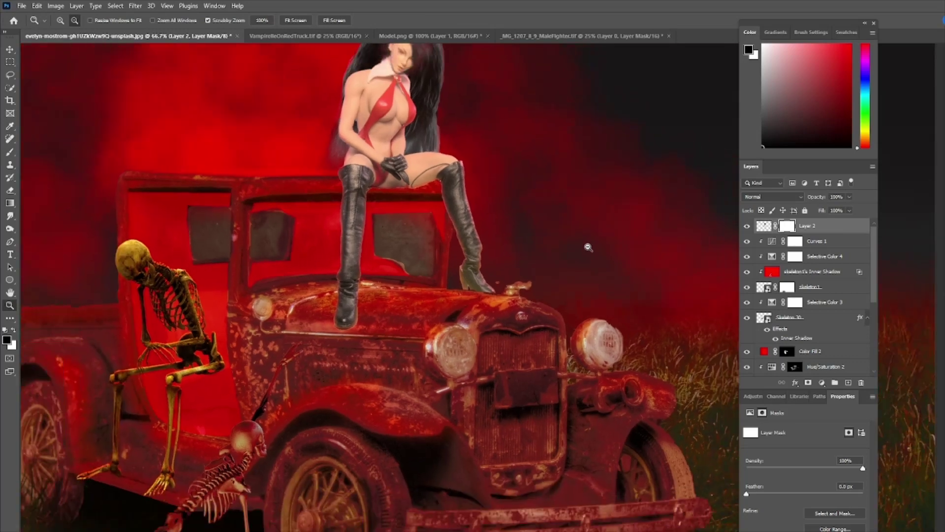
left_click(594, 242, "alt")
key("b")
scroll(591, 236, "up", 2)
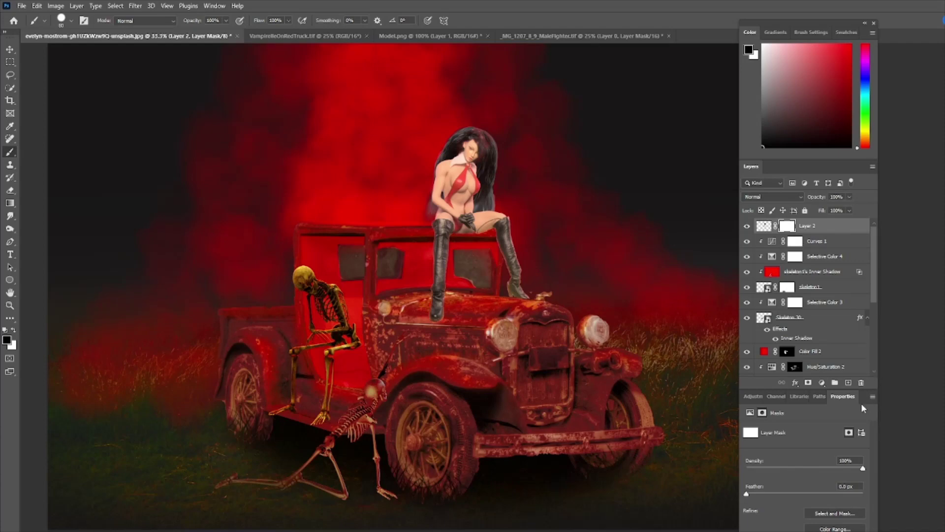
left_click(830, 229)
left_click(750, 397)
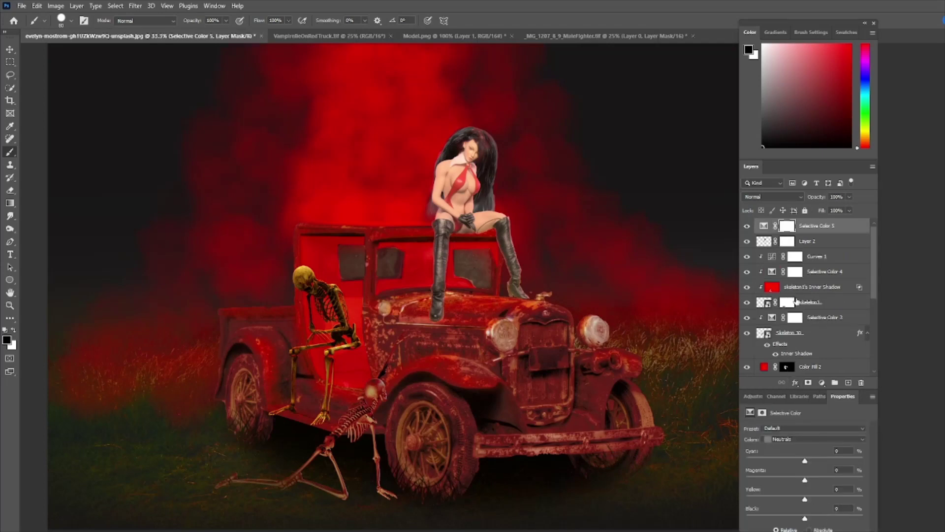
left_click(777, 233, "alt")
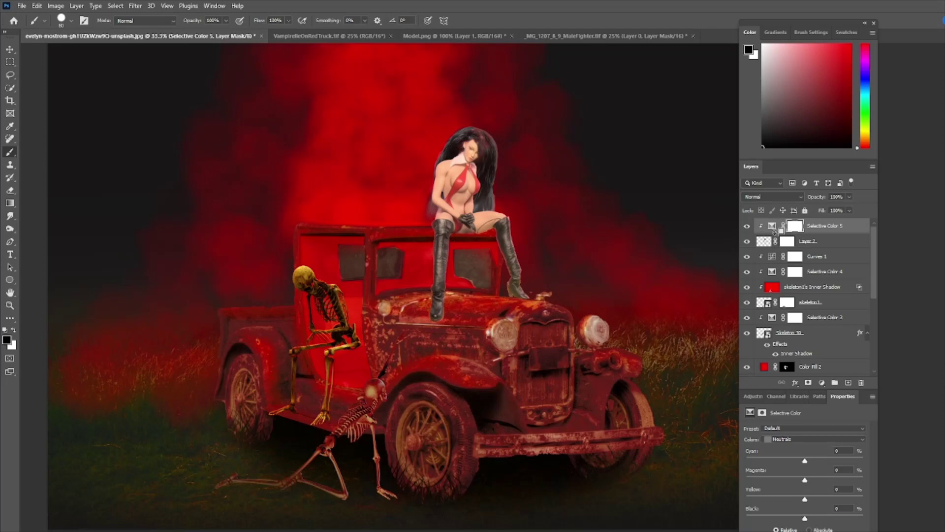
Step: Set the woman's Selective Color Reds to Cyan +16, Magenta -16, Yellow +22 and Black +62
left_click(812, 440)
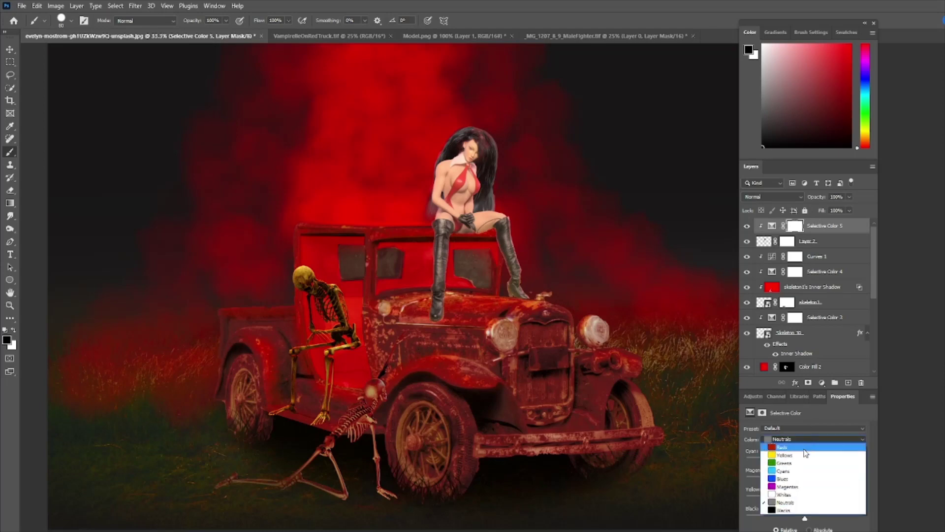
left_click(793, 448)
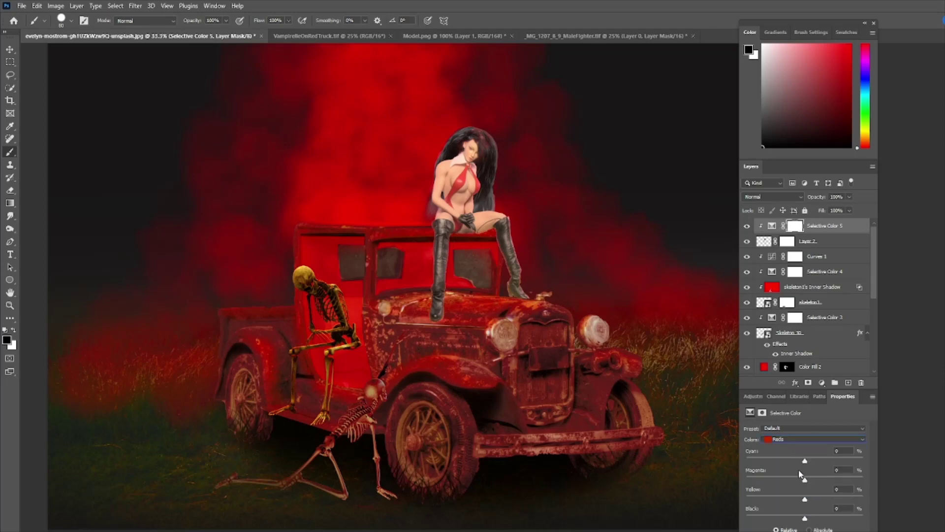
left_click_drag(805, 461, 797, 481)
left_click_drag(805, 500, 841, 524)
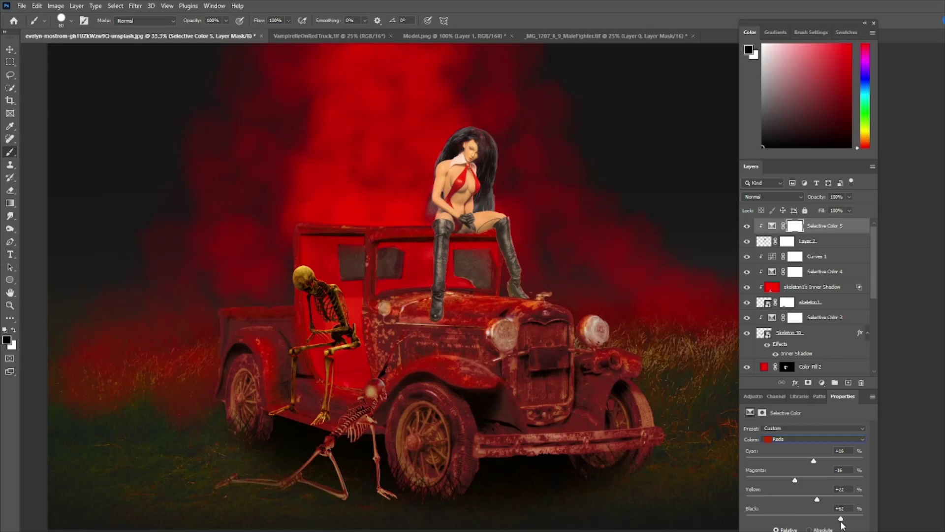
Step: Set the woman's Selective Color Neutrals to Cyan -40, Magenta +43, Yellow -8 and Black +43
left_click(848, 438)
left_click(786, 502)
left_click_drag(804, 460, 786, 461)
left_click_drag(805, 480, 801, 502)
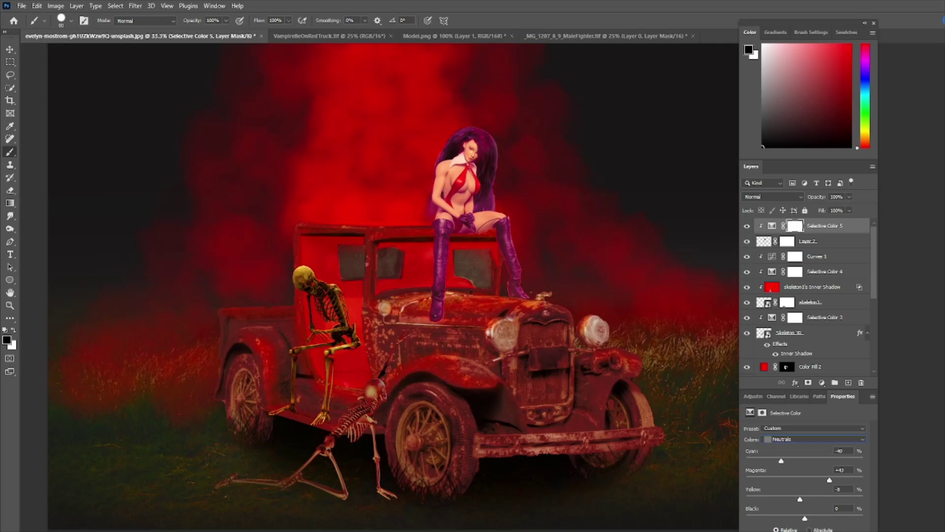
left_click_drag(805, 518, 829, 520)
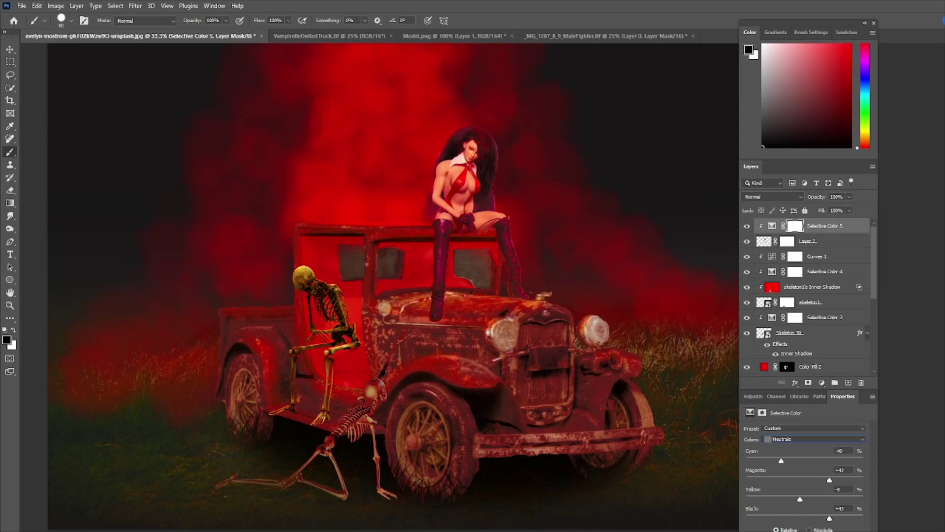
Step: Apply a red Linear Dodge (Add) inner shadow to the woman's Layer 2, adjusting its angle, size and opacity into a thin rim light
left_click(841, 244)
right_click(840, 245)
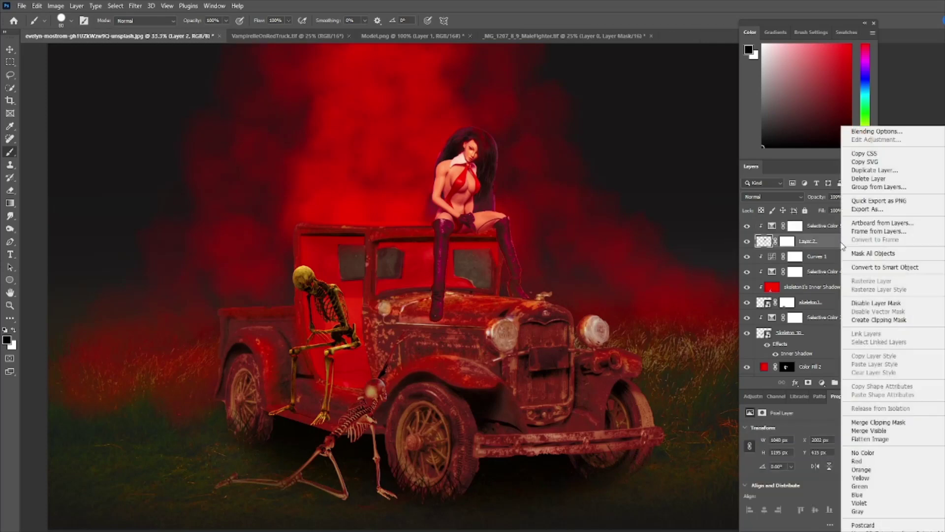
left_click(870, 131)
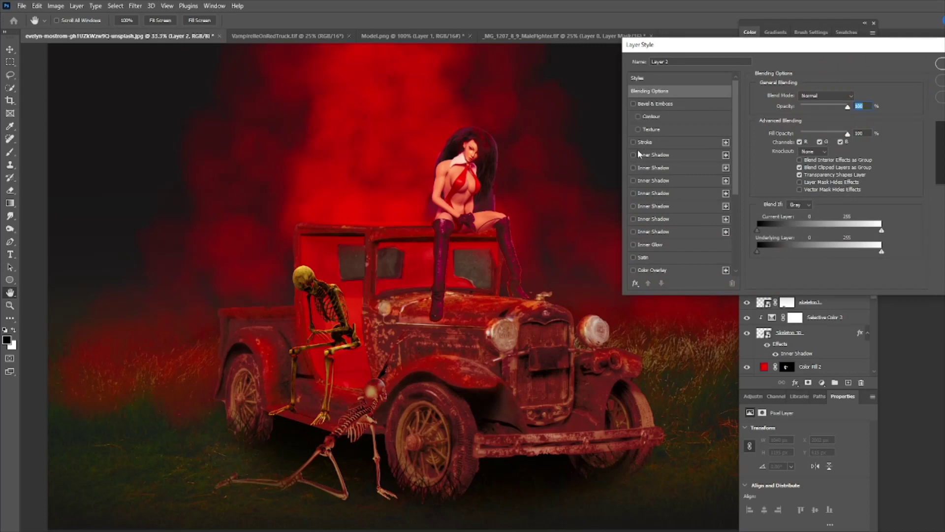
left_click(654, 155)
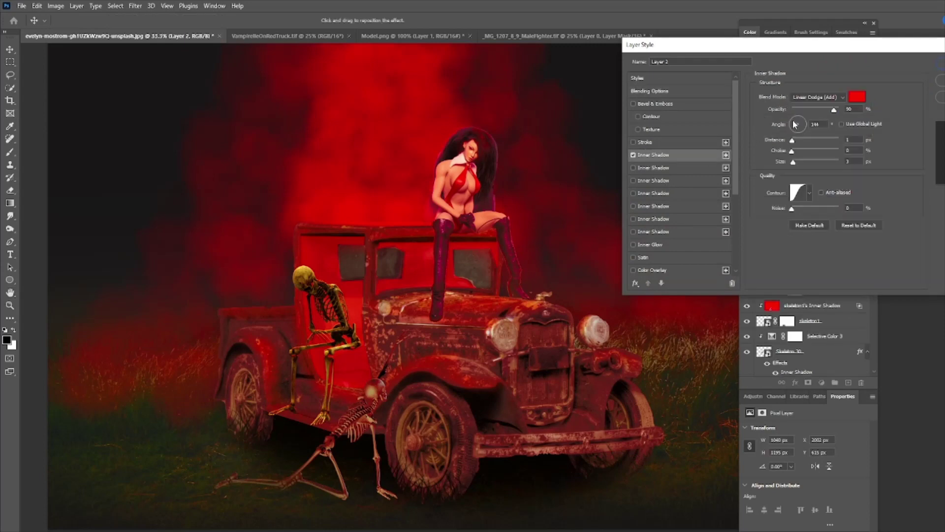
left_click_drag(795, 124, 793, 126)
left_click_drag(797, 126, 798, 124)
left_click_drag(793, 161, 797, 162)
left_click_drag(832, 112, 816, 110)
left_click(428, 210)
left_click_drag(799, 164, 795, 164)
key("Return")
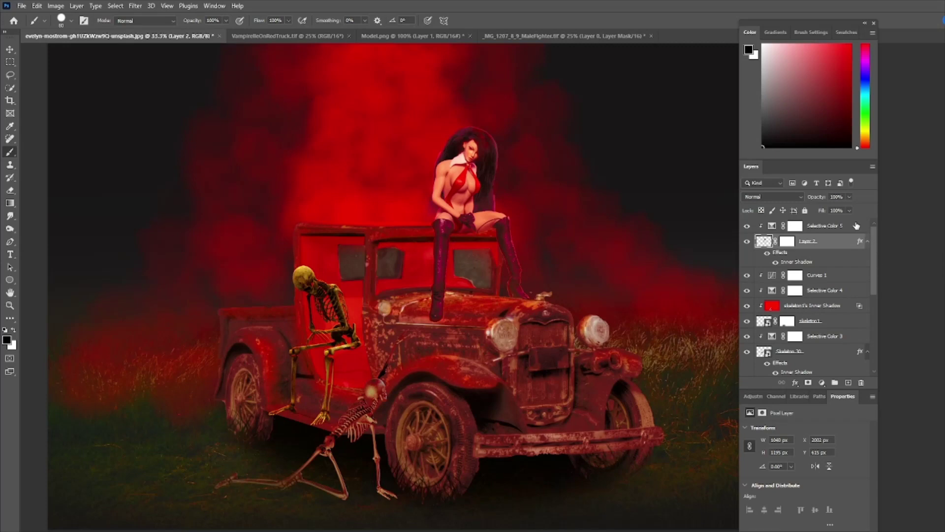
Step: Create a new layer above Selective Color 5 and name it Fog3
left_click(856, 226)
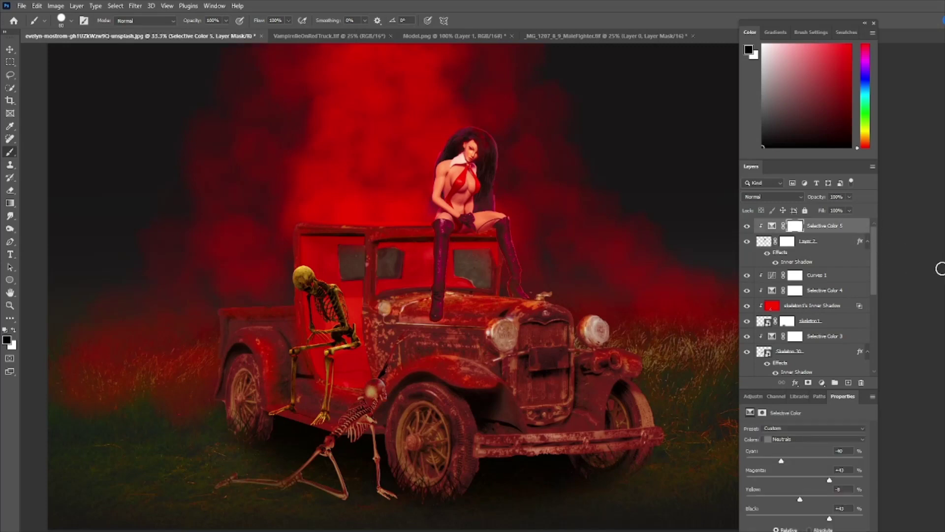
left_click(849, 382)
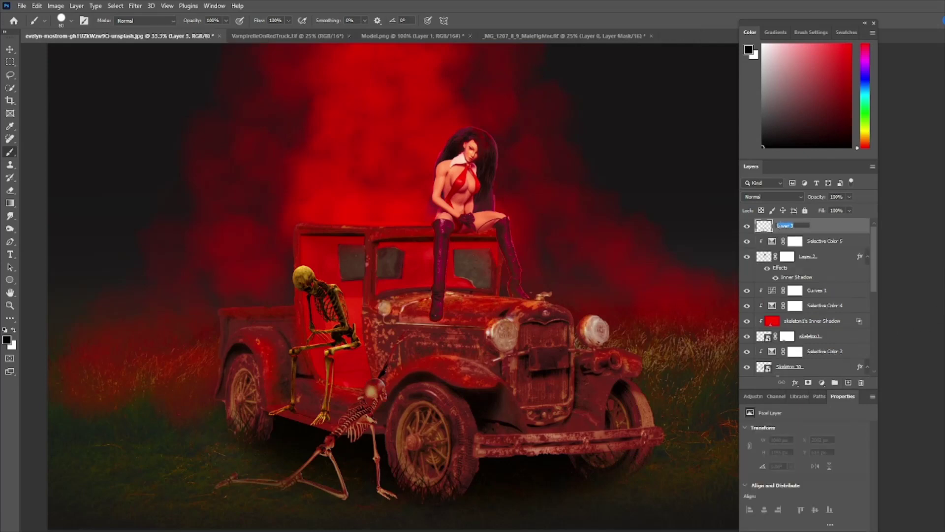
type("Fog3")
key("Return")
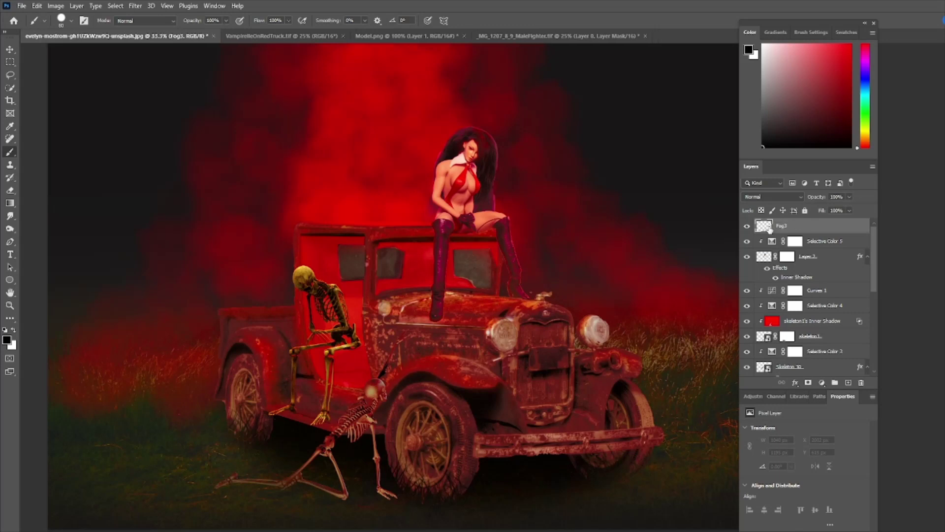
Step: Choose the 600 px cloud-shaped fog brush and set the foreground color to red f40000
left_click(71, 20)
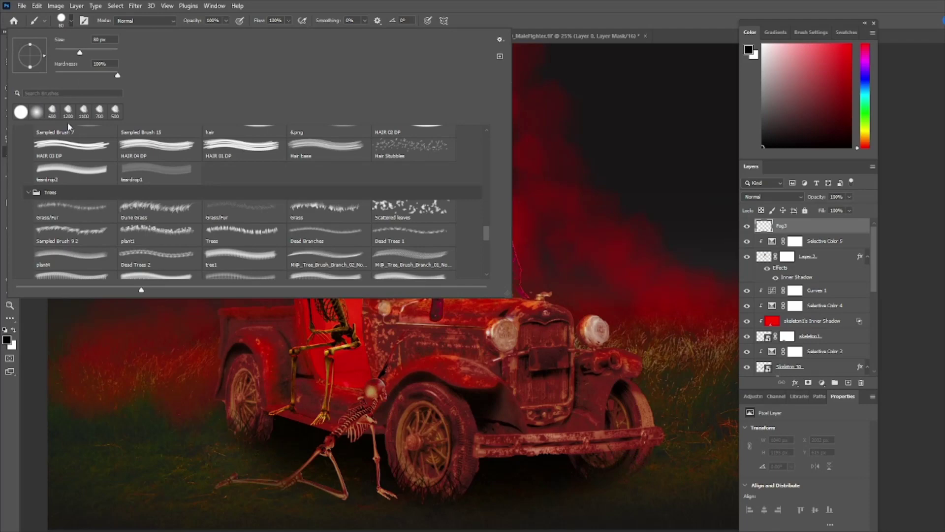
left_click(53, 113)
left_click(341, 2)
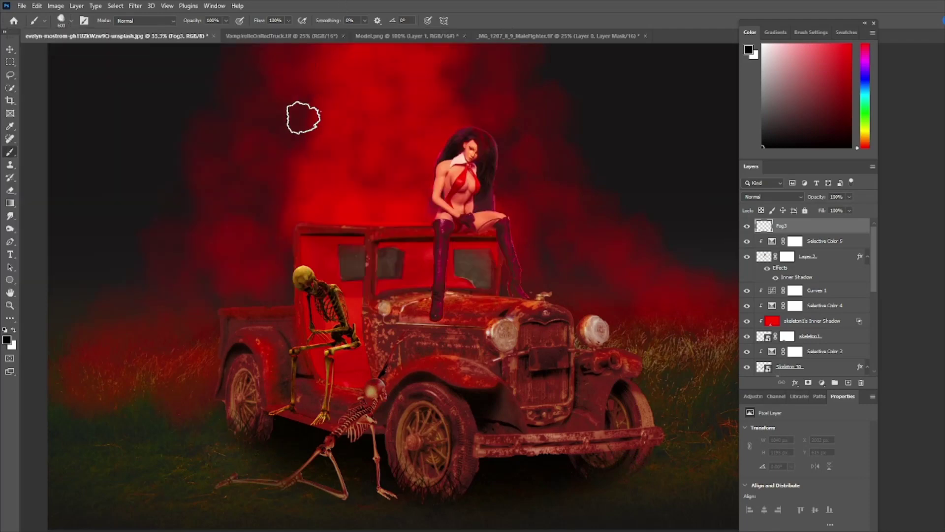
left_click(7, 340)
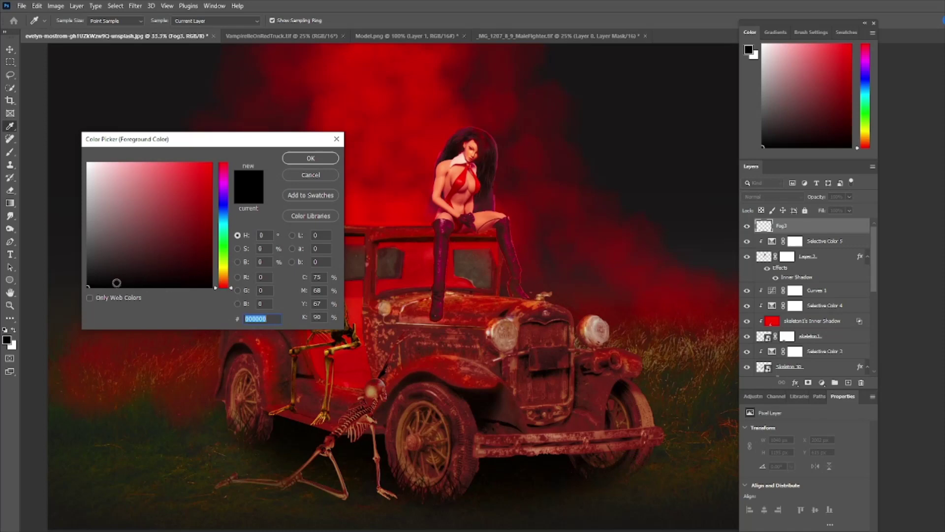
type("f50000")
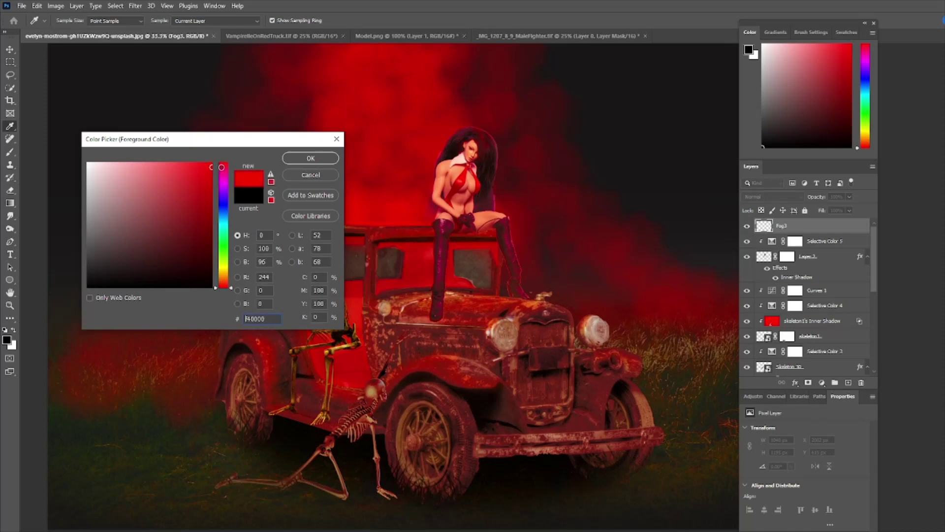
left_click(327, 158)
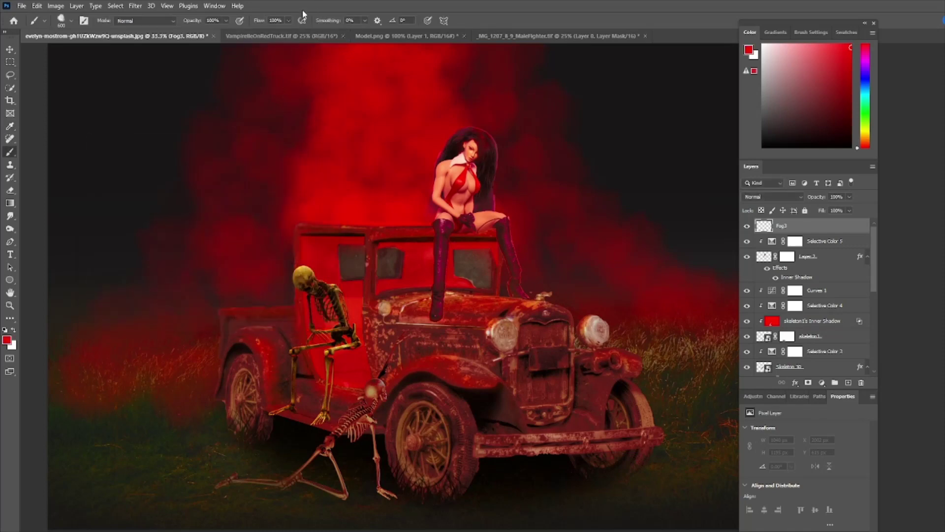
Step: Set the brush opacity to 45% and paint red fog over the truck's cab and the seated skeleton on Fog3
left_click(227, 20)
left_click_drag(226, 32, 219, 33)
left_click(310, 251)
mouse_move(311, 257)
left_mouse_down()
mouse_move(318, 308)
mouse_move(344, 340)
mouse_move(364, 308)
mouse_move(357, 254)
mouse_move(360, 262)
mouse_move(346, 372)
mouse_move(325, 366)
mouse_move(306, 333)
mouse_move(304, 228)
mouse_move(288, 225)
mouse_move(448, 315)
mouse_move(449, 351)
mouse_move(475, 362)
mouse_move(434, 337)
mouse_move(473, 351)
mouse_move(399, 255)
mouse_move(420, 250)
mouse_move(439, 225)
mouse_move(422, 220)
left_mouse_up()
key("bracketleft")
key("bracketleft")
key("bracketleft")
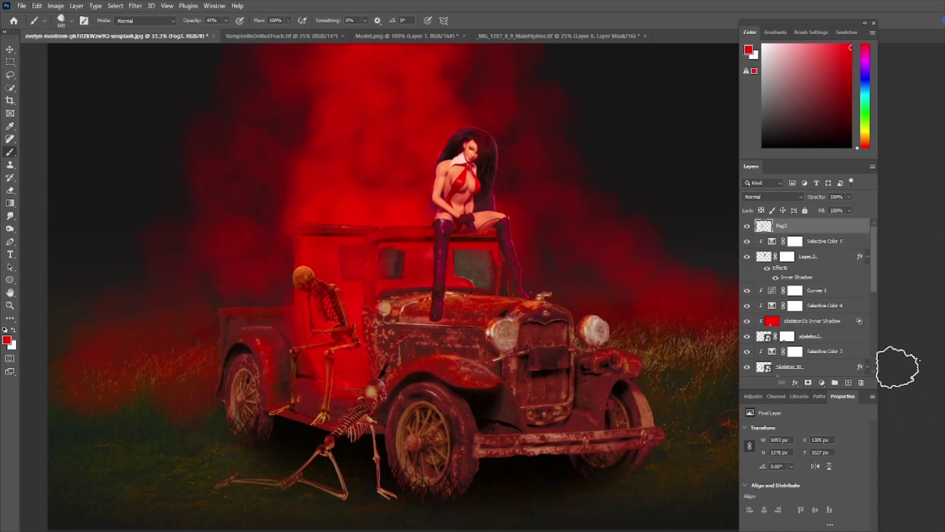
Step: Create a new layer directly above Color Fill 2 and name it Shadow
left_click_drag(873, 244, 881, 286)
left_click(848, 308)
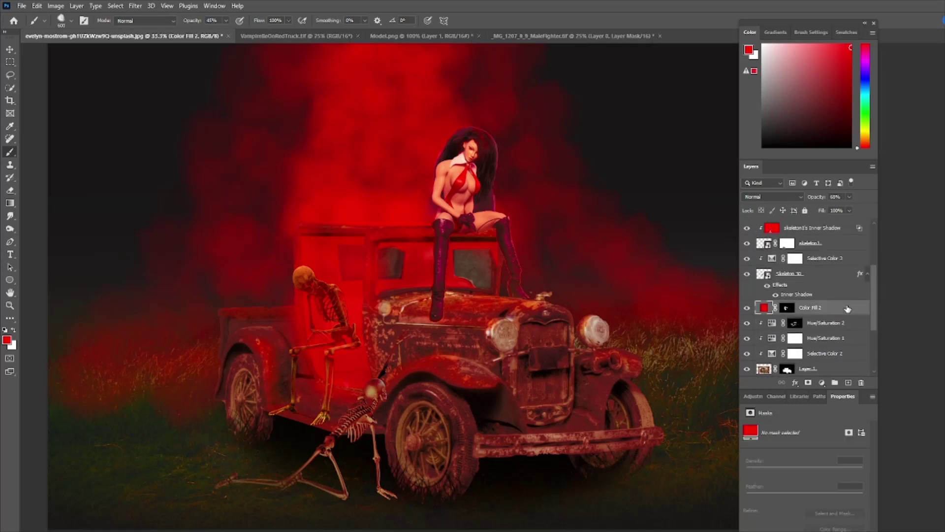
left_click(848, 382)
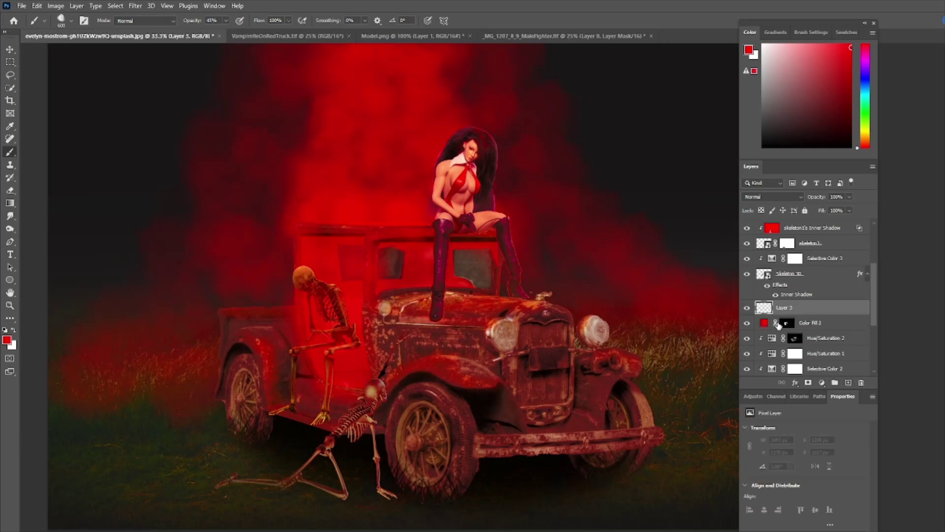
double_click(783, 307)
type("Shadow")
key("Return")
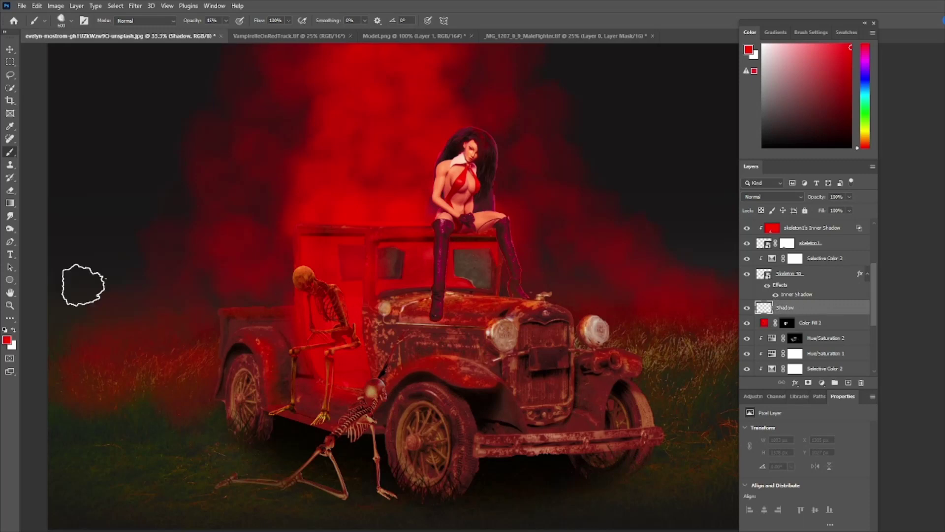
Step: Reset the foreground color to black, choose a soft round brush at 30% opacity, and shrink it well below 600 px
key("d")
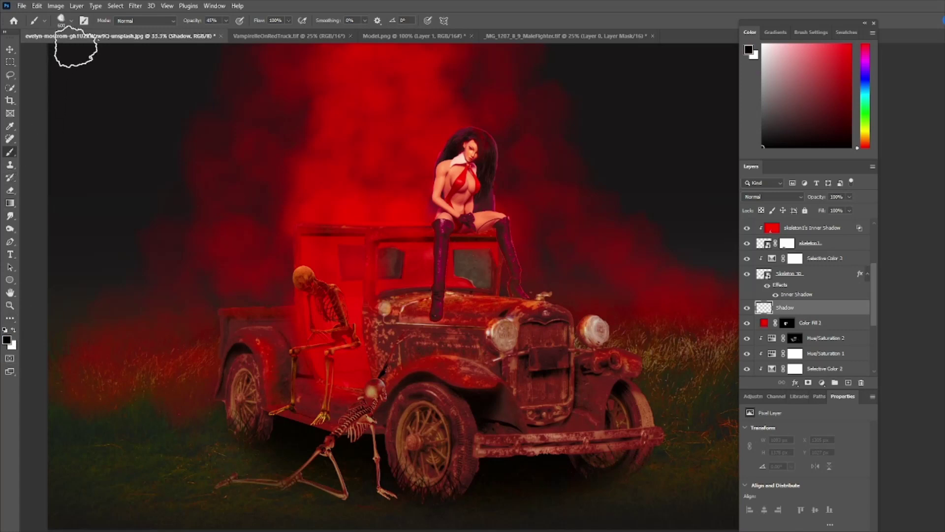
left_click(71, 20)
left_click(53, 112)
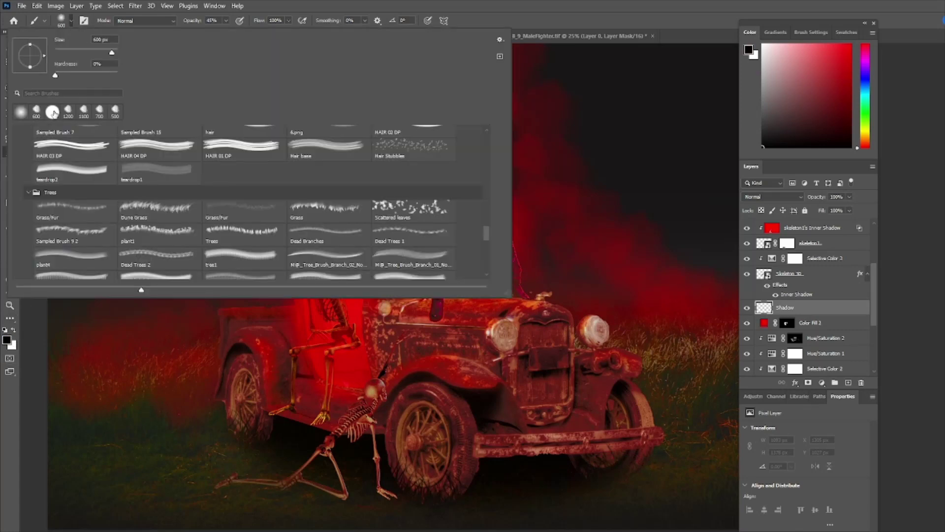
left_click(270, 4)
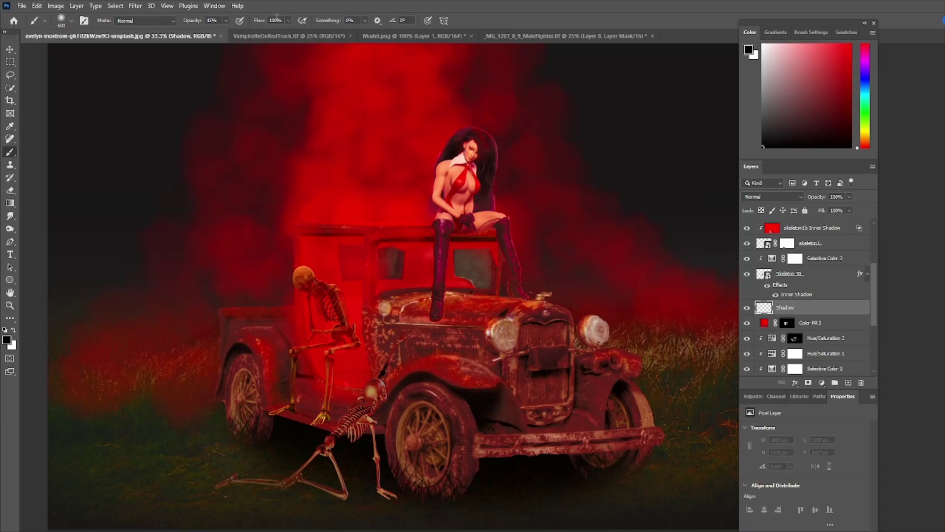
left_click(226, 22)
key("bracketleft")
key("bracketleft")
key("bracketleft")
key("bracketleft")
key("bracketleft")
key("bracketleft")
key("bracketleft")
key("bracketleft")
key("bracketleft")
key("bracketleft")
key("bracketleft")
key("bracketleft")
key("bracketleft")
key("bracketleft")
Step: Paint soft black contact shadows on the Shadow layer under the woman's boots and seat and around both skeletons
left_click_drag(437, 318, 432, 316)
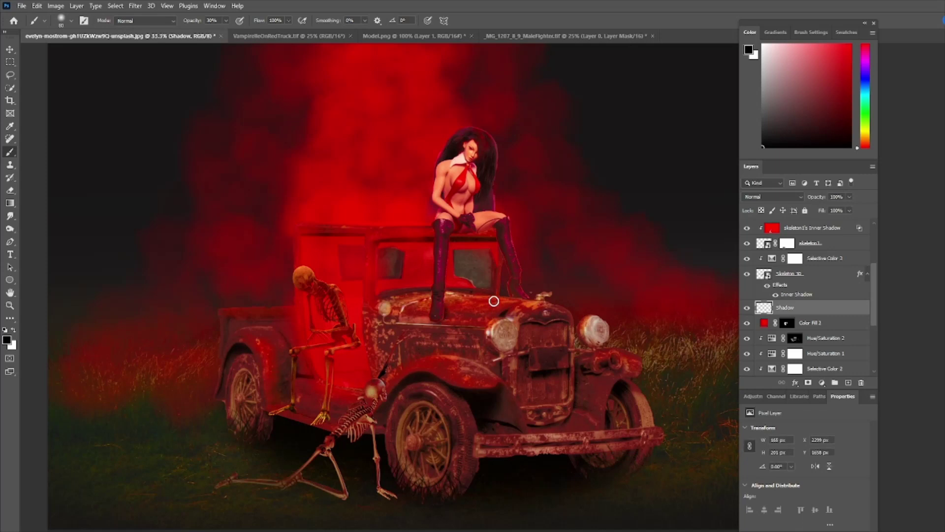
mouse_move(446, 231)
left_mouse_down()
mouse_move(493, 235)
mouse_move(448, 235)
mouse_move(446, 245)
mouse_move(433, 229)
mouse_move(485, 236)
mouse_move(447, 232)
left_mouse_up()
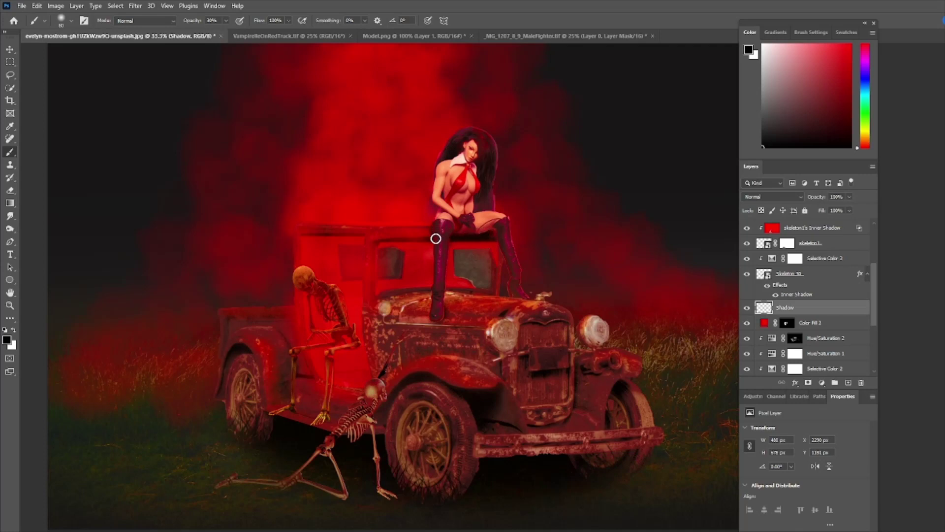
mouse_move(351, 363)
left_mouse_down()
mouse_move(358, 350)
mouse_move(313, 351)
mouse_move(357, 350)
mouse_move(314, 353)
left_mouse_up()
mouse_move(316, 418)
left_mouse_down()
mouse_move(298, 359)
mouse_move(299, 410)
mouse_move(283, 416)
mouse_move(328, 422)
mouse_move(313, 426)
mouse_move(330, 413)
mouse_move(287, 487)
mouse_move(211, 487)
mouse_move(306, 483)
mouse_move(355, 497)
mouse_move(343, 468)
left_mouse_up()
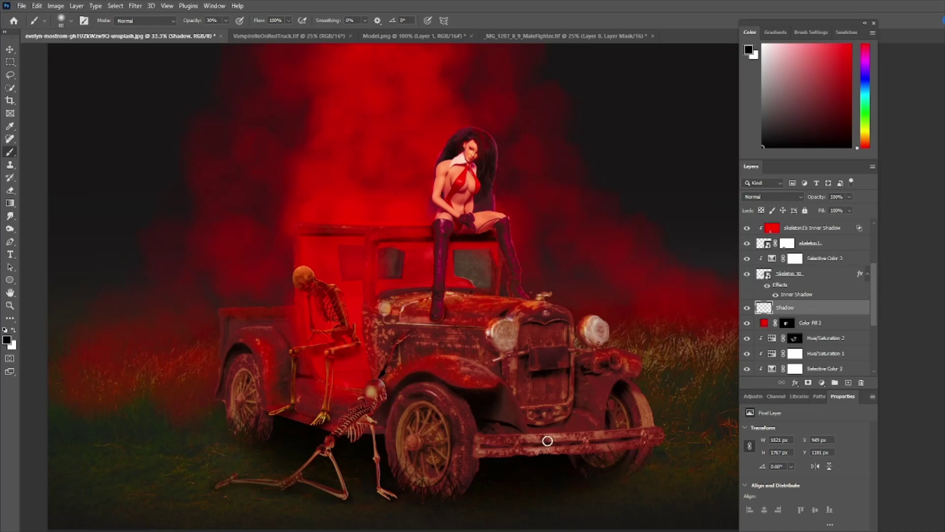
left_click_drag(875, 279, 875, 269)
scroll(384, 286, "right", 5)
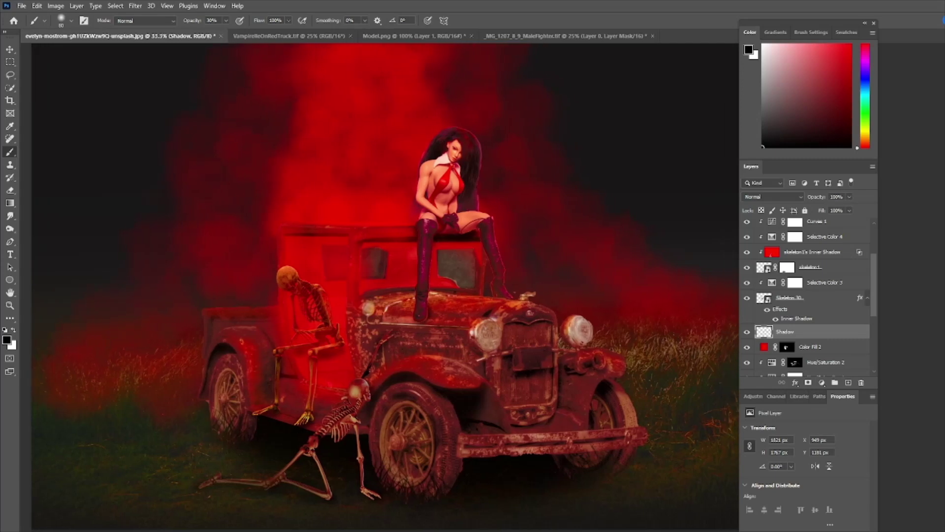
scroll(384, 286, "right", 1)
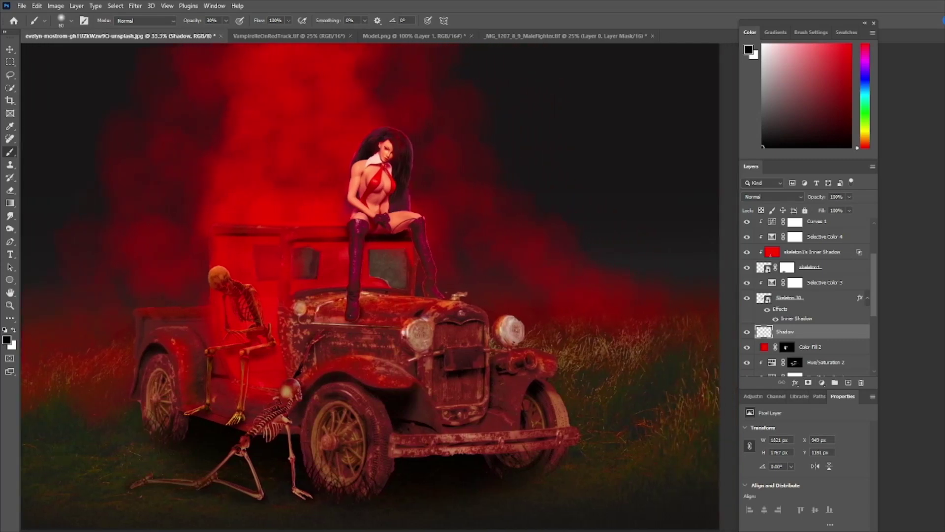
key("z")
left_click(474, 342, "alt")
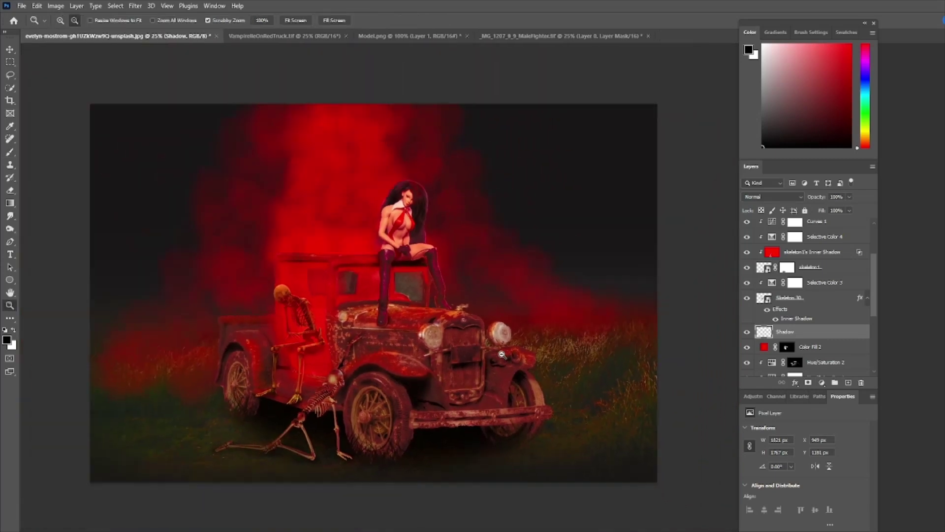